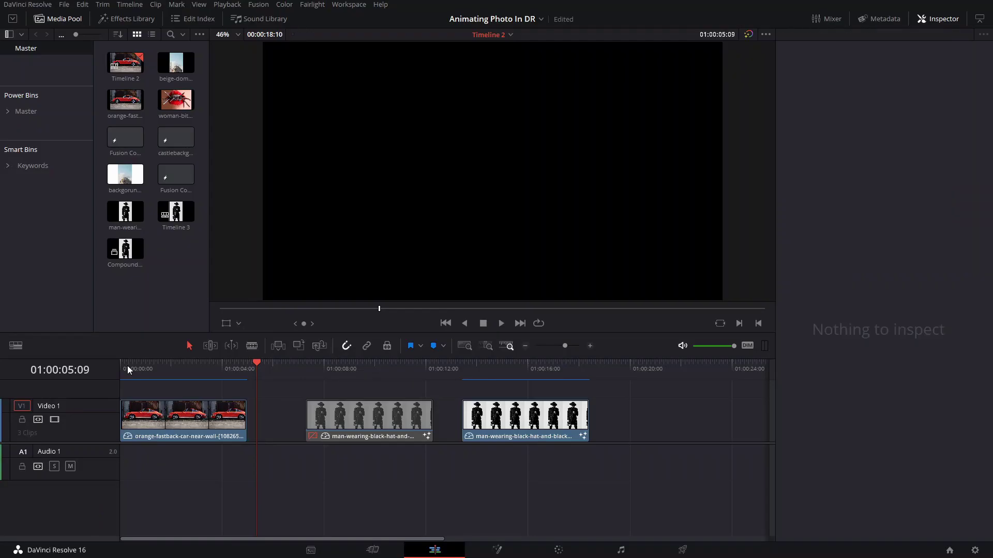
# Step: Create a new timeline with custom settings at a resolution of 1280 x 720 HD 720P
pyautogui.press('Home')
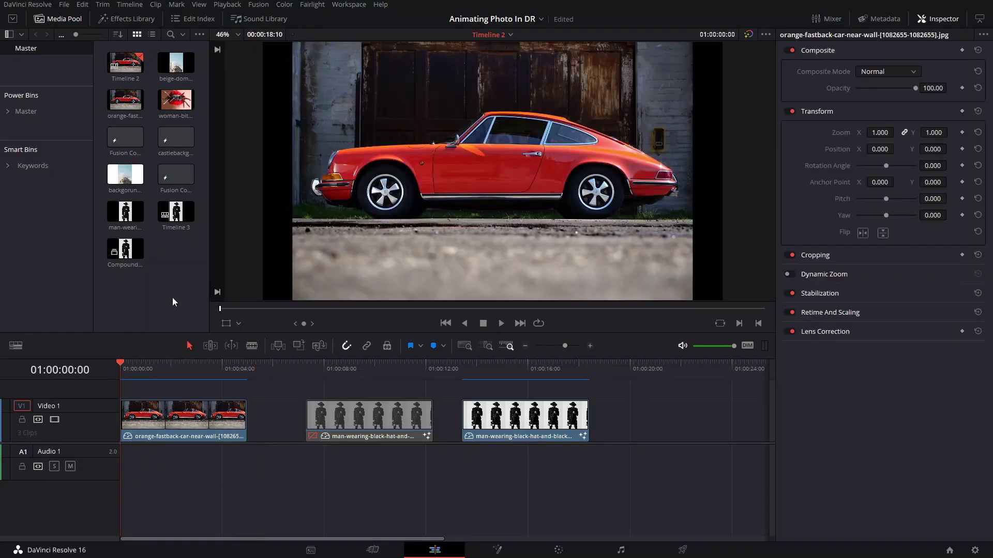
pyautogui.rightClick(173, 299)
pyautogui.moveTo(212, 305)
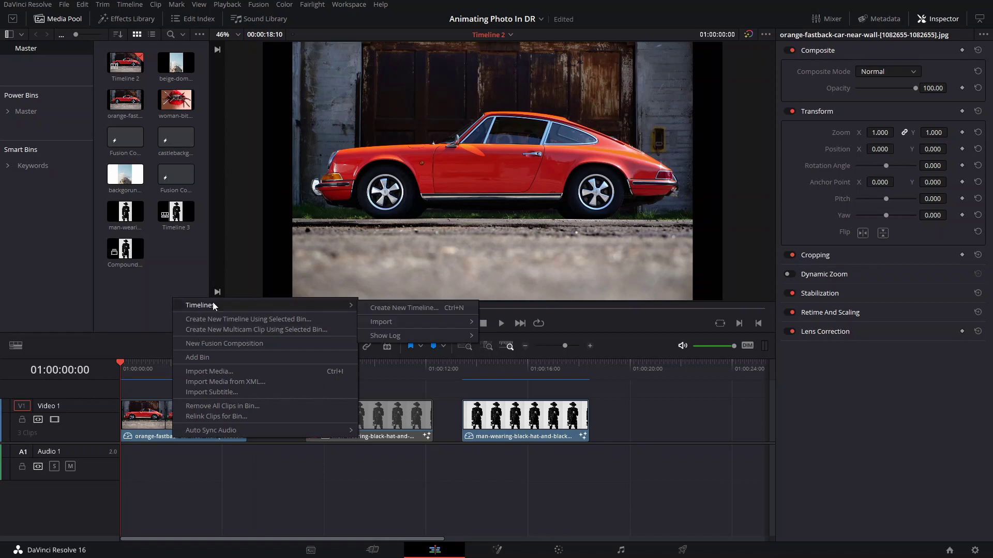
pyautogui.click(371, 310)
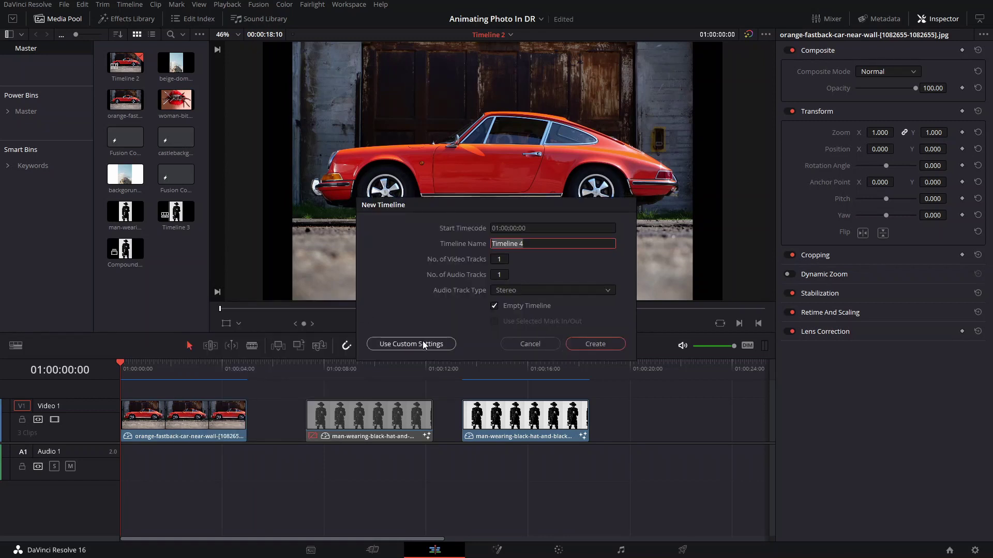
pyautogui.click(411, 343)
pyautogui.click(470, 229)
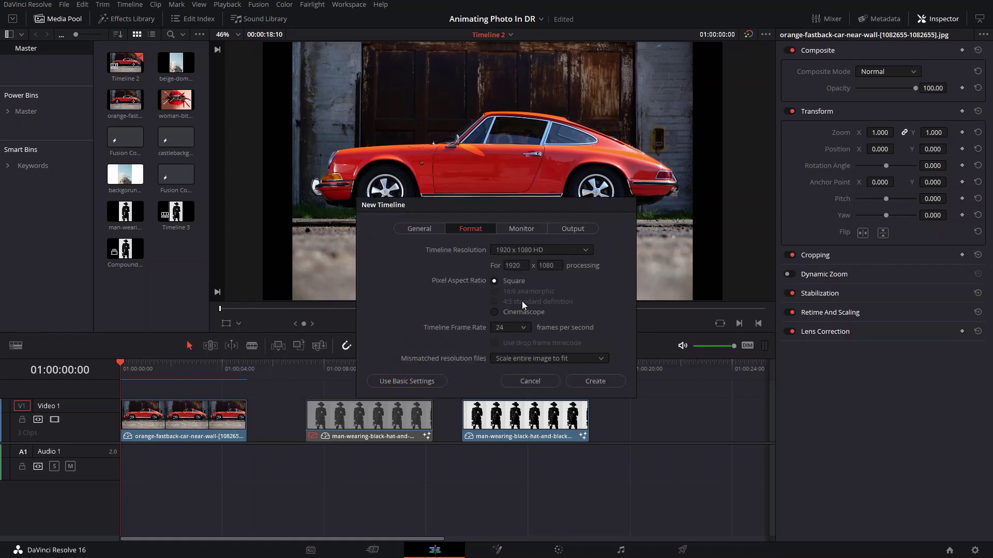
pyautogui.click(521, 253)
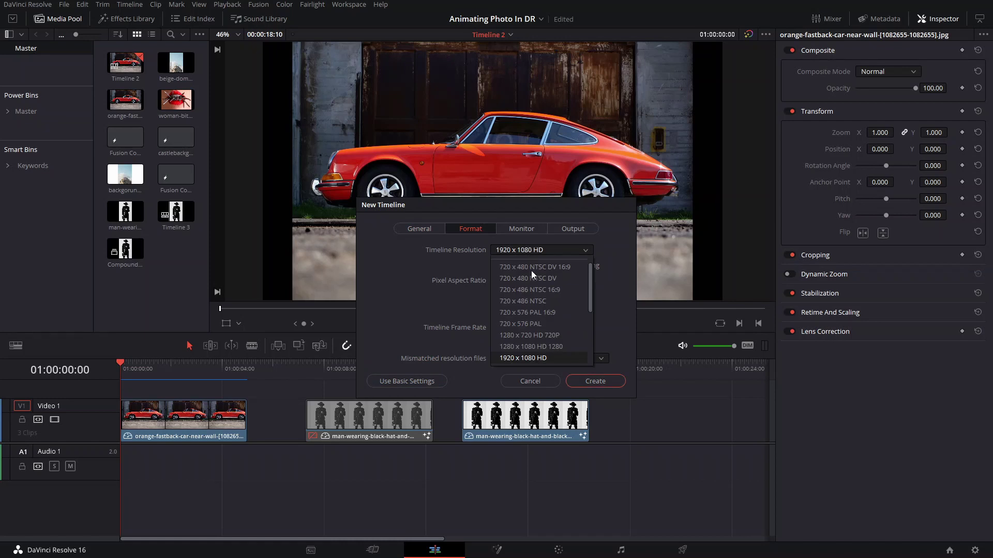
pyautogui.click(544, 336)
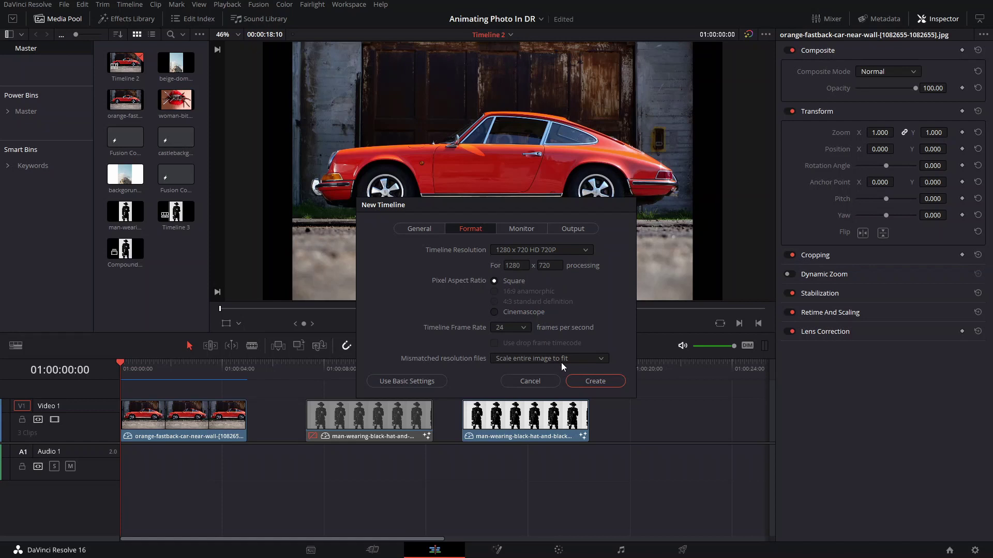
pyautogui.click(581, 383)
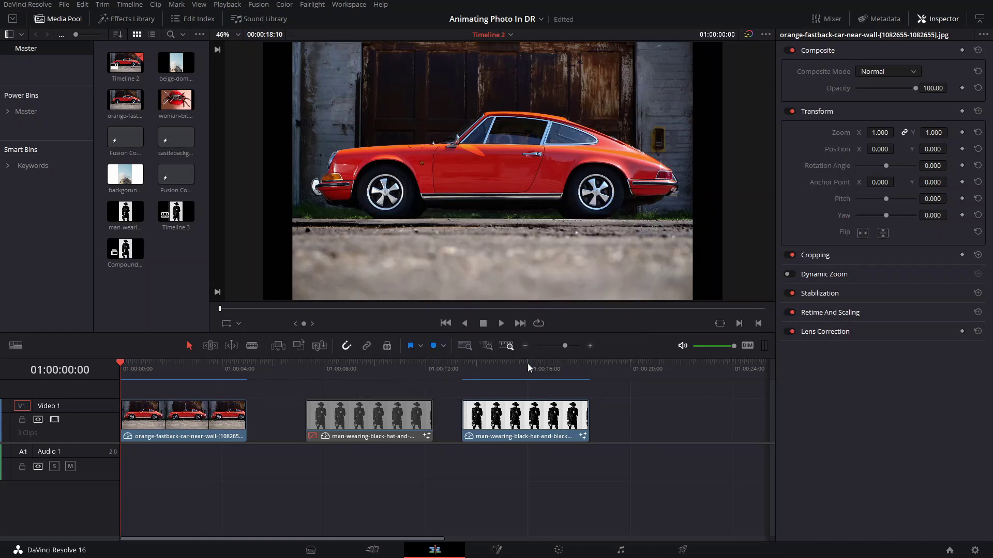
# Step: Place the orange fastback car photo on Video 1 at the timeline's start, preview it and return to the first frame
pyautogui.moveTo(125, 100); pyautogui.dragTo(139, 432)
pyautogui.press('space')
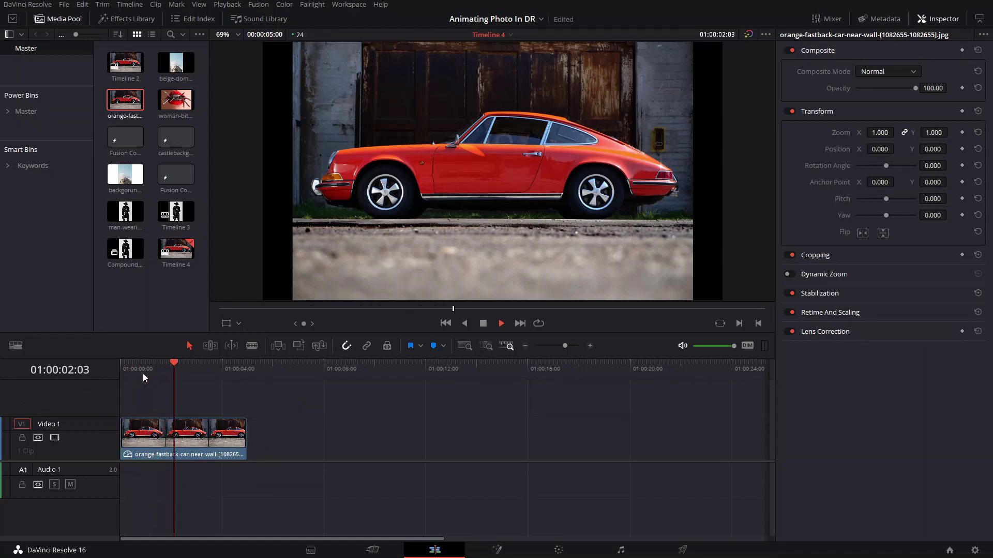
pyautogui.press('Home')
pyautogui.click(140, 433)
pyautogui.moveTo(133, 364); pyautogui.dragTo(119, 366)
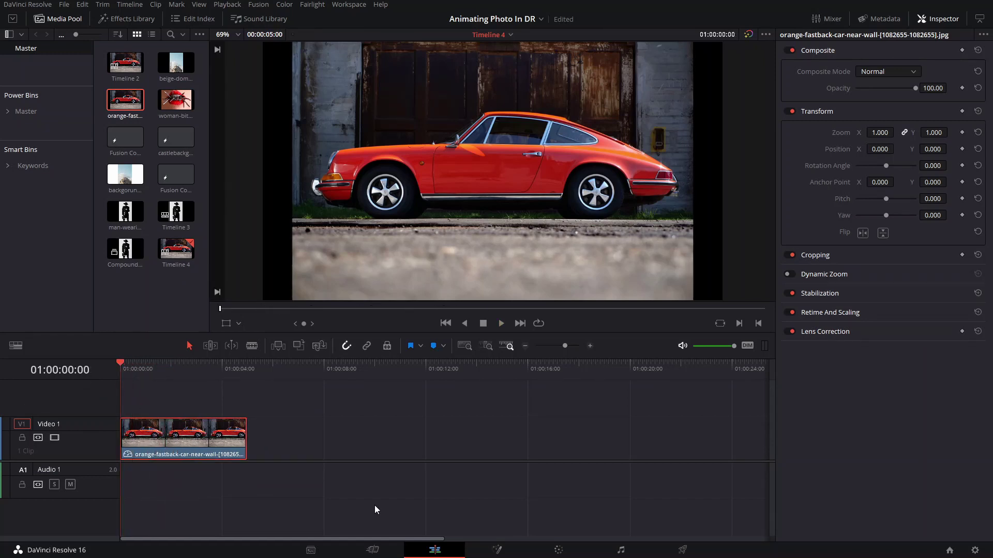
# Step: Switch to color grading with the Qualifier and add a serial node after node 01
pyautogui.click(552, 552)
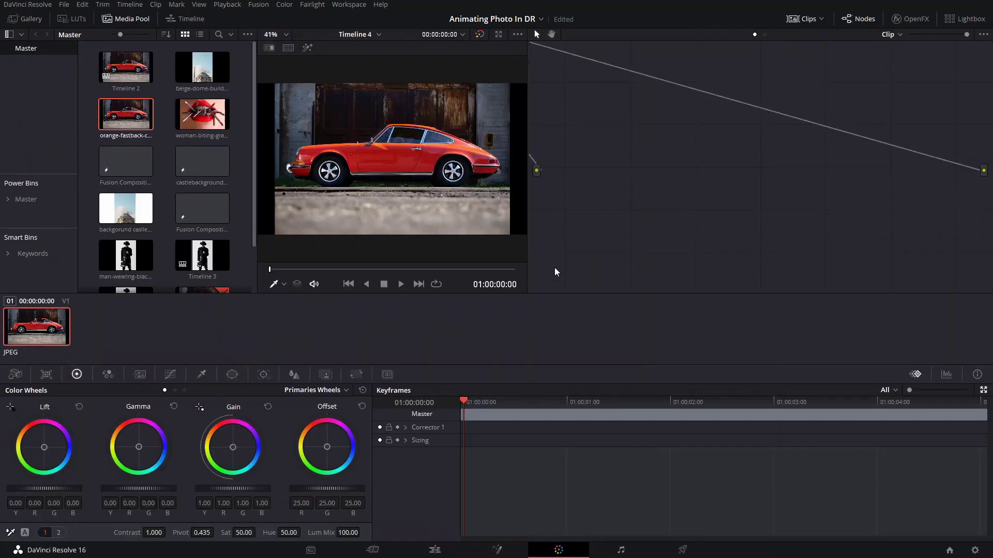
pyautogui.click(202, 375)
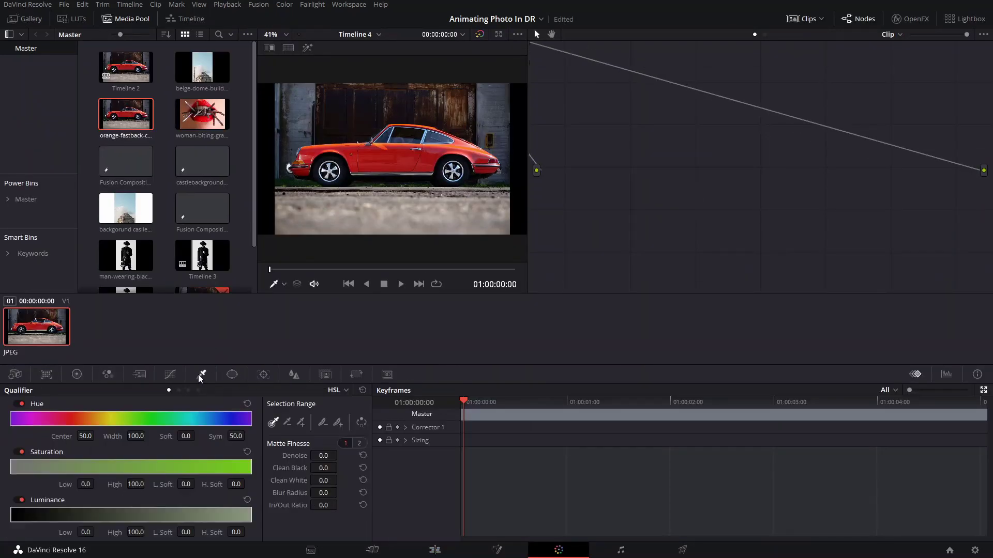
pyautogui.moveTo(623, 157); pyautogui.dragTo(663, 182)
pyautogui.rightClick(663, 182)
pyautogui.rightClick(611, 174)
pyautogui.moveTo(654, 227)
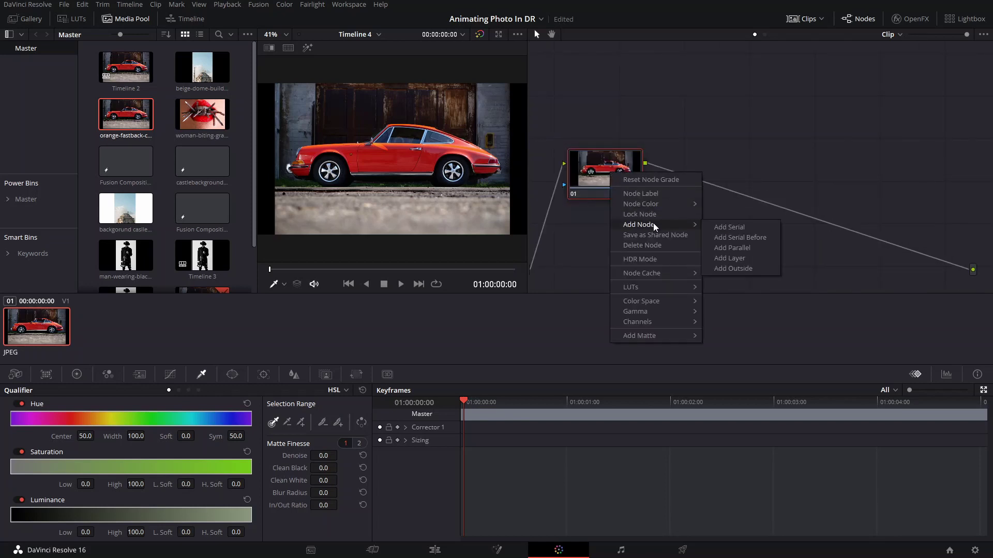
pyautogui.click(747, 228)
# Step: Add an alpha output to the node graph and connect node 02's alpha to it
pyautogui.rightClick(757, 215)
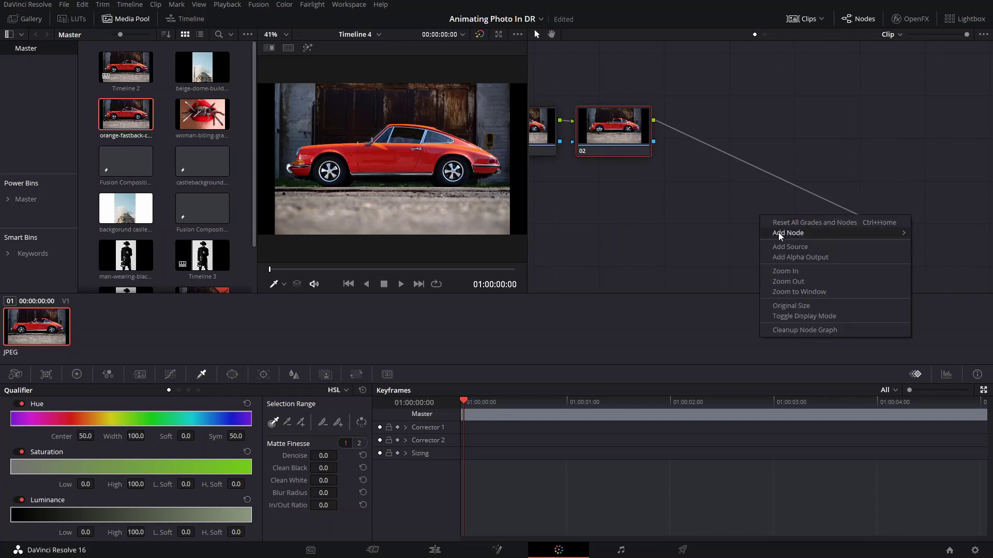
pyautogui.click(781, 258)
pyautogui.moveTo(654, 145); pyautogui.dragTo(903, 267)
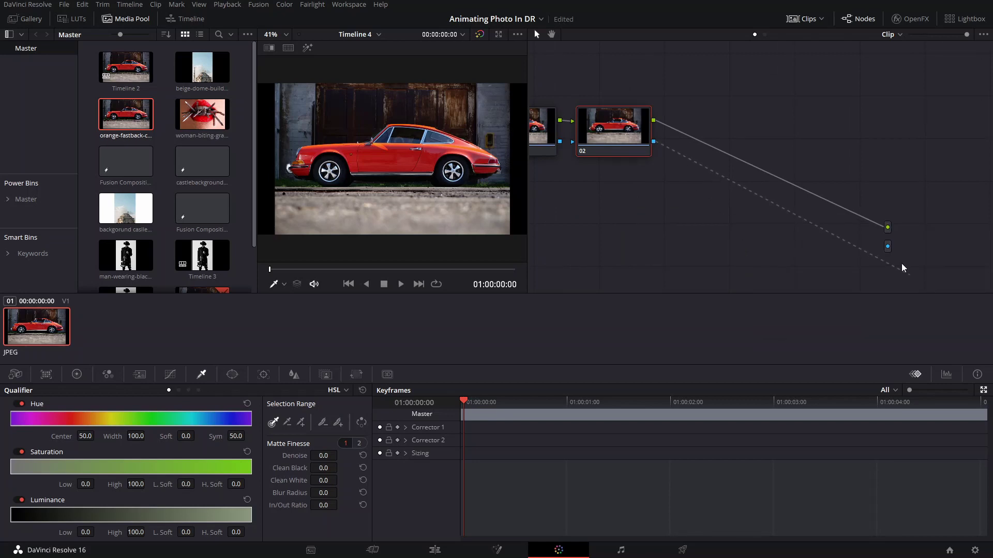
pyautogui.moveTo(638, 212); pyautogui.dragTo(727, 220)
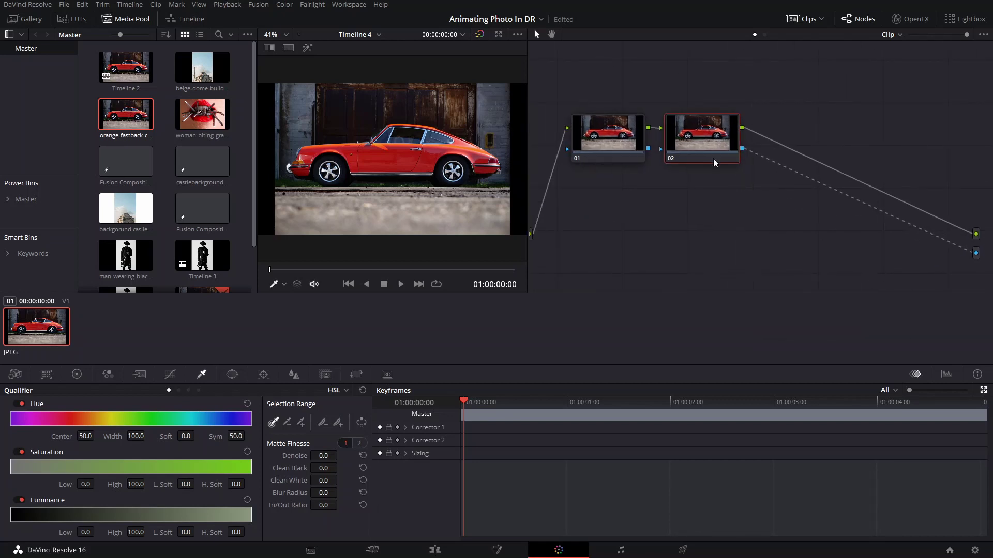
# Step: Sample the car's red body paint with the HSL qualifier on node 02 and activate the add-color picker
pyautogui.click(383, 153)
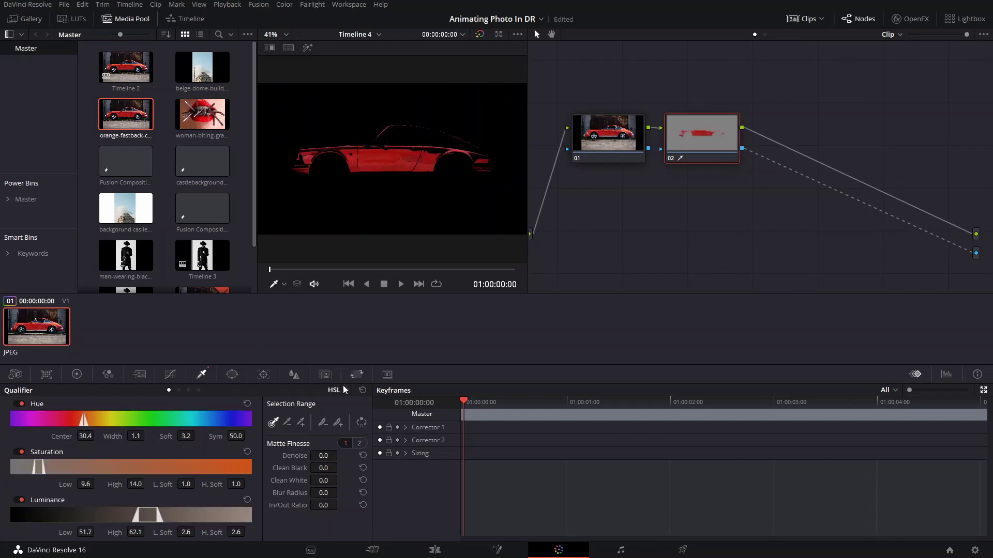
pyautogui.click(301, 422)
pyautogui.click(383, 147)
pyautogui.click(406, 151)
pyautogui.scroll(1, 431, 154)
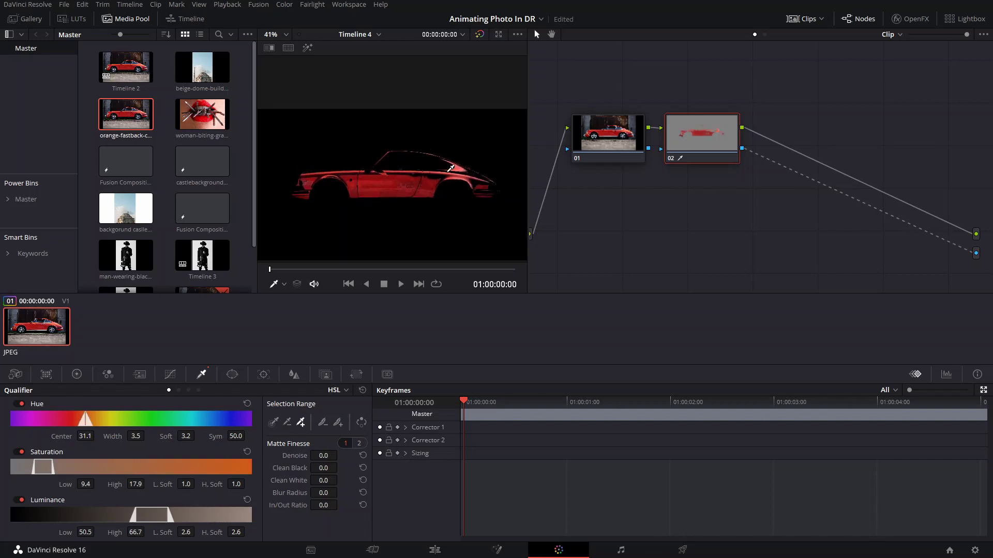
pyautogui.scroll(2, 446, 173)
pyautogui.scroll(-2, 443, 206)
pyautogui.click(467, 180)
pyautogui.moveTo(471, 176); pyautogui.dragTo(477, 185)
pyautogui.hotkey('ctrl', 'z')
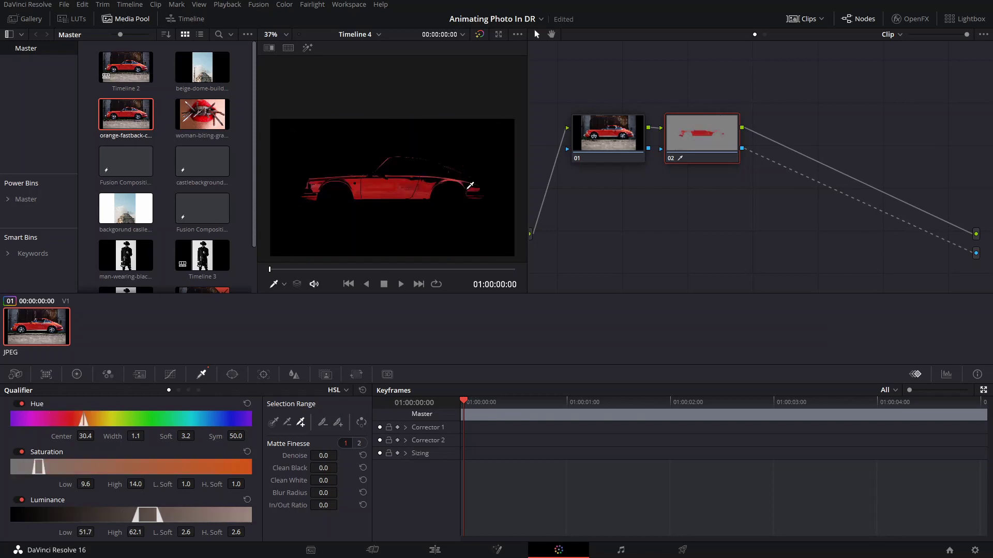
pyautogui.click(472, 185)
pyautogui.scroll(3, 458, 187)
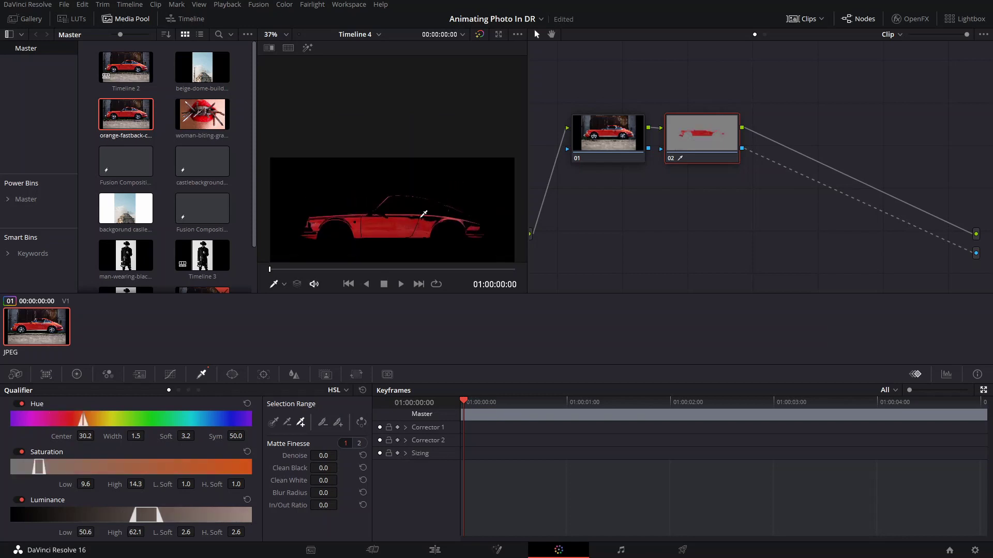
pyautogui.hscroll(-4, 419, 226)
pyautogui.scroll(-2, 419, 234)
pyautogui.hscroll(2, 418, 233)
pyautogui.click(334, 195)
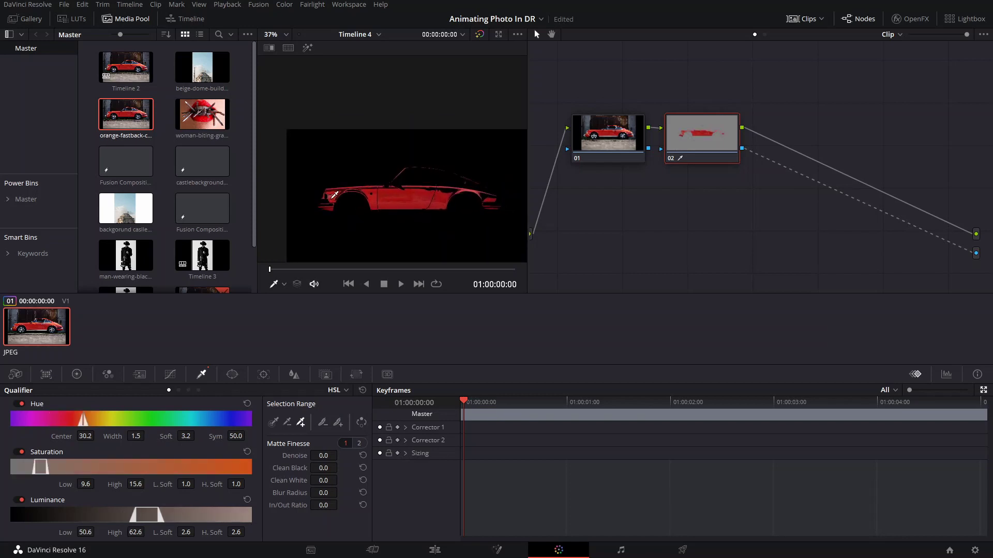
pyautogui.click(436, 193)
pyautogui.click(429, 188)
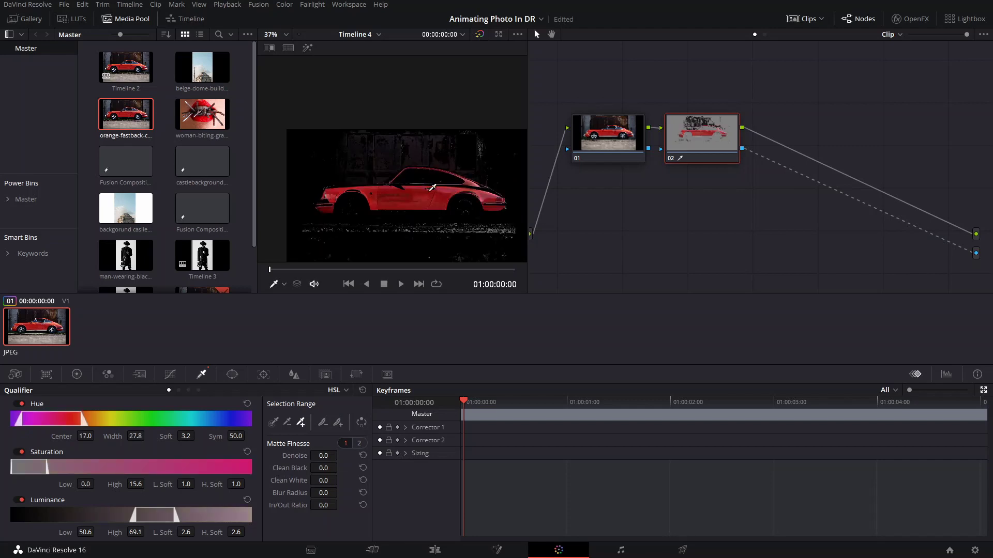
pyautogui.hotkey('ctrl', 'z')
pyautogui.click(433, 188)
pyautogui.hotkey('ctrl', 'z')
# Step: Add two more samples of the car's red body paint below the rear window to the qualifier selection
pyautogui.click(446, 189)
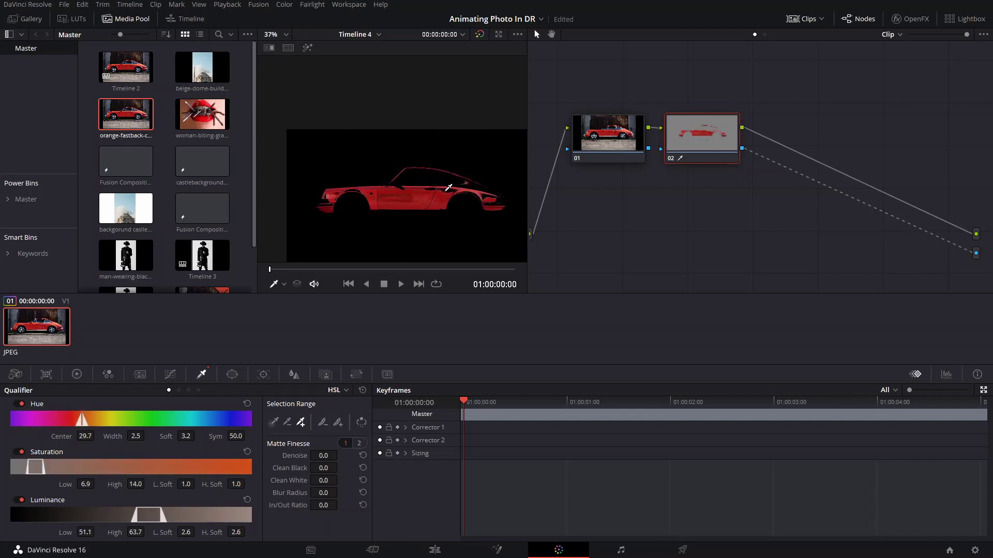
pyautogui.click(447, 190)
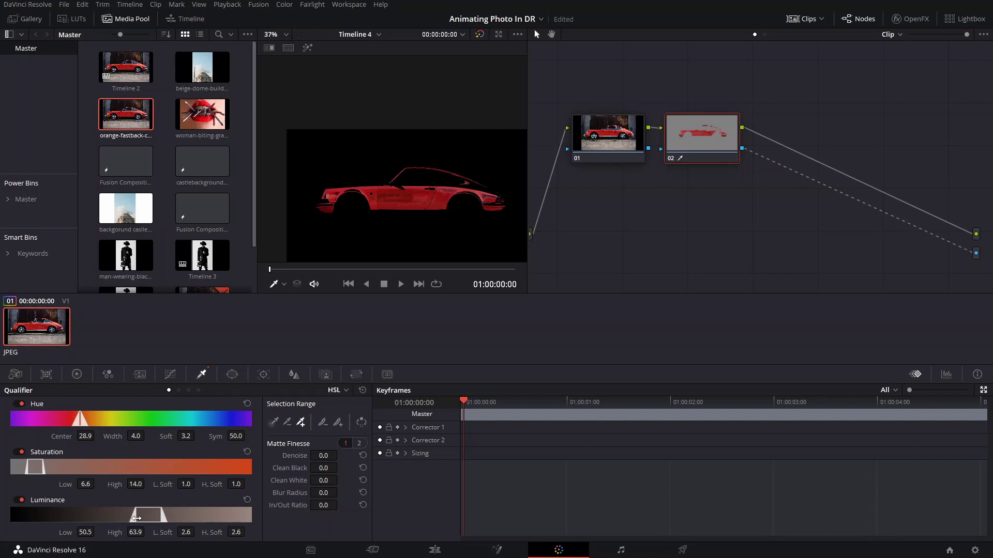
# Step: Widen the qualifier ranges to luminance 48.8 to 100, saturation high 27.9 and hue width 20.7 to cover the whole car body
pyautogui.moveTo(134, 515); pyautogui.dragTo(256, 517)
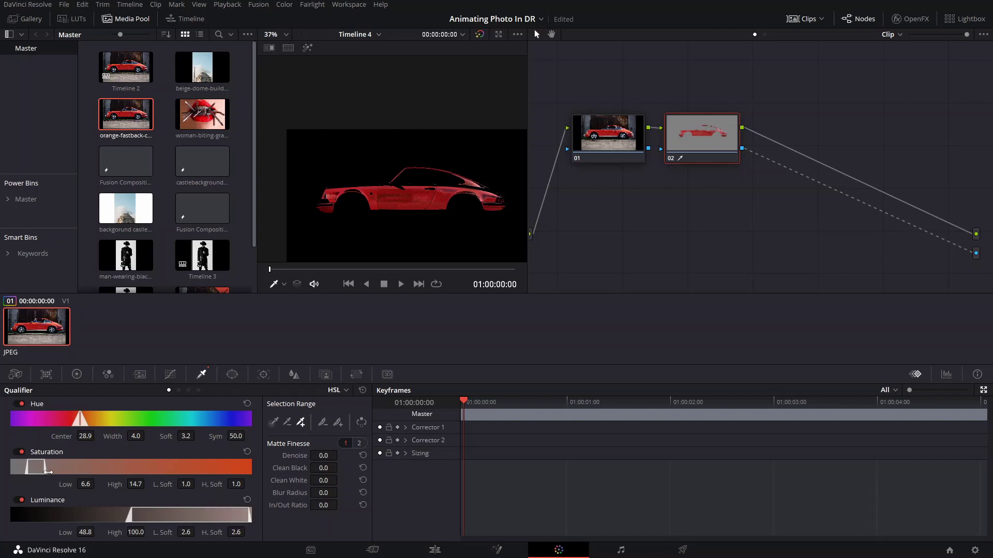
pyautogui.moveTo(44, 470); pyautogui.dragTo(77, 477)
pyautogui.moveTo(77, 422); pyautogui.dragTo(57, 438)
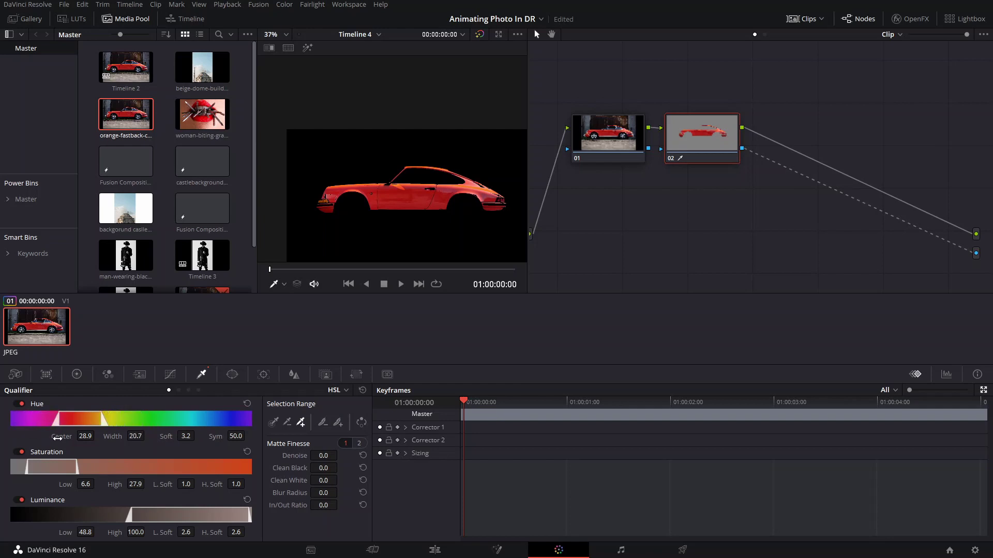
pyautogui.scroll(2, 418, 191)
pyautogui.moveTo(424, 233); pyautogui.dragTo(443, 157)
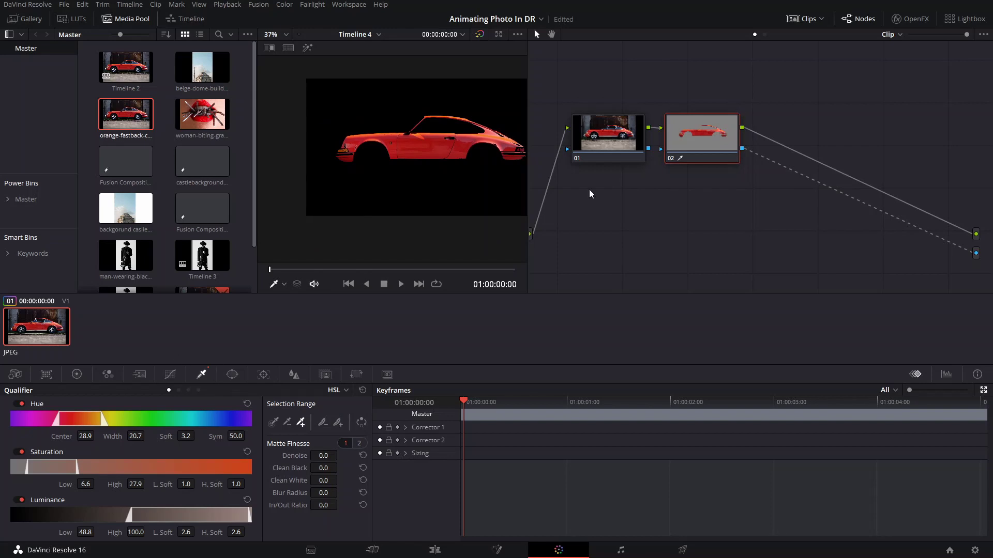
# Step: Turn on automatic keyframing for Corrector 2 and shift Lift toward orange at 01:00:01:02, about R 0.18, G -0.03, B -0.20
pyautogui.click(608, 135)
pyautogui.click(709, 146)
pyautogui.click(77, 375)
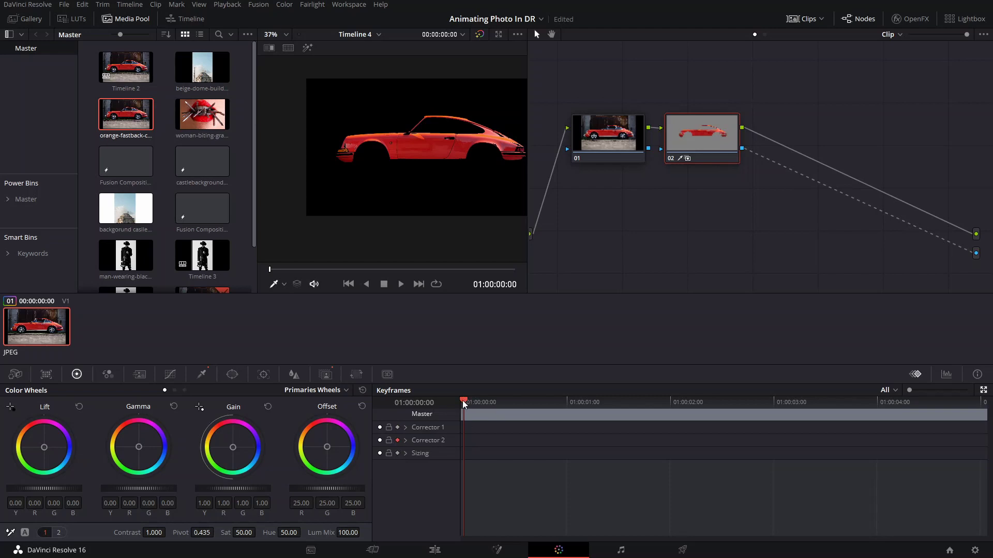
pyautogui.moveTo(480, 414); pyautogui.dragTo(576, 414)
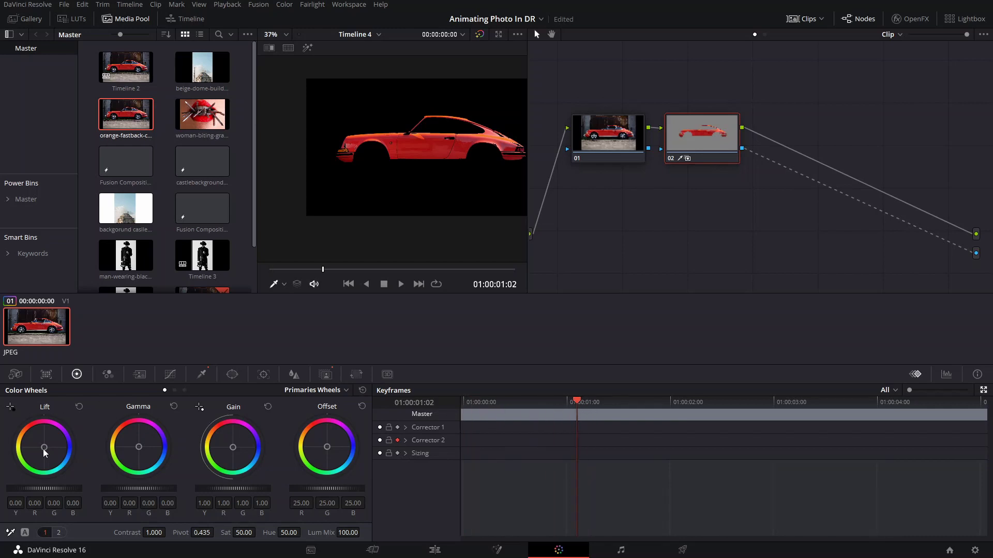
pyautogui.moveTo(44, 451); pyautogui.dragTo(42, 449)
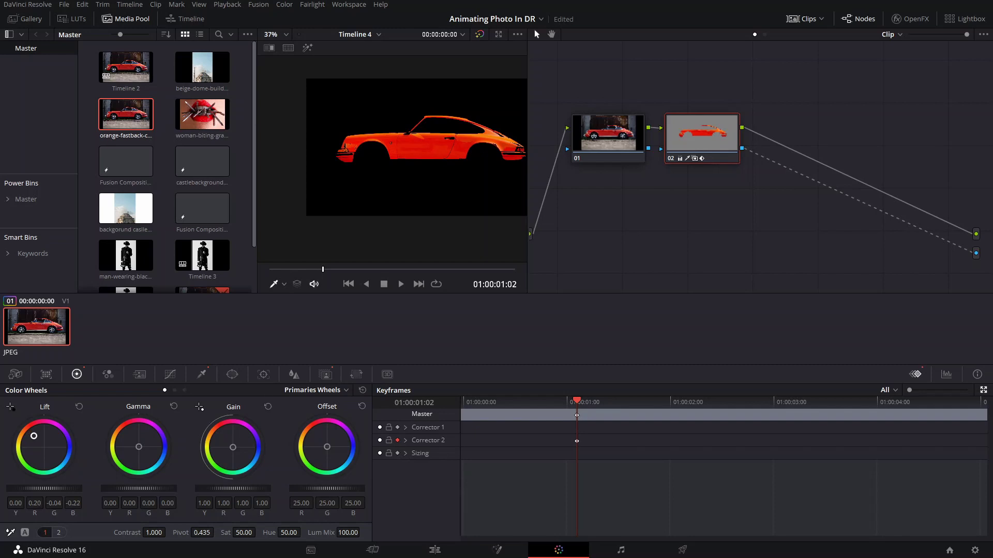
# Step: Reset Lift at 01:00:00:00 and nudge it slightly to R -0.01, B 0.01 to set a starting keyframe near the original color
pyautogui.moveTo(579, 413); pyautogui.dragTo(393, 404)
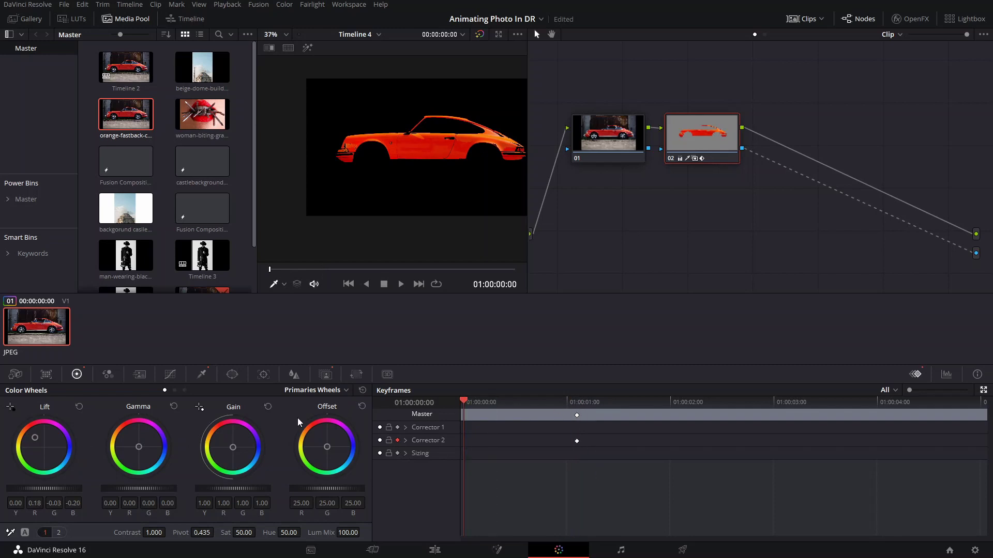
pyautogui.doubleClick(42, 447)
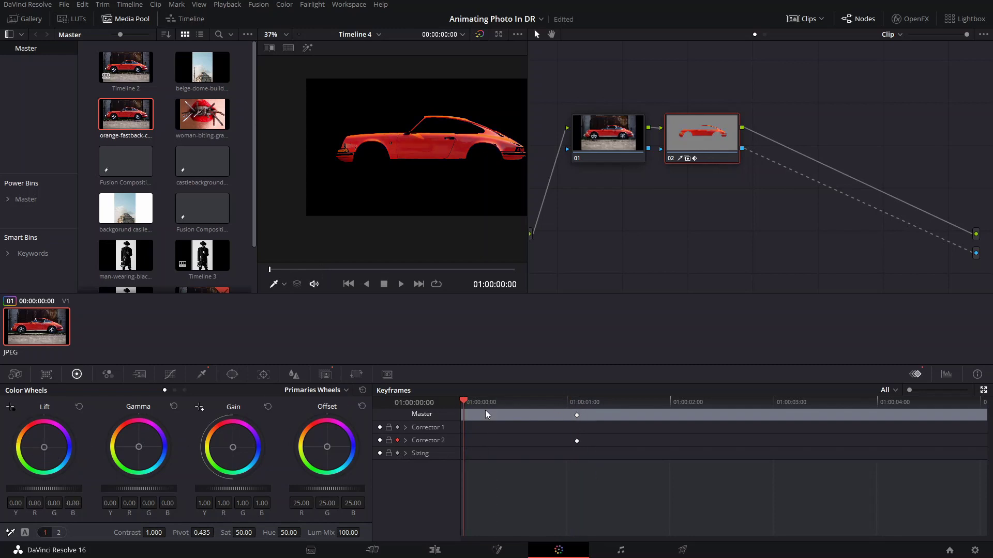
pyautogui.moveTo(45, 448); pyautogui.dragTo(45, 447)
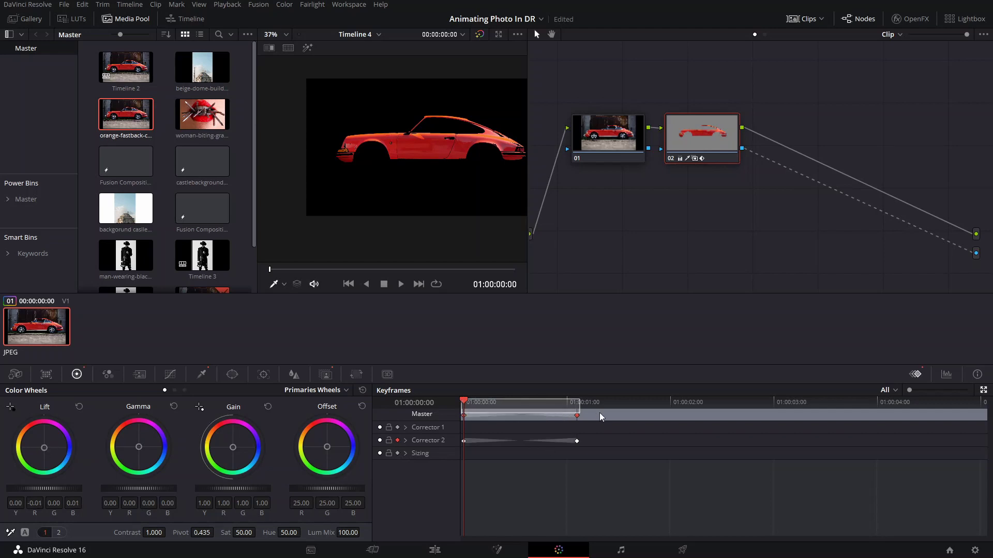
pyautogui.moveTo(460, 401); pyautogui.dragTo(533, 414)
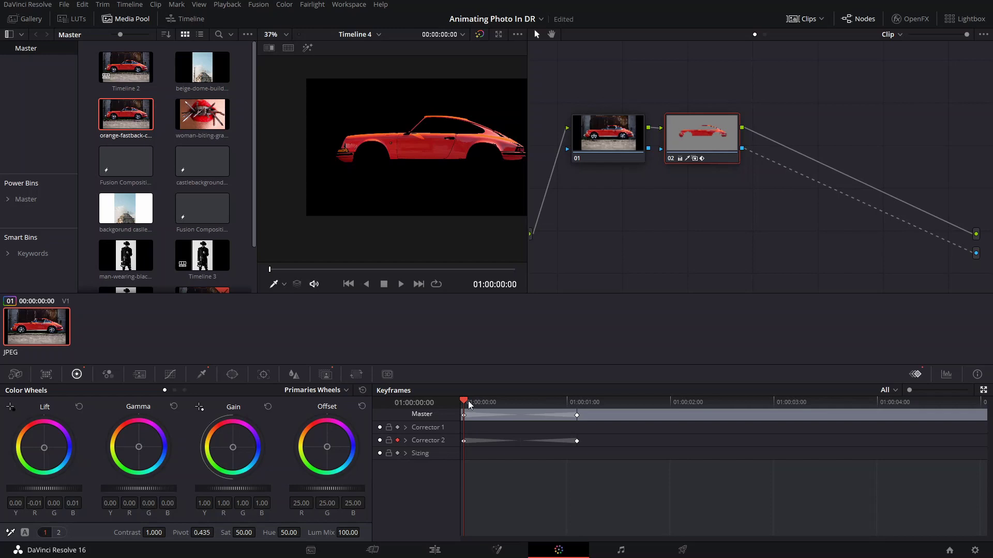
# Step: Keyframe Lift to magenta at 01:00:02:09 (R 0.23, G -0.09, B 0.26) and to blue-violet at 01:00:03:16 (R -0.15, G 0.00, B 0.41)
pyautogui.moveTo(465, 401); pyautogui.dragTo(714, 413)
pyautogui.moveTo(49, 441)
pyautogui.mouseDown()
pyautogui.moveTo(65, 431)
pyautogui.moveTo(55, 436)
pyautogui.mouseUp()
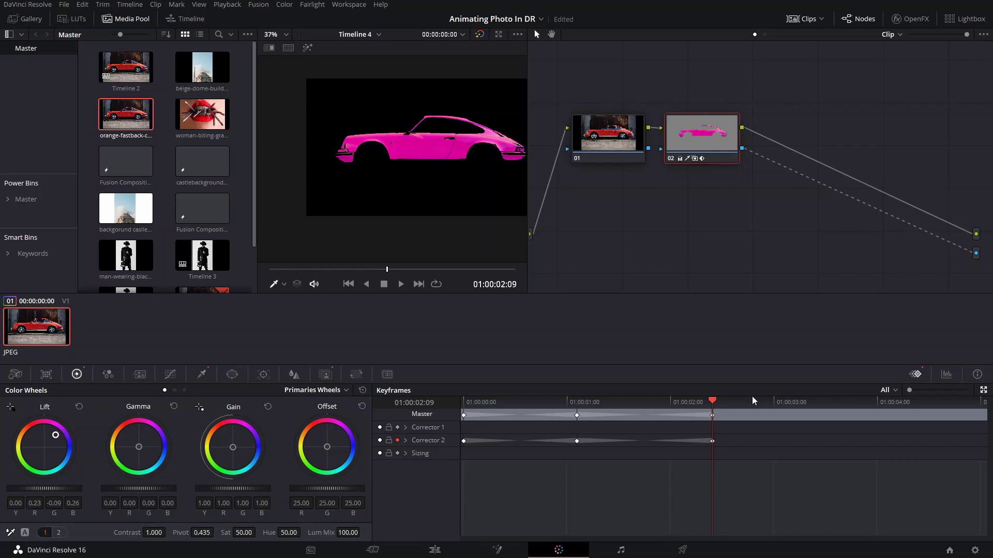
pyautogui.moveTo(712, 401); pyautogui.dragTo(850, 412)
pyautogui.moveTo(51, 435); pyautogui.dragTo(70, 455)
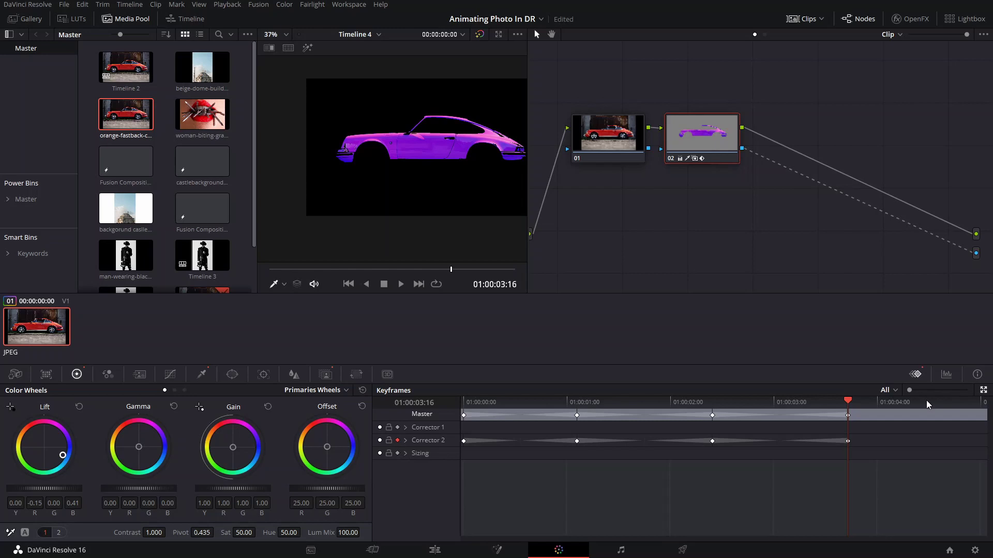
# Step: Keyframe Lift at 01:00:04:18 back near the original red, with R -0.00, G 0.00 and B 0.01
pyautogui.moveTo(927, 405); pyautogui.dragTo(966, 408)
pyautogui.moveTo(61, 460); pyautogui.dragTo(46, 455)
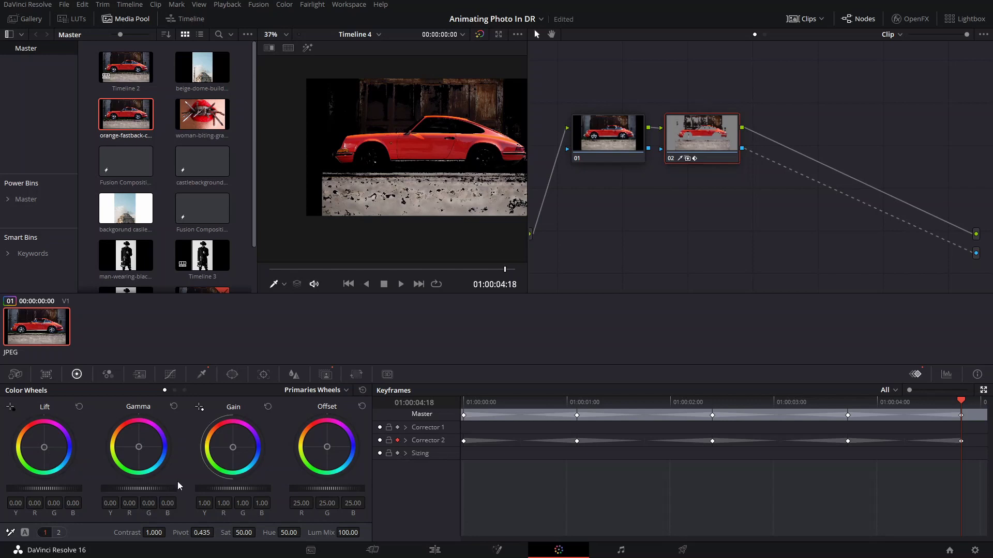
pyautogui.hotkey('ctrl', 'z')
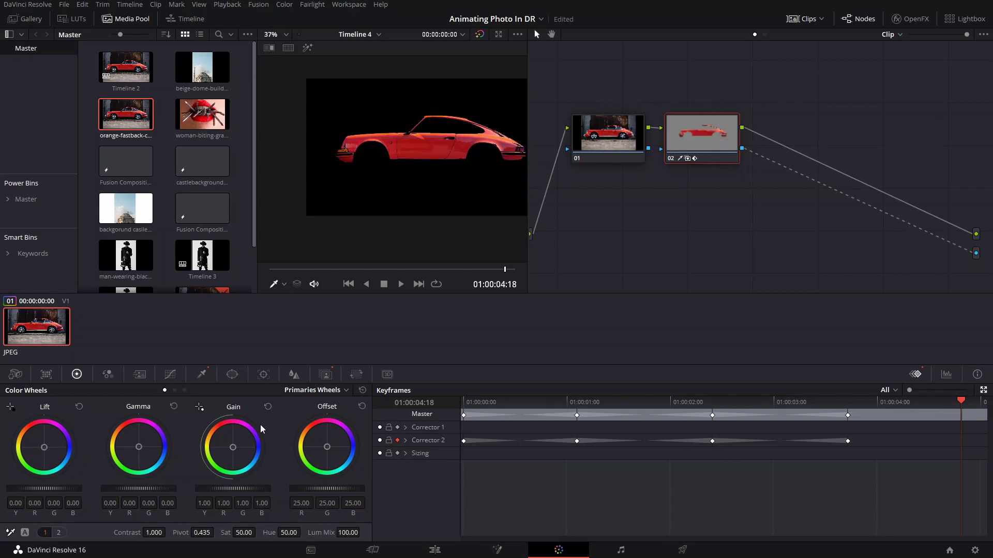
pyautogui.moveTo(40, 447); pyautogui.dragTo(44, 447)
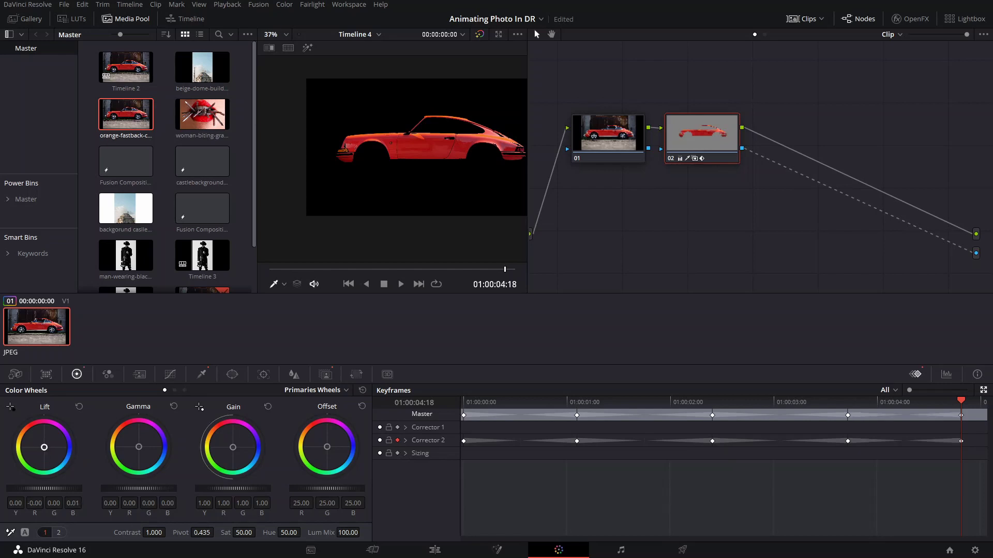
# Step: Remove the alpha output connection from node 02 and play the color animation on the full photo from the start
pyautogui.moveTo(475, 402); pyautogui.dragTo(452, 415)
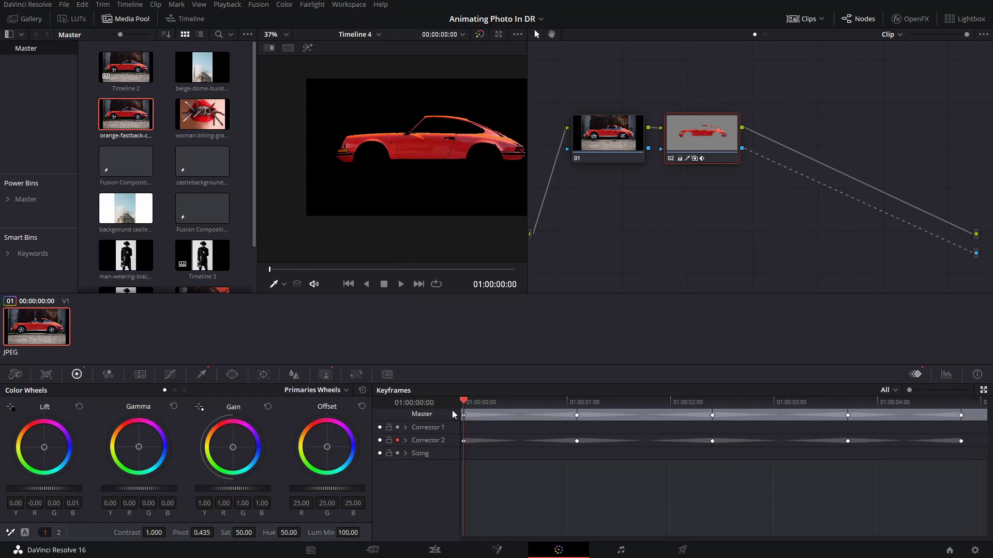
pyautogui.click(944, 240)
pyautogui.press('Delete')
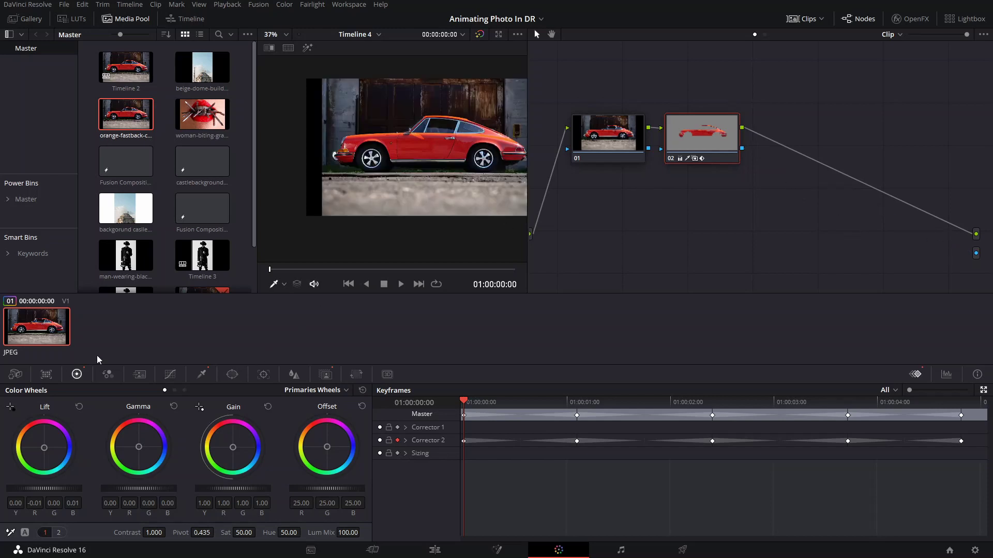
pyautogui.press('space')
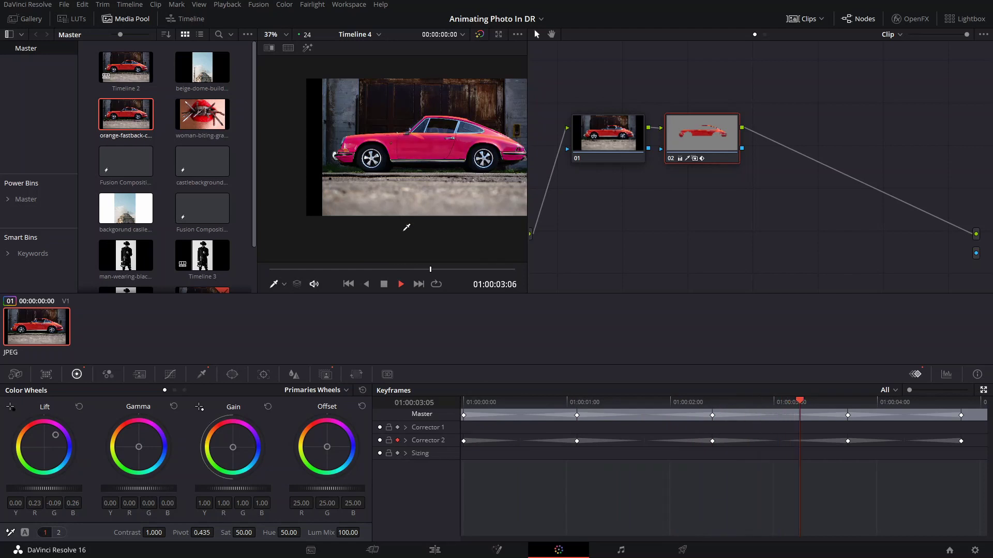
pyautogui.press('space')
pyautogui.press('space')
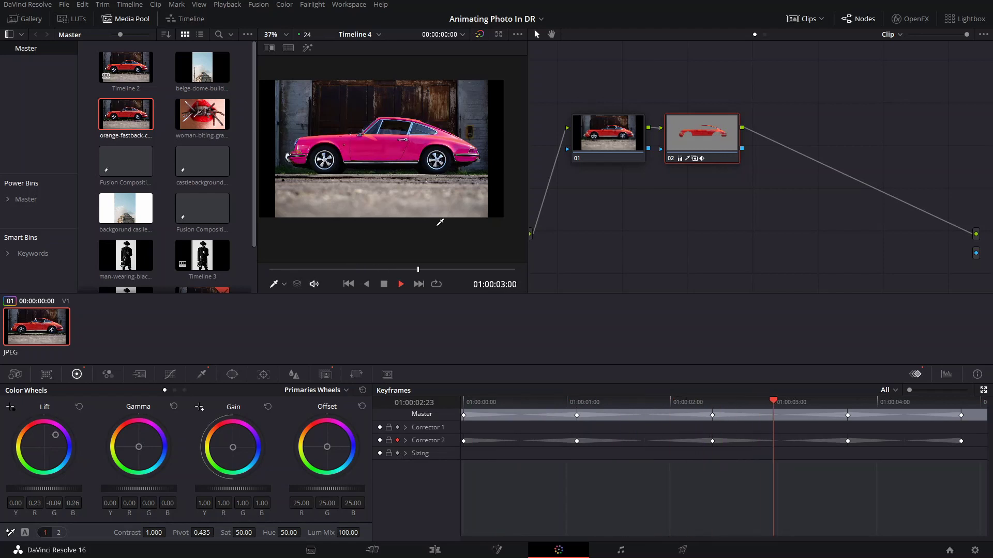
# Step: Adjust the Lift keyframes at 01:00:01:02 to R -0.42, G 0.17, B -0.43 and at 01:00:03:16 to R -0.30, G 0.04, B 0.46
pyautogui.moveTo(569, 403); pyautogui.dragTo(580, 407)
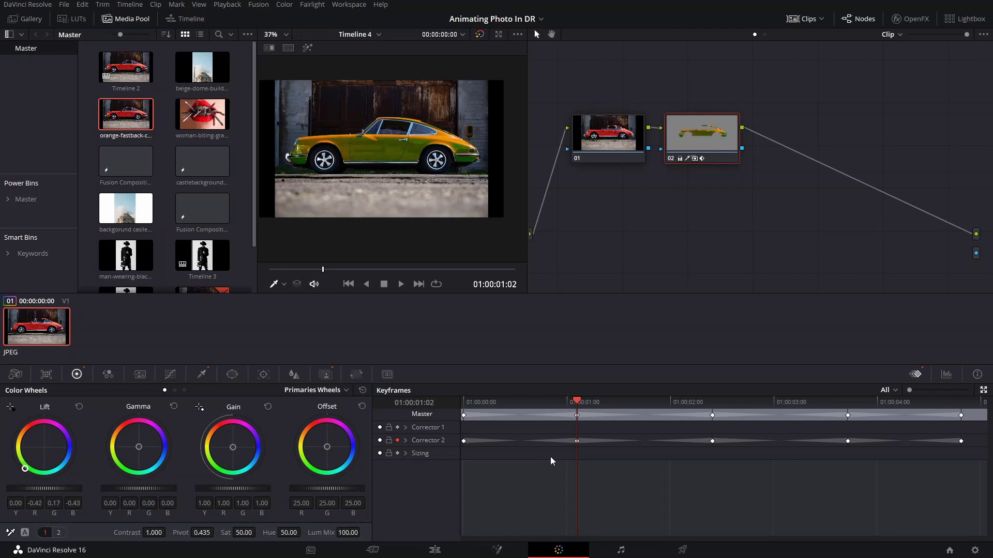
pyautogui.press('Home')
pyautogui.press('space')
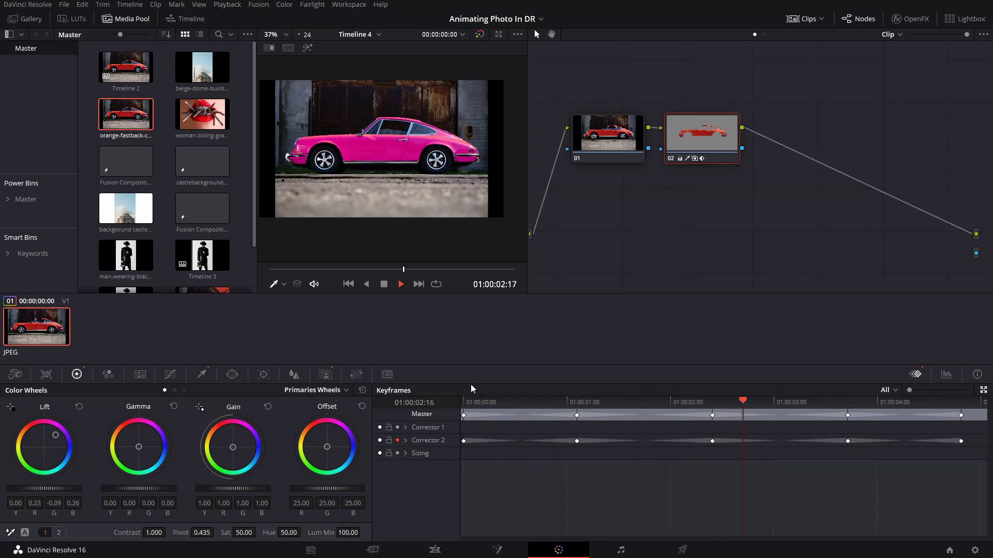
pyautogui.press('space')
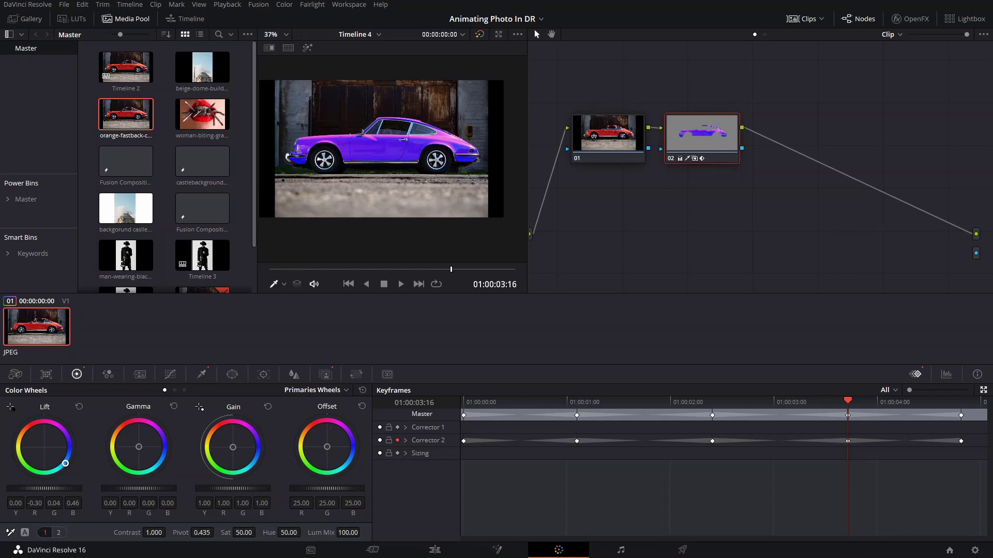
# Step: Review the revised color animation from the start, in the Color page and in the Edit page
pyautogui.moveTo(913, 410); pyautogui.dragTo(393, 442)
pyautogui.press('space')
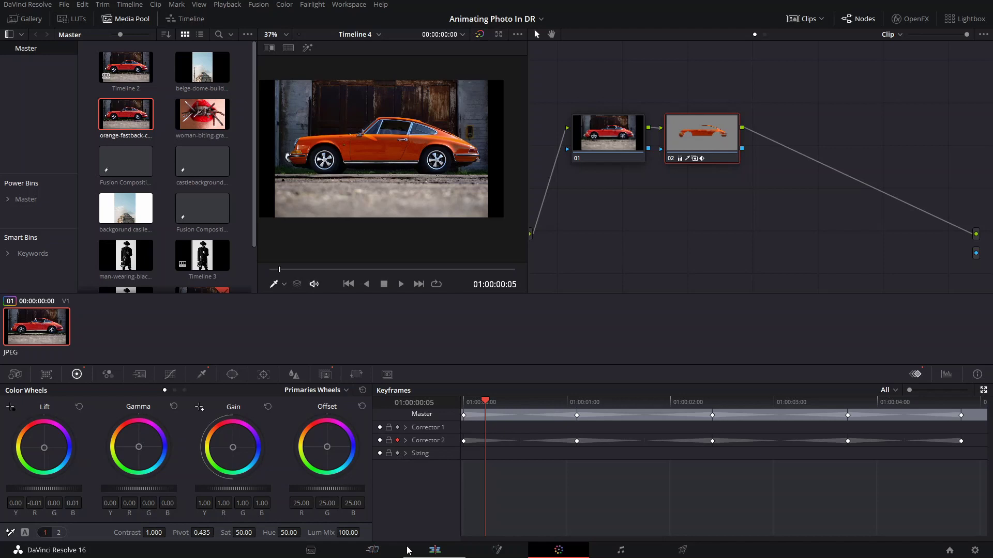
pyautogui.click(421, 550)
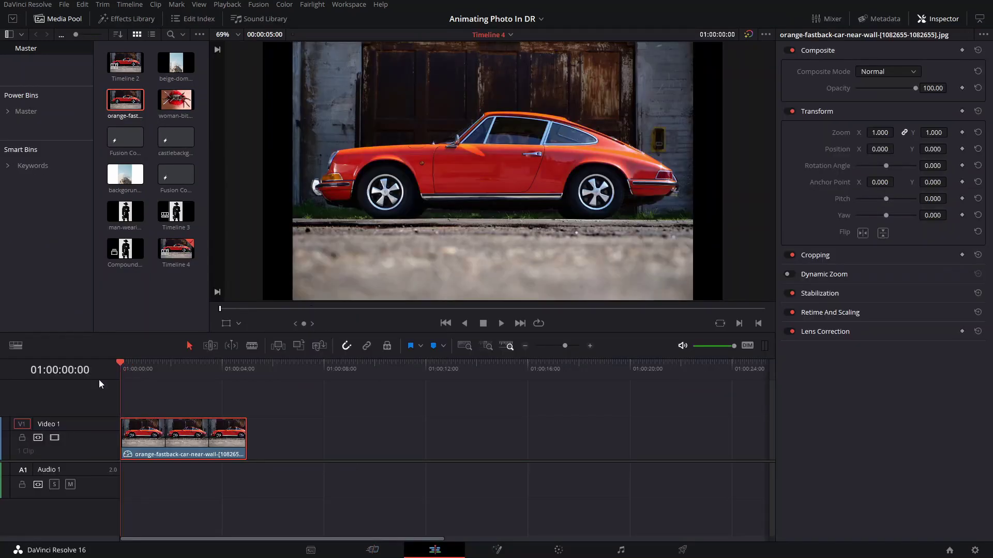
pyautogui.press('space')
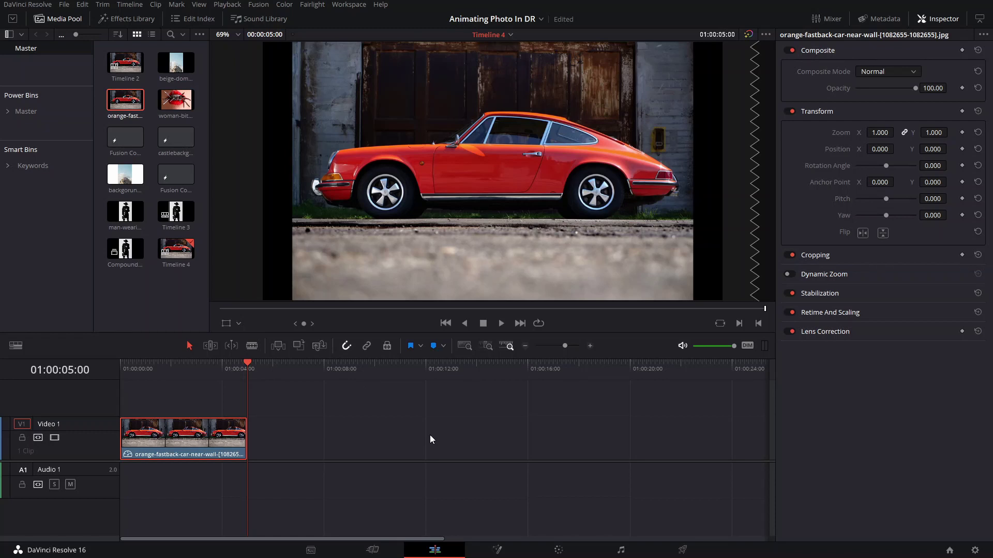
# Step: Add the photo of the man in the black coat after the car clip on Video 1 and open it in Fusion
pyautogui.moveTo(269, 366); pyautogui.dragTo(275, 387)
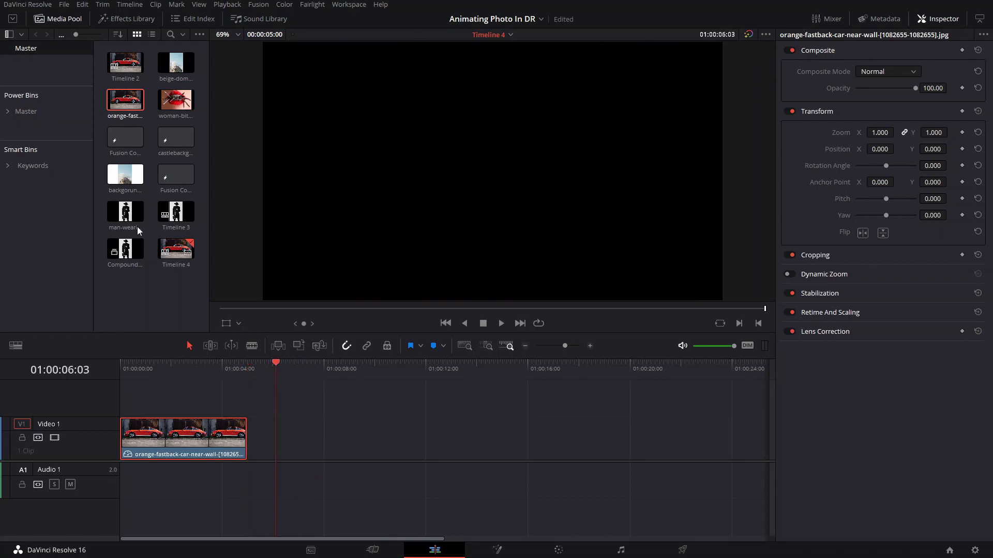
pyautogui.moveTo(130, 212); pyautogui.dragTo(327, 429)
pyautogui.moveTo(308, 371); pyautogui.dragTo(341, 388)
pyautogui.click(373, 443)
pyautogui.click(503, 555)
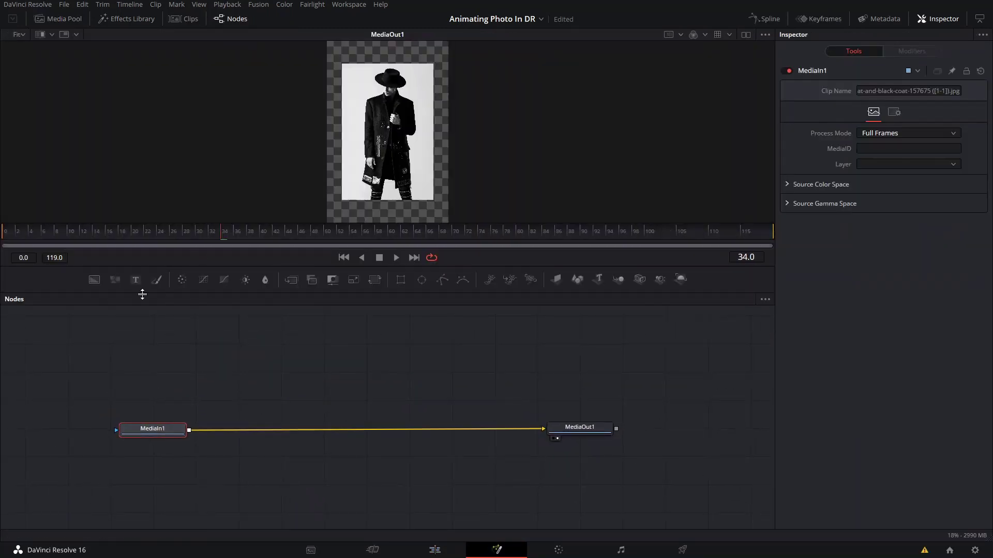
# Step: Merge a Background node over MediaIn1, place it above Merge1 and mask it with an Ellipse
pyautogui.click(94, 281)
pyautogui.moveTo(236, 460); pyautogui.dragTo(316, 421)
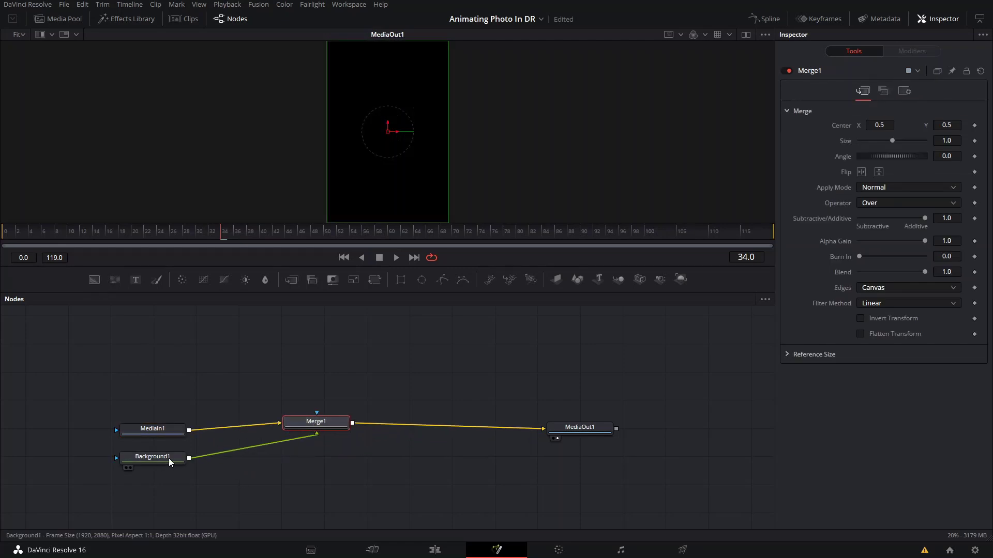
pyautogui.moveTo(168, 458); pyautogui.dragTo(317, 367)
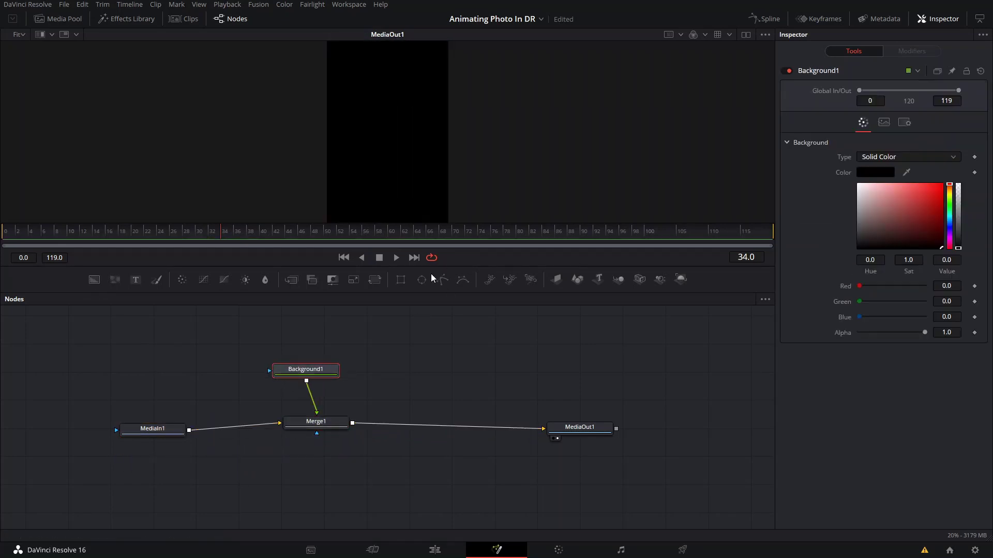
pyautogui.click(422, 287)
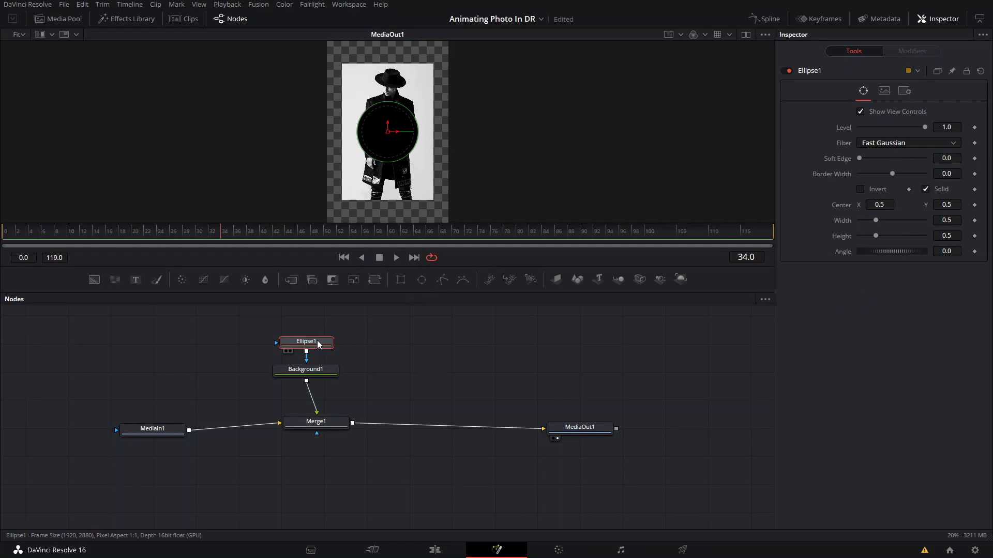
pyautogui.moveTo(314, 342); pyautogui.dragTo(304, 347)
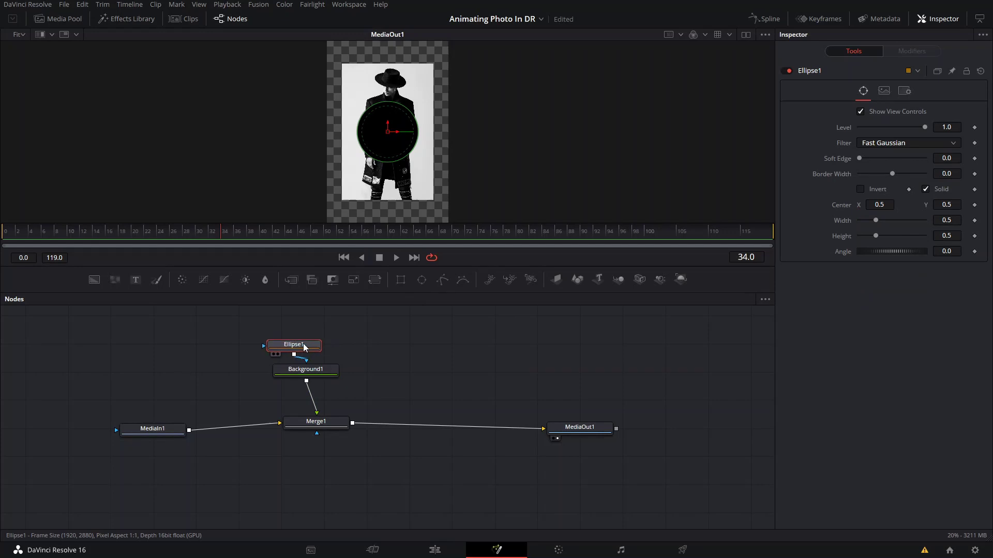
# Step: Turn Ellipse1 into a flat, unfilled ring with border width 0.0156, width 0.551 and height 0.157
pyautogui.click(924, 190)
pyautogui.moveTo(893, 176); pyautogui.dragTo(916, 187)
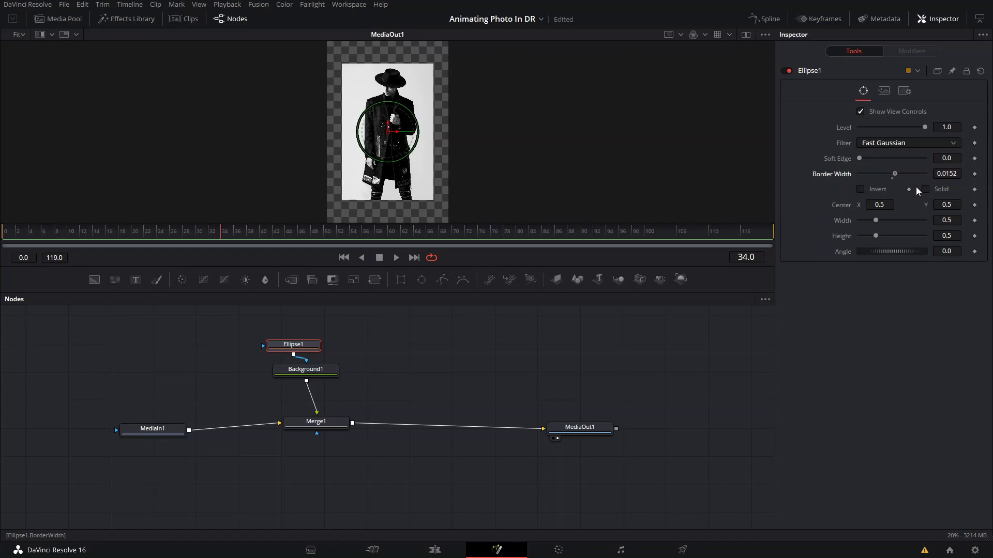
pyautogui.scroll(3, 385, 121)
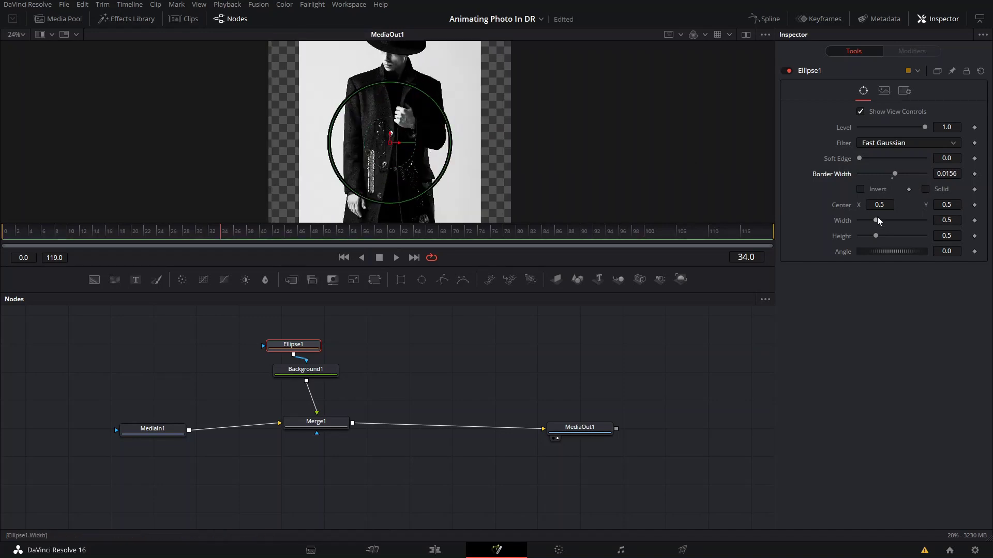
pyautogui.moveTo(877, 220); pyautogui.dragTo(864, 241)
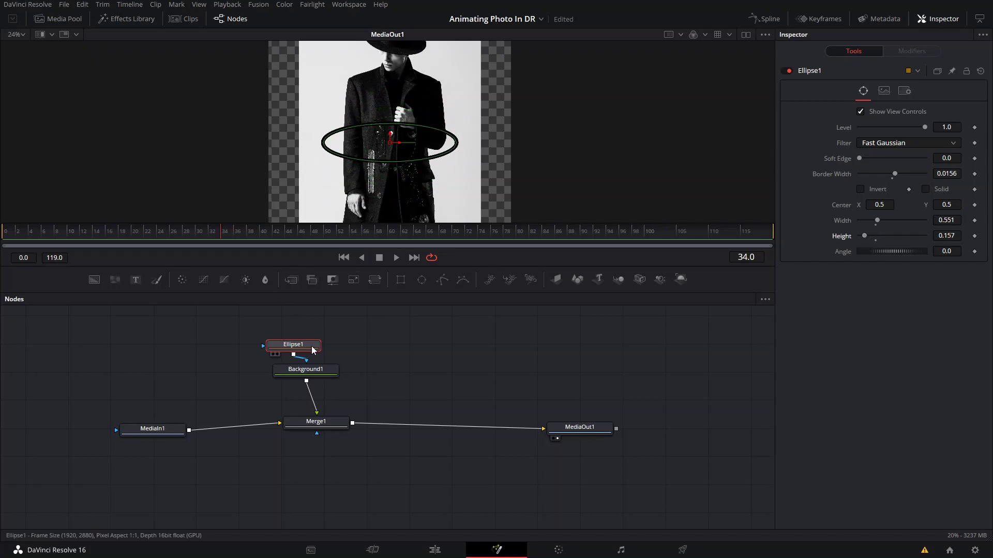
pyautogui.moveTo(312, 350); pyautogui.dragTo(302, 340)
# Step: Set the Background1 color to orange with hue 0.064, saturation 1.0 and value 0.803
pyautogui.click(305, 370)
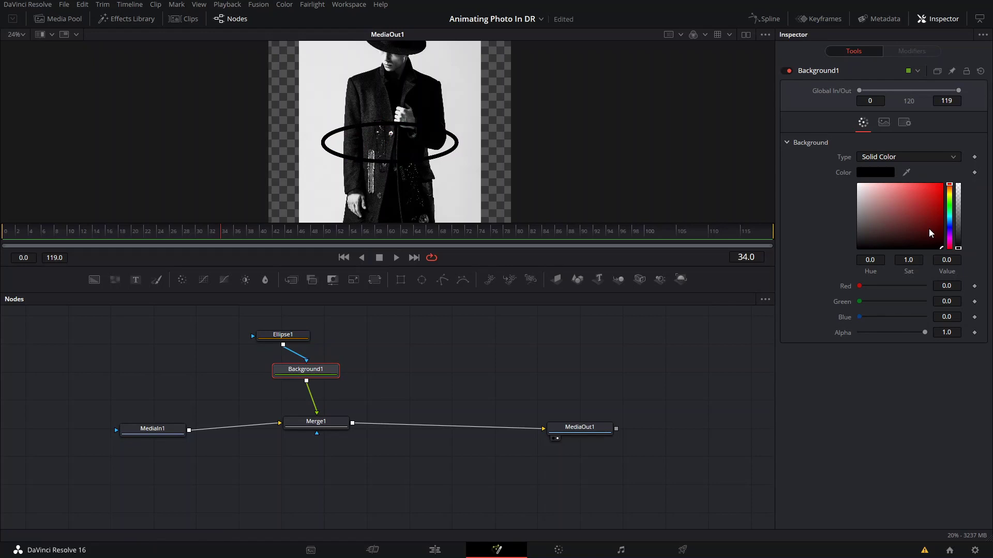
pyautogui.moveTo(929, 230)
pyautogui.mouseDown()
pyautogui.moveTo(945, 196)
pyautogui.moveTo(951, 227)
pyautogui.moveTo(952, 191)
pyautogui.mouseUp()
pyautogui.click(950, 212)
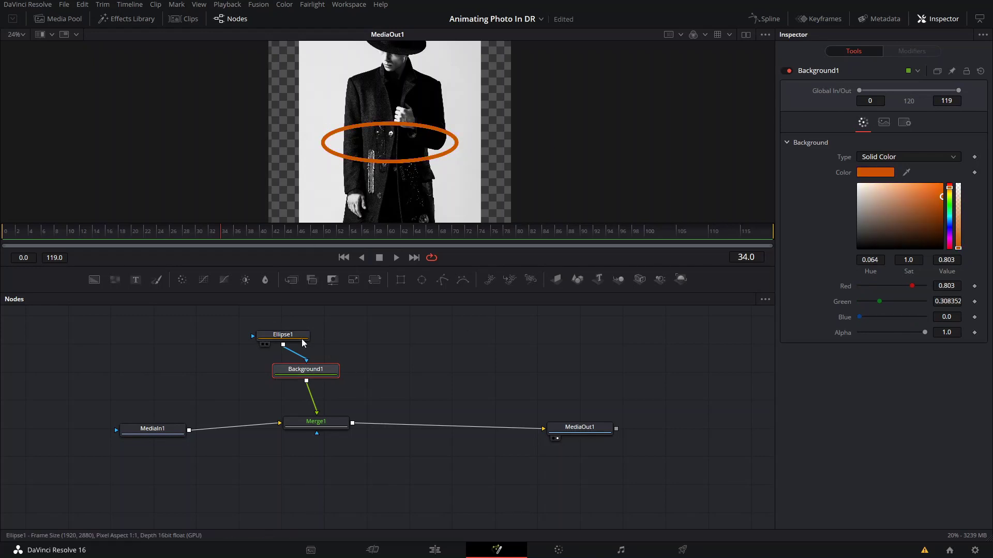
# Step: Rearrange the node graph and lower the ellipse to the man's legs, at center X 0.5 and Y about 0.189
pyautogui.moveTo(369, 340); pyautogui.dragTo(271, 392)
pyautogui.moveTo(305, 373); pyautogui.dragTo(280, 338)
pyautogui.moveTo(356, 361); pyautogui.dragTo(424, 415)
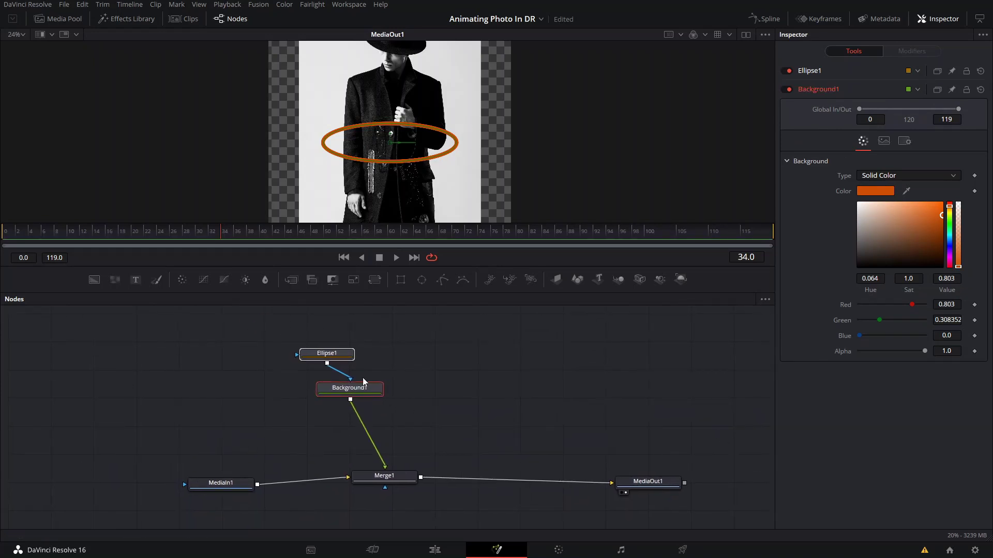
pyautogui.click(363, 374)
pyautogui.click(350, 354)
pyautogui.scroll(-2, 390, 107)
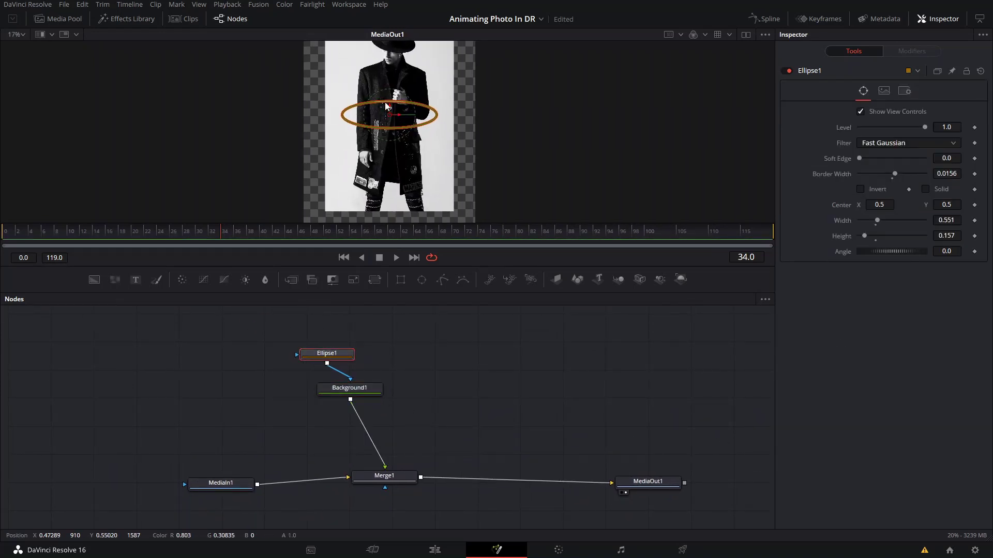
pyautogui.moveTo(389, 105); pyautogui.dragTo(392, 184)
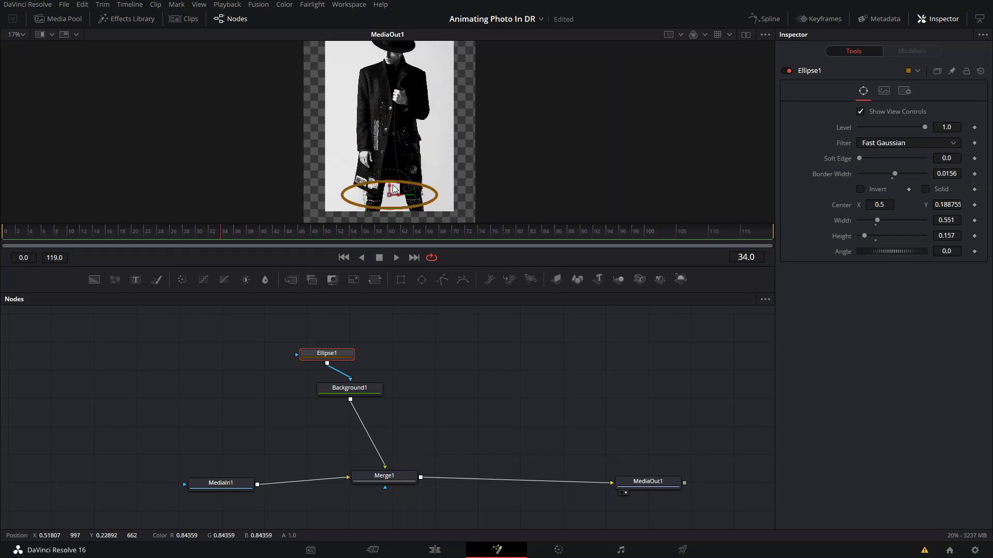
# Step: Insert a Polygon mask between Ellipse1 and Background1 at frame 0 and trace the coat's hem up to its left corner
pyautogui.click(2, 242)
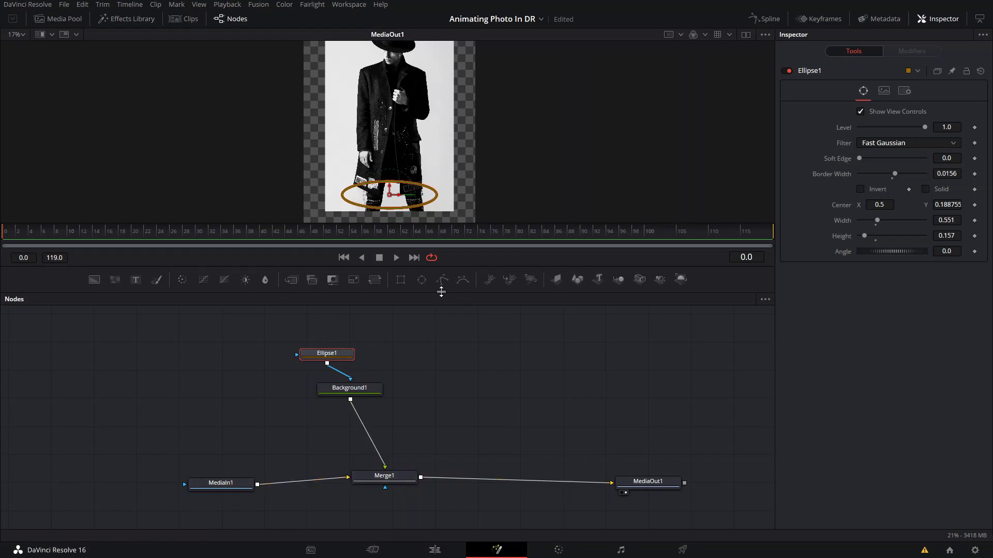
pyautogui.click(455, 270)
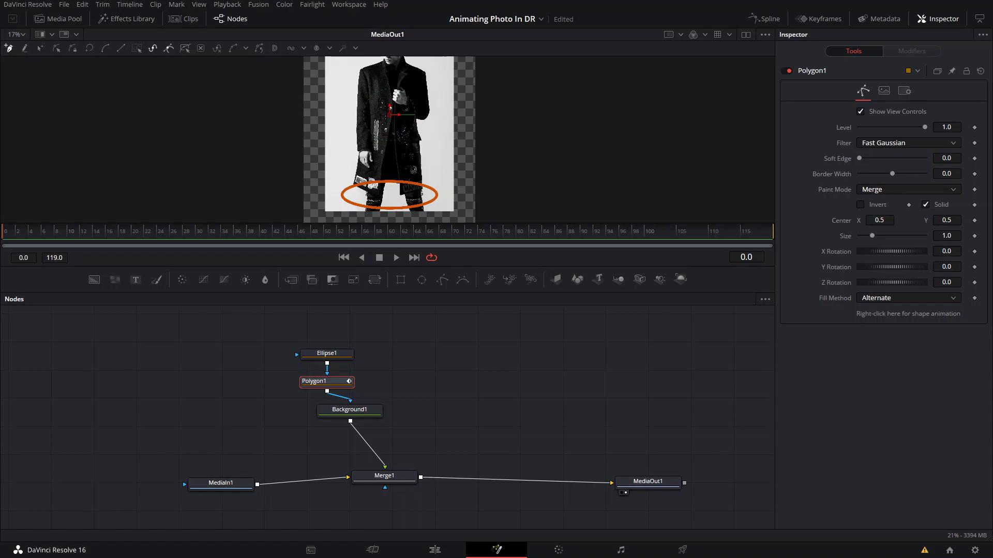
pyautogui.scroll(8, 380, 196)
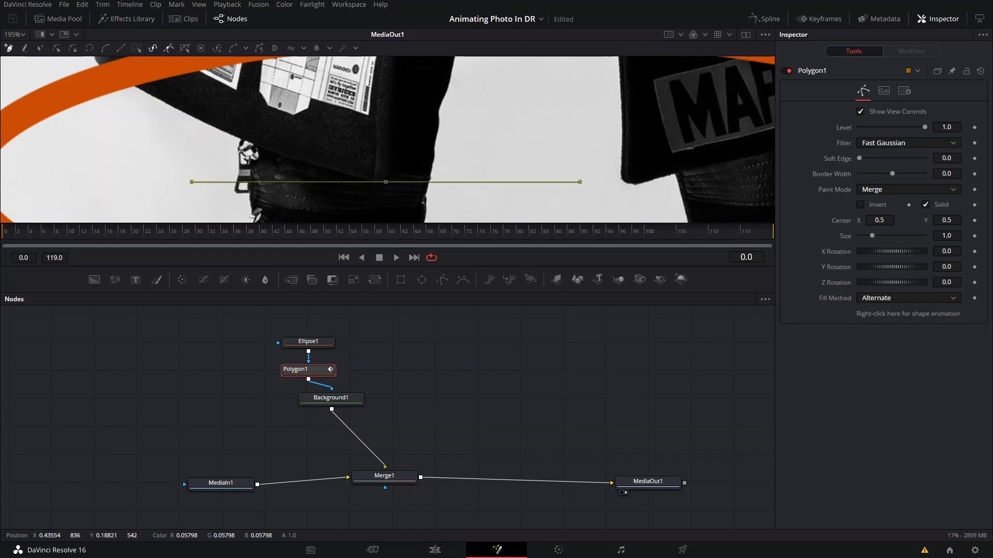
pyautogui.click(283, 157)
pyautogui.click(234, 139)
pyautogui.click(181, 113)
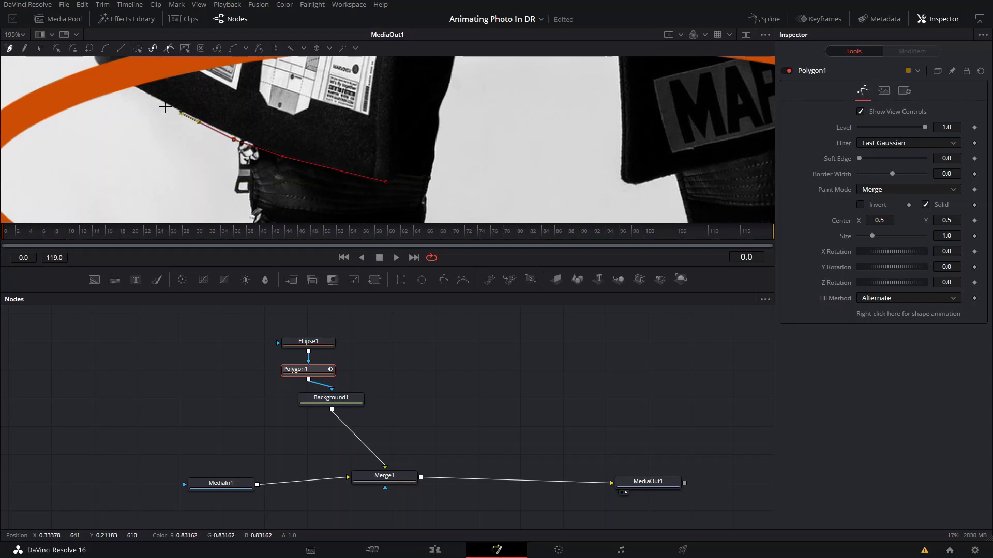
pyautogui.click(153, 96)
pyautogui.click(129, 83)
pyautogui.moveTo(129, 83); pyautogui.dragTo(204, 117)
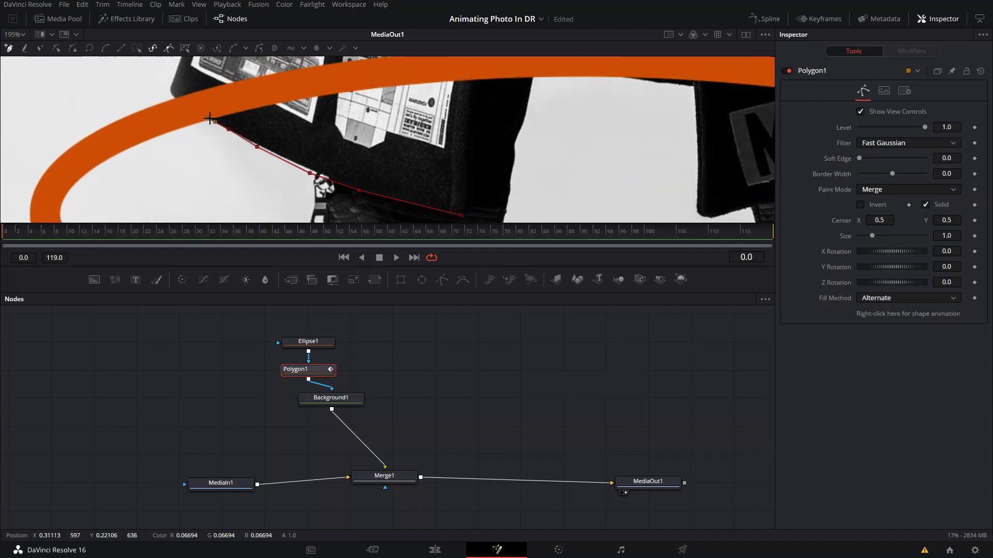
pyautogui.click(171, 90)
# Step: Continue the Polygon1 outline up the left side of the coat, around the hand and along the sleeve
pyautogui.scroll(-3, 171, 95)
pyautogui.scroll(3, 362, 199)
pyautogui.click(376, 116)
pyautogui.click(423, 133)
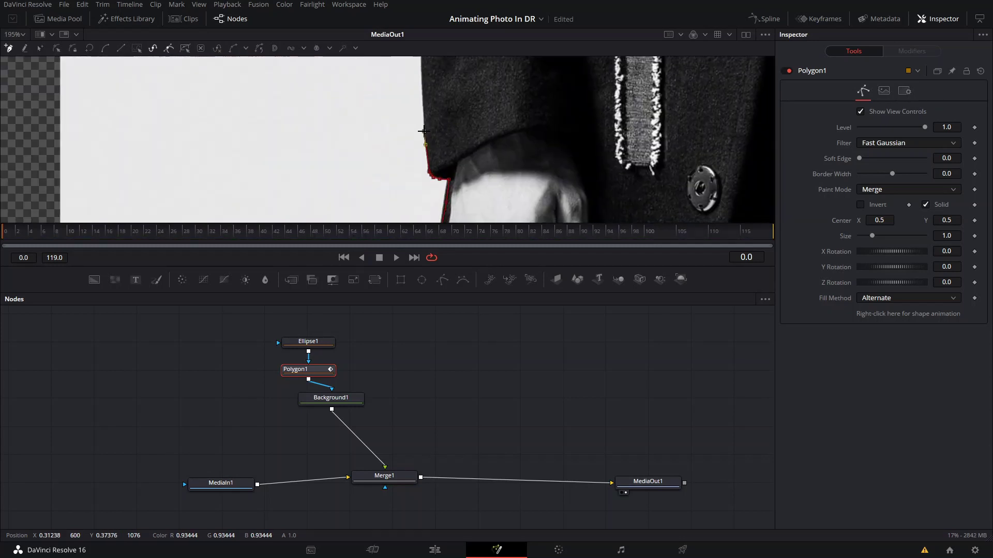
pyautogui.click(440, 69)
# Step: Continue the Polygon1 outline over the shoulder and along the raised collar to its tip beside the mouth
pyautogui.scroll(-3, 443, 69)
pyautogui.scroll(4, 405, 155)
pyautogui.click(423, 89)
pyautogui.click(554, 124)
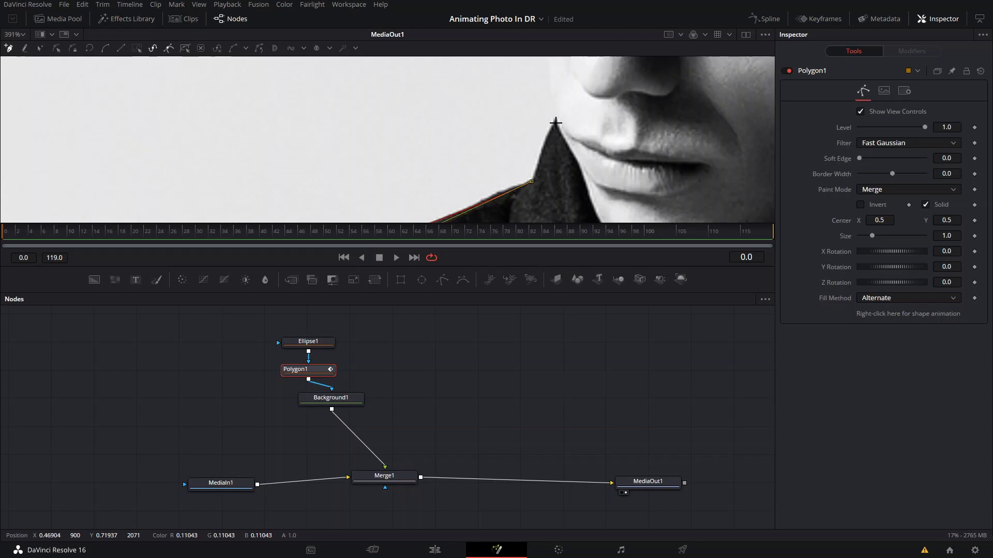
pyautogui.click(614, 182)
# Step: Continue the Polygon1 outline from the collar tip up the face and around the hat's left brim and crown
pyautogui.click(496, 117)
pyautogui.click(514, 145)
pyautogui.click(753, 103)
pyautogui.moveTo(660, 139); pyautogui.dragTo(579, 111)
pyautogui.click(547, 174)
pyautogui.click(708, 109)
pyautogui.scroll(-3, 548, 174)
pyautogui.scroll(3, 528, 107)
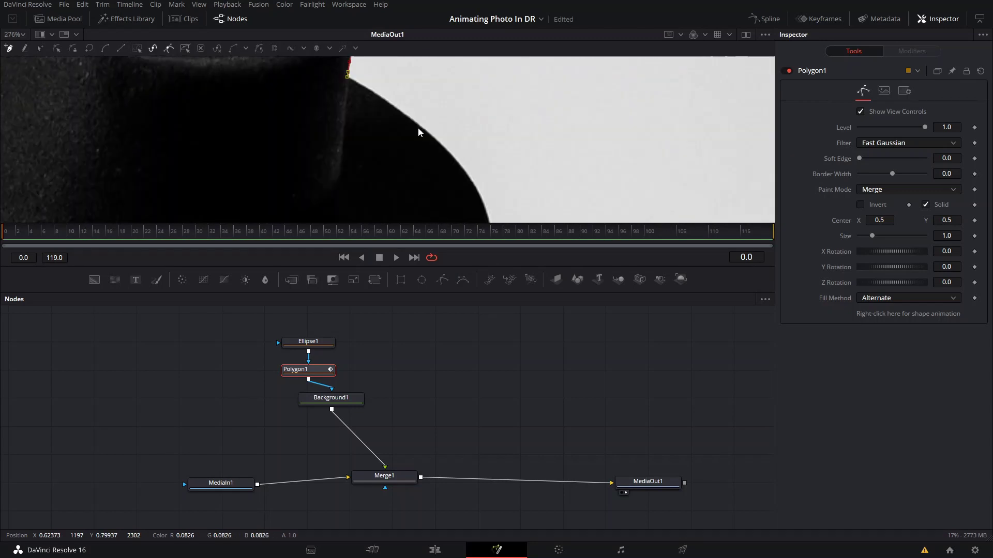
# Step: Continue the Polygon1 outline around the hat's right brim, down the face and collar, and out along the right shoulder
pyautogui.scroll(-4, 420, 128)
pyautogui.click(378, 90)
pyautogui.scroll(-2, 379, 96)
pyautogui.click(391, 137)
pyautogui.scroll(4, 386, 140)
pyautogui.click(386, 142)
pyautogui.scroll(-4, 386, 141)
pyautogui.click(462, 220)
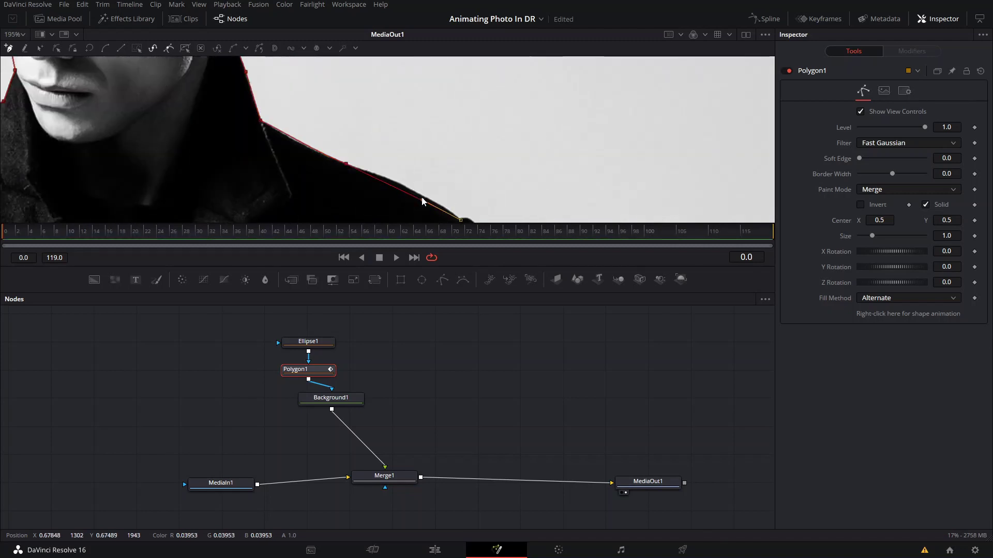
# Step: Continue the Polygon1 outline down the right sleeve and around the underside of the bent elbow
pyautogui.scroll(-2, 423, 202)
pyautogui.scroll(5, 321, 129)
pyautogui.scroll(-3, 317, 140)
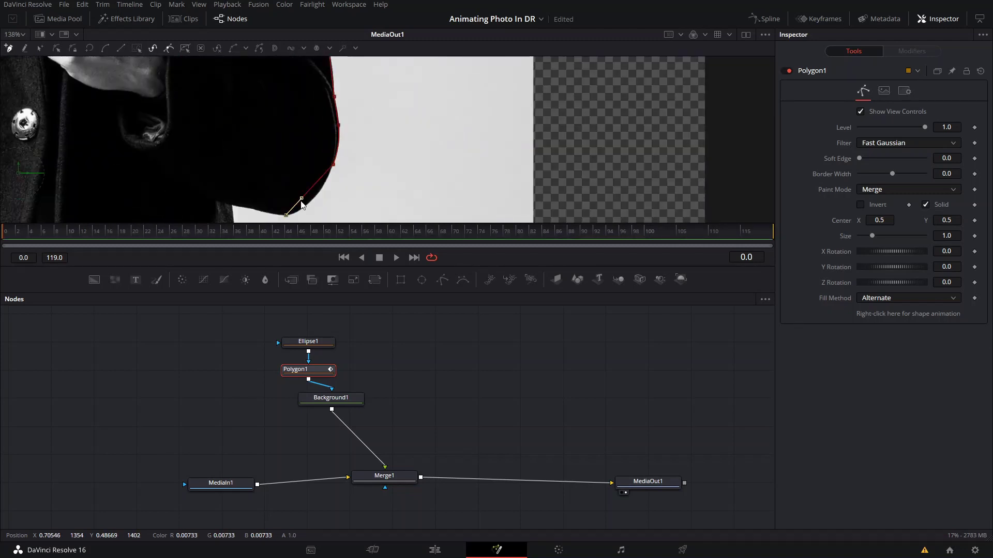
# Step: Trace the Polygon1 outline down the coat's right side to the hem and close the shape
pyautogui.click(323, 116)
pyautogui.scroll(-3, 323, 116)
pyautogui.click(339, 182)
pyautogui.scroll(-3, 342, 191)
pyautogui.click(330, 188)
pyautogui.scroll(-3, 326, 150)
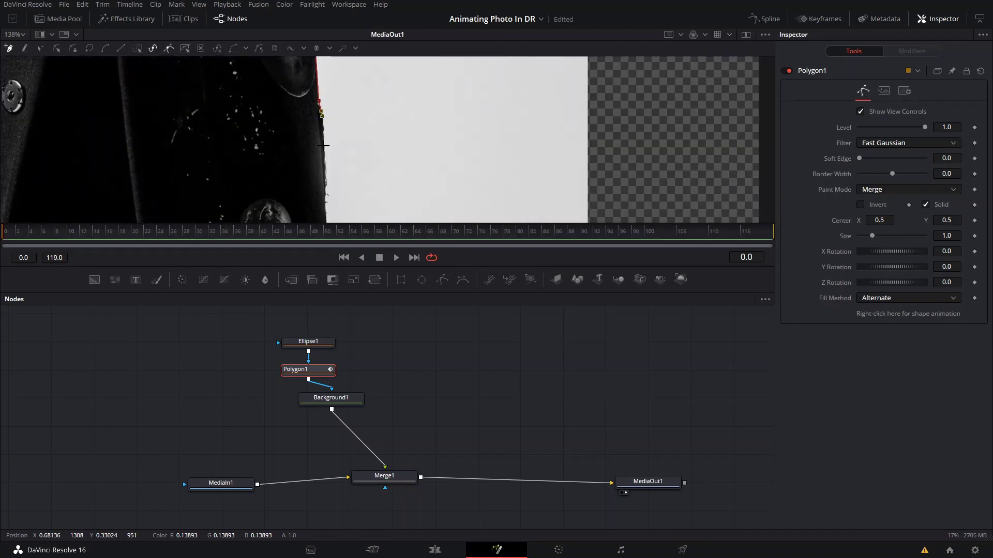
pyautogui.scroll(-5, 331, 155)
pyautogui.click(367, 156)
pyautogui.scroll(3, 362, 220)
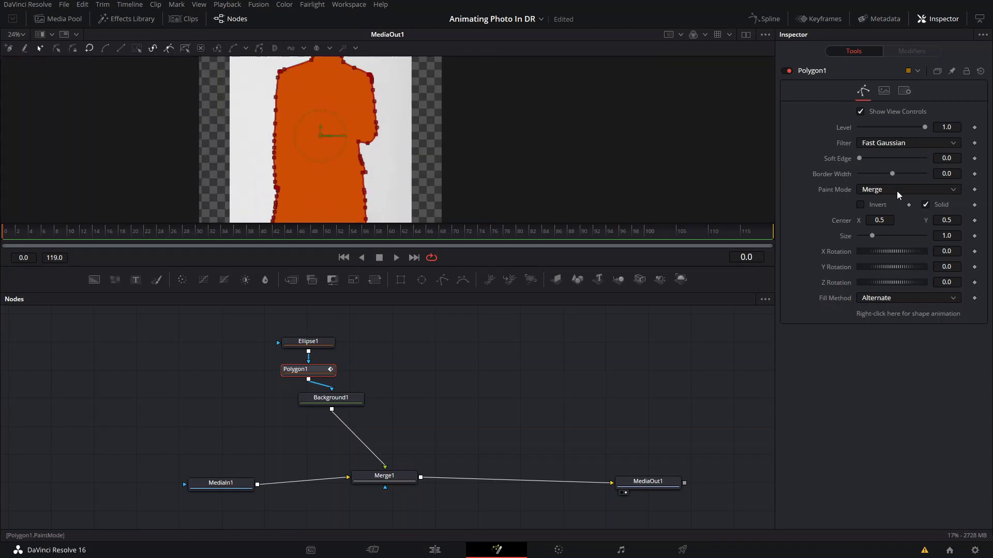
# Step: Set Polygon1's Paint Mode to Multiply, invert the mask and save the project
pyautogui.click(898, 193)
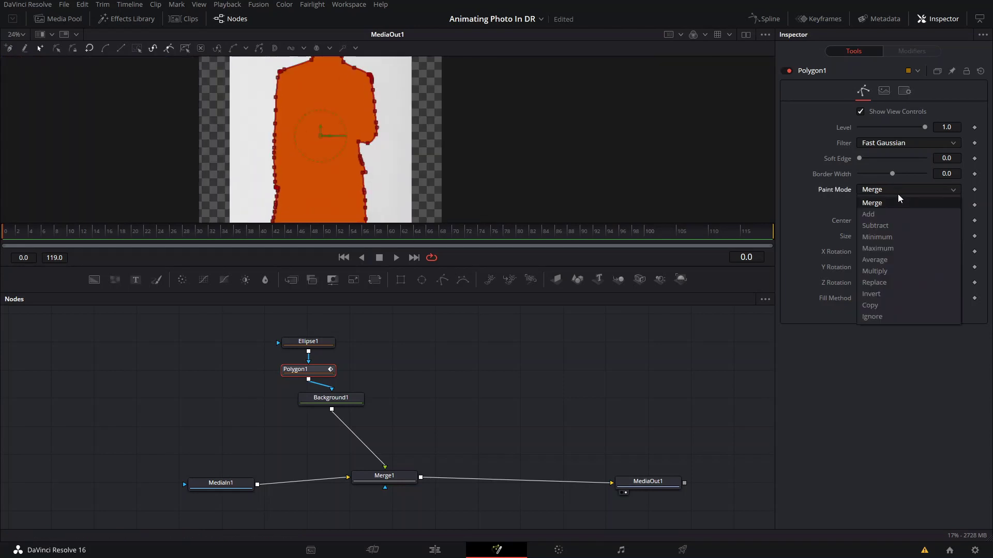
pyautogui.click(898, 195)
pyautogui.scroll(-4, 428, 174)
pyautogui.scroll(3, 399, 173)
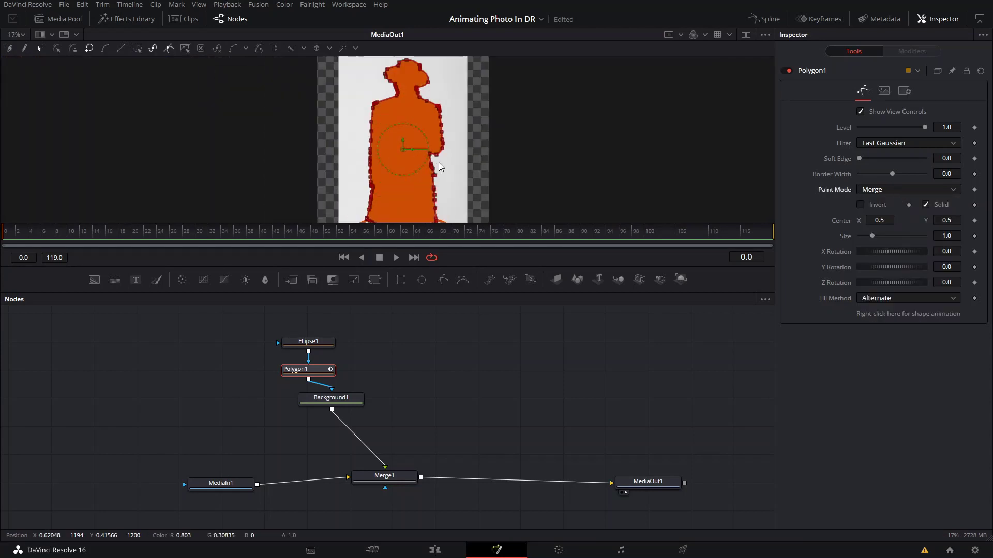
pyautogui.moveTo(446, 160); pyautogui.dragTo(438, 130)
pyautogui.click(879, 191)
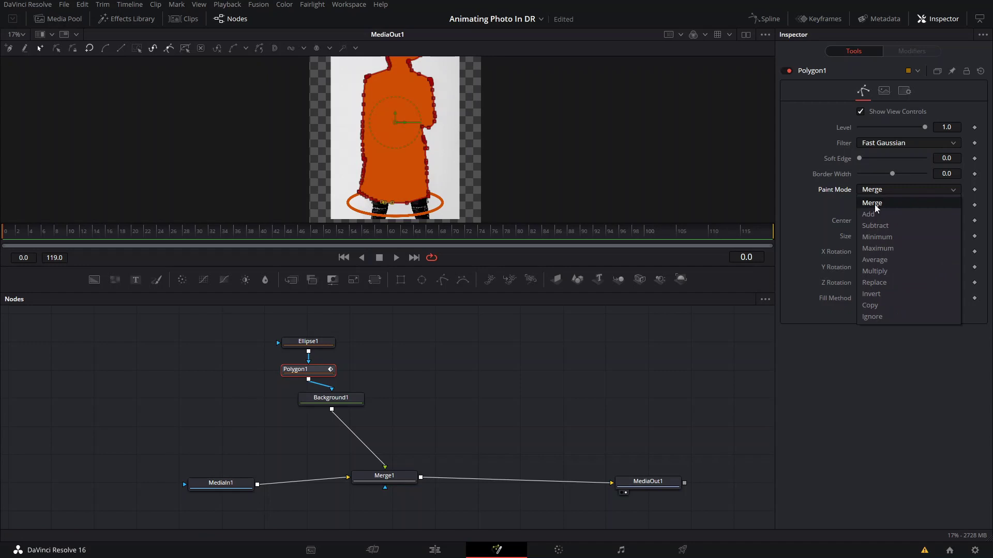
pyautogui.click(879, 271)
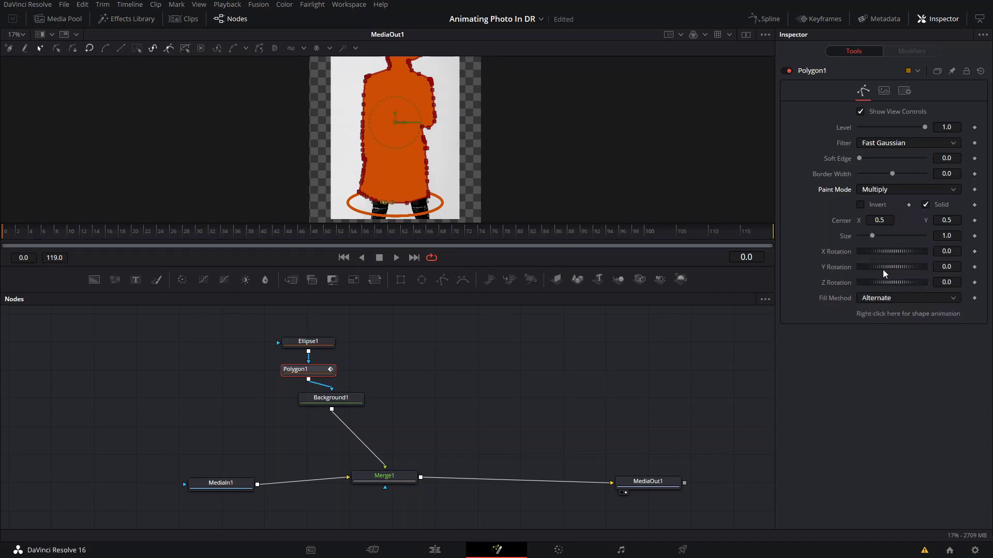
pyautogui.click(860, 204)
pyautogui.hotkey('ctrl', 's')
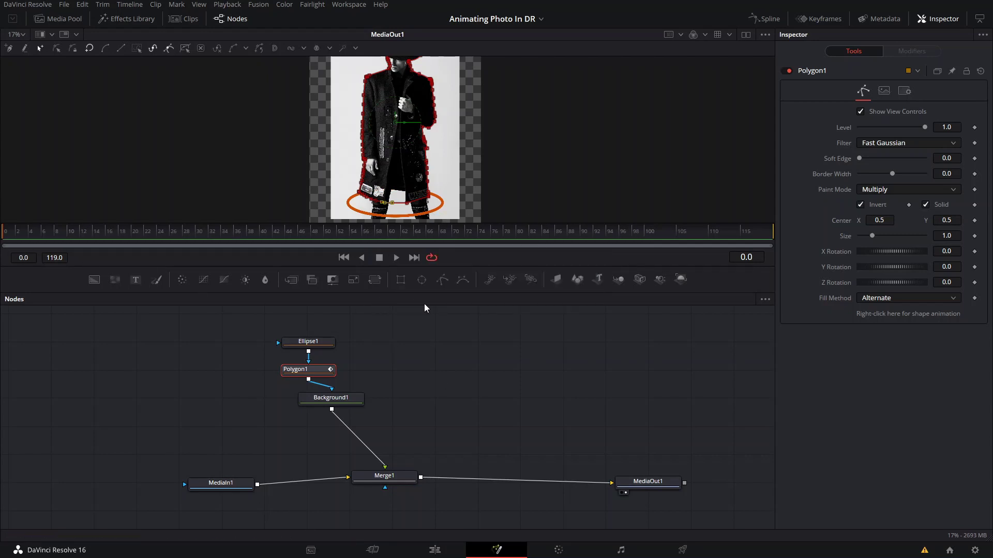
# Step: Spread out the Ellipse1, Polygon1, Background1 and Merge1 nodes in the node graph
pyautogui.scroll(2, 423, 202)
pyautogui.moveTo(427, 205); pyautogui.dragTo(454, 156)
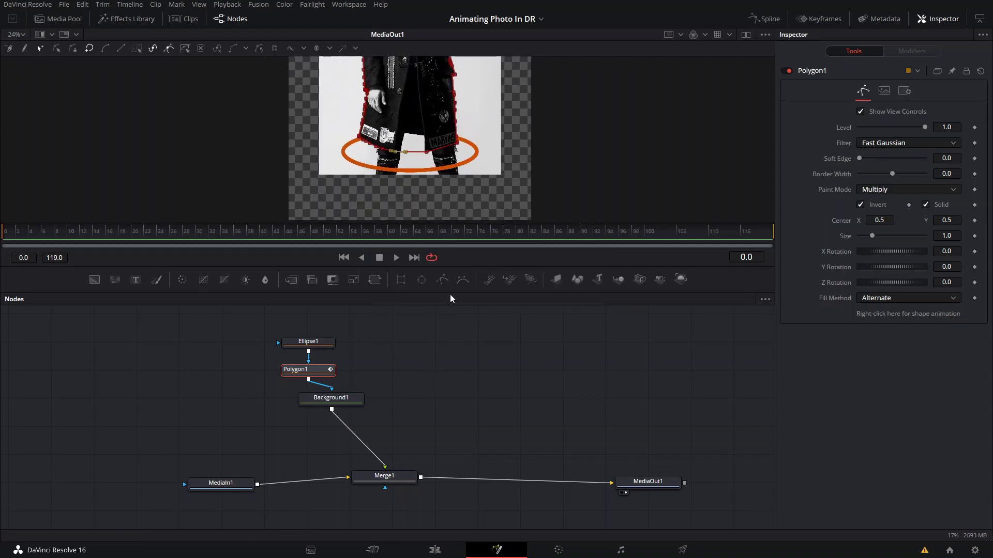
pyautogui.scroll(-3, 445, 184)
pyautogui.moveTo(369, 316); pyautogui.dragTo(259, 321)
# Step: Keyframe Ellipse1's Center at frame 0
pyautogui.click(273, 342)
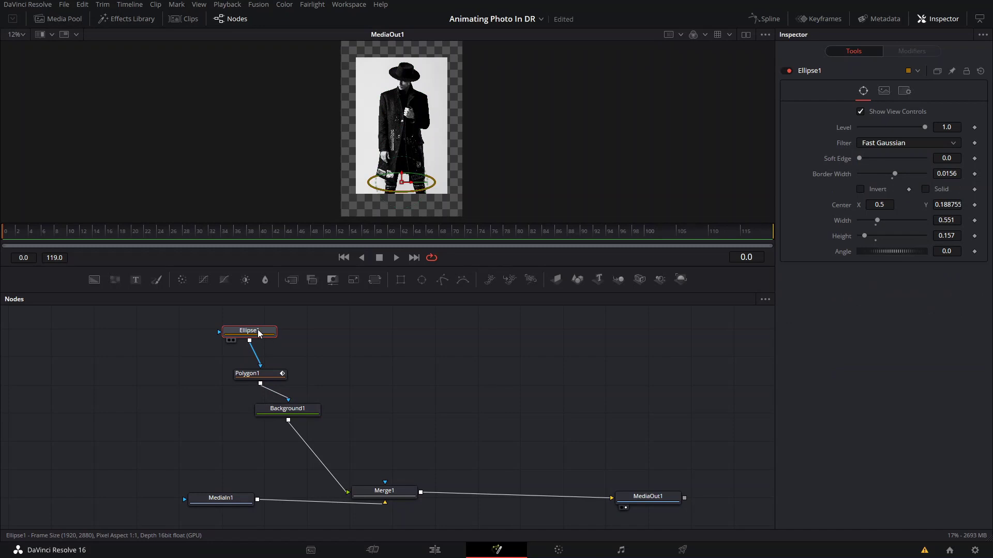
pyautogui.scroll(3, 426, 160)
pyautogui.scroll(-1, 461, 130)
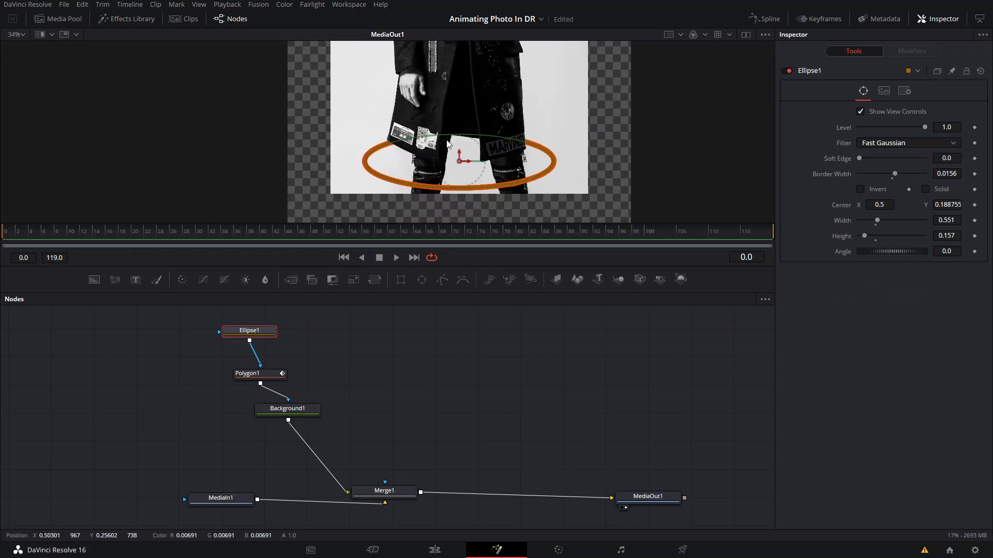
pyautogui.click(974, 205)
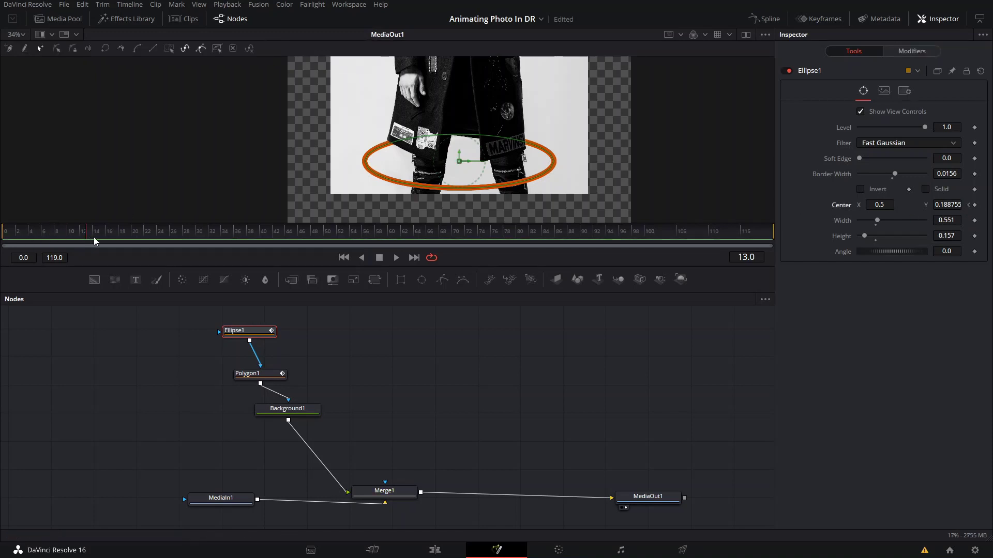
# Step: At frame 15, raise the ellipse to the man's hat, at Center Y about 0.807
pyautogui.scroll(-2, 434, 188)
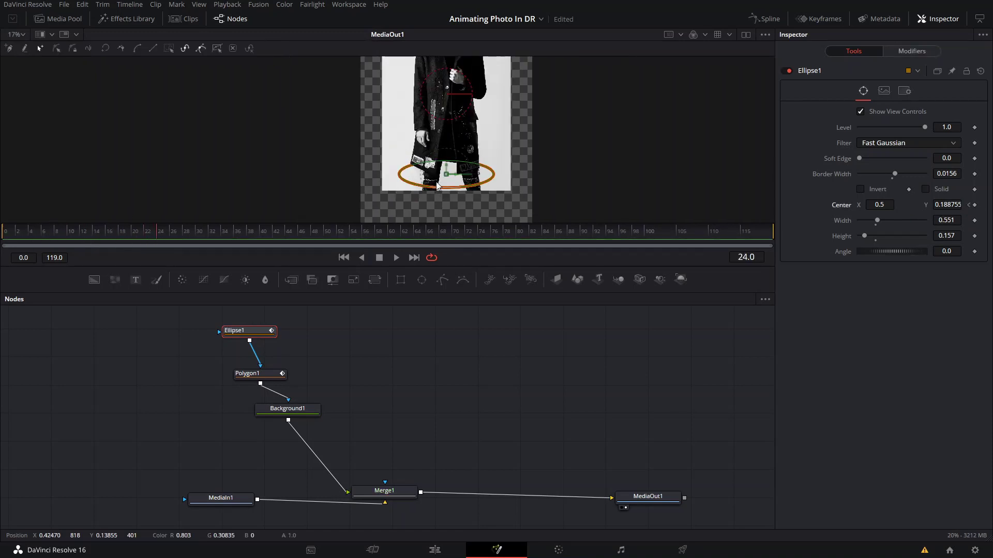
pyautogui.moveTo(103, 232); pyautogui.dragTo(99, 236)
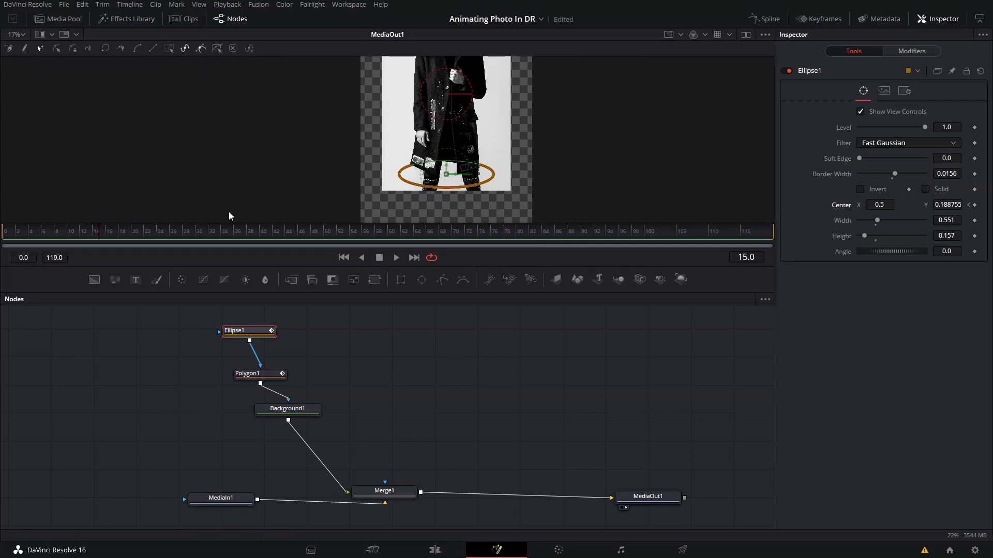
pyautogui.scroll(-3, 450, 171)
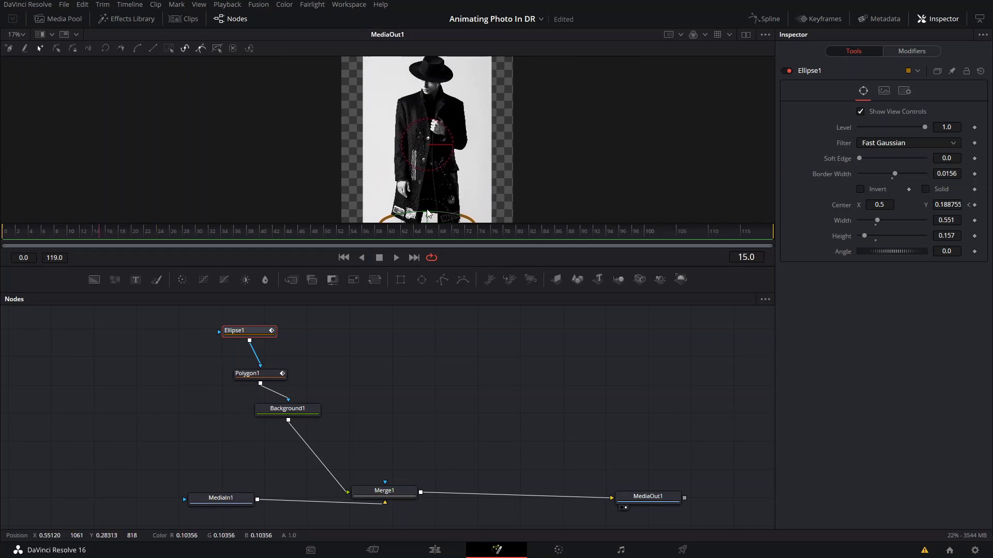
pyautogui.moveTo(429, 214); pyautogui.dragTo(448, 134)
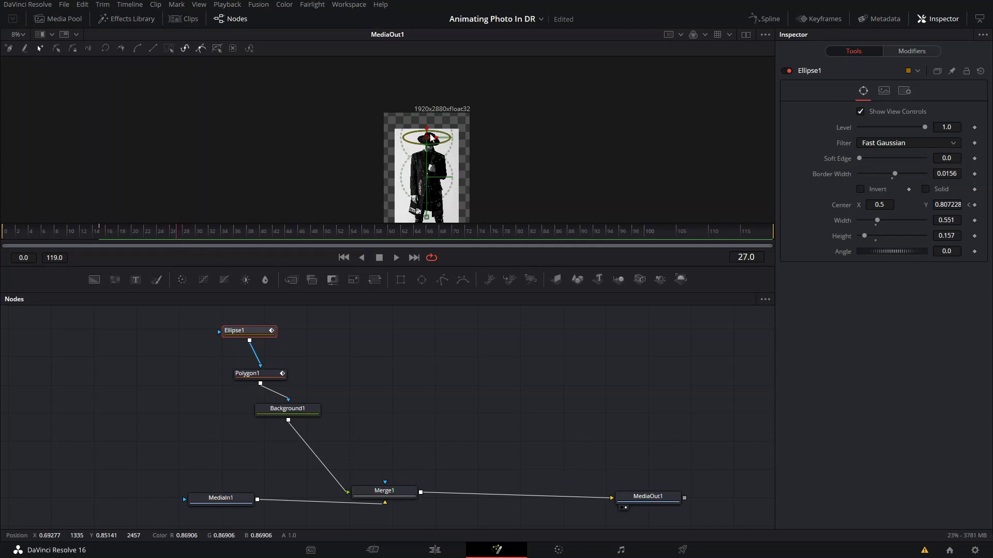
# Step: At frame 27, lower the ellipse back to the man's legs, at Center Y about 0.191
pyautogui.moveTo(428, 133); pyautogui.dragTo(438, 164)
pyautogui.scroll(3, 438, 149)
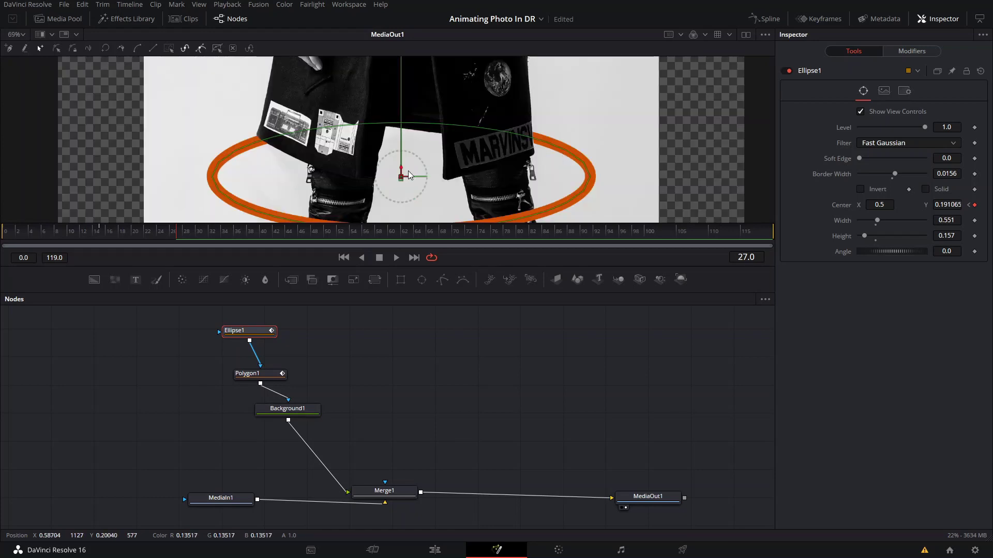
pyautogui.scroll(-4, 408, 171)
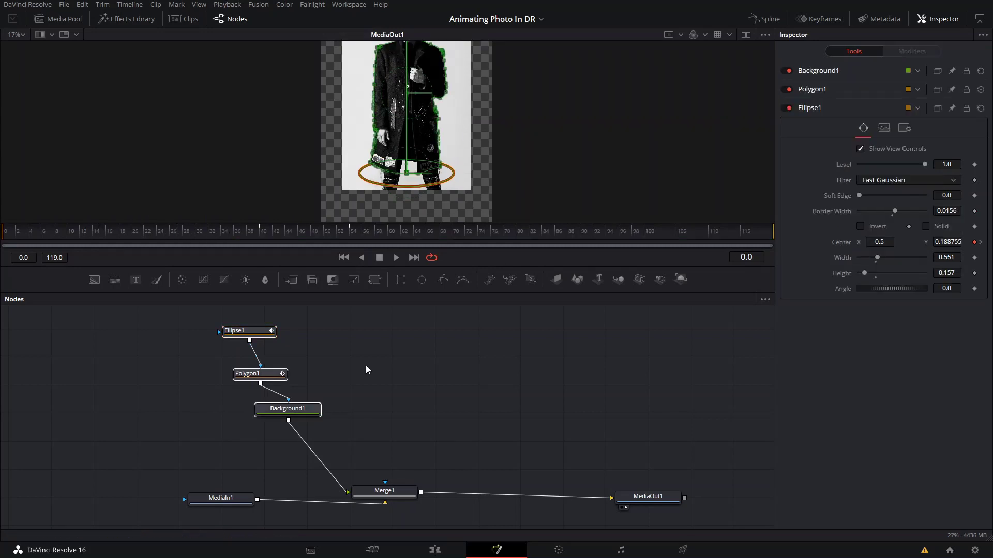
# Step: Paste a copy of the Ellipse1, Polygon1 and Background1 branch and merge its background with Background1
pyautogui.click(365, 365)
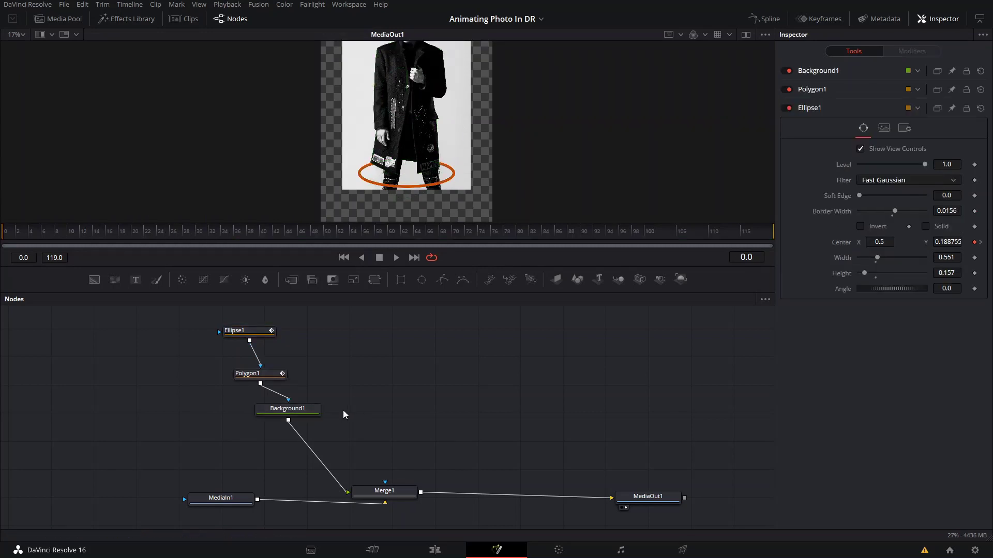
pyautogui.hotkey('ctrl', 'v')
pyautogui.moveTo(408, 439); pyautogui.dragTo(288, 420)
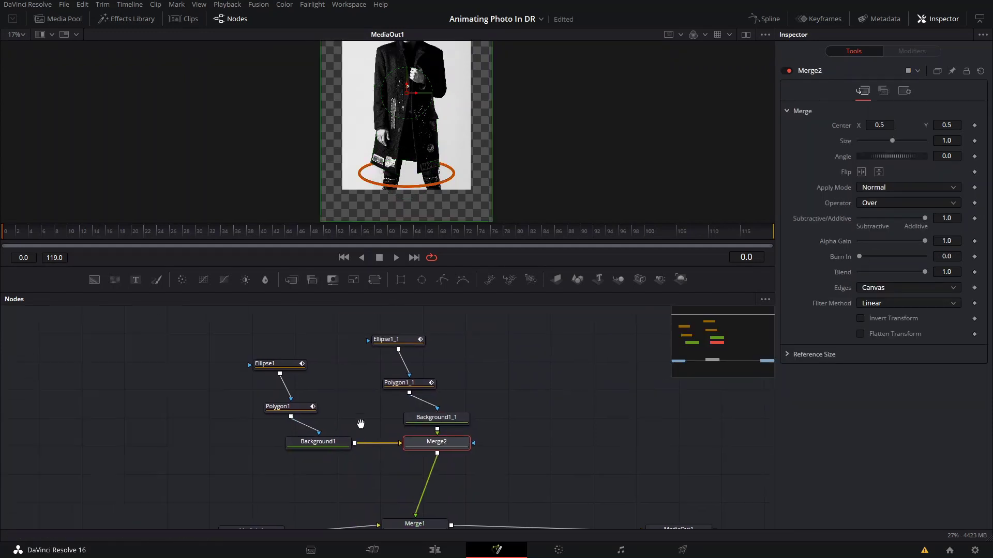
# Step: Arrange the original and copied ring branches side by side above Merge2 in the node graph
pyautogui.moveTo(287, 350); pyautogui.dragTo(325, 395)
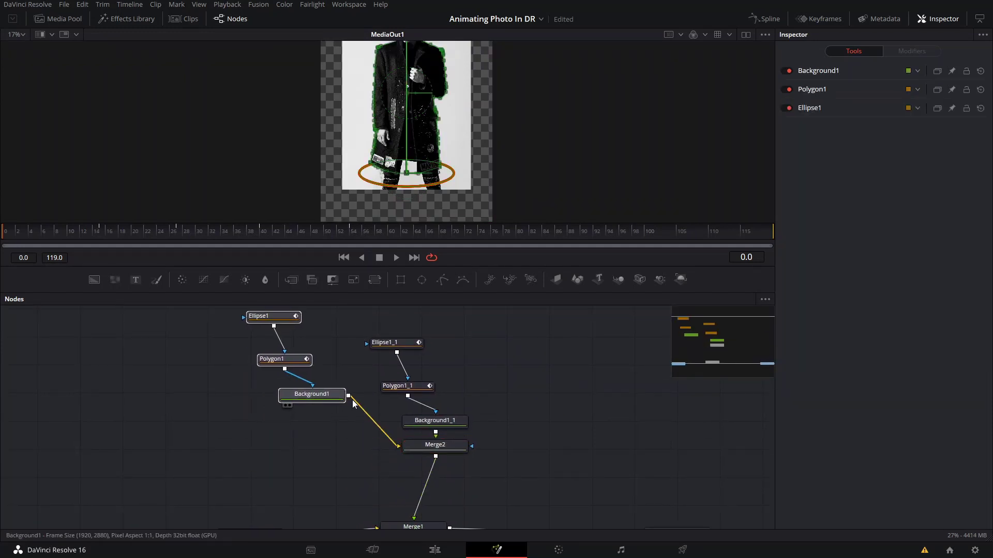
pyautogui.moveTo(419, 450); pyautogui.dragTo(355, 461)
pyautogui.click(430, 423)
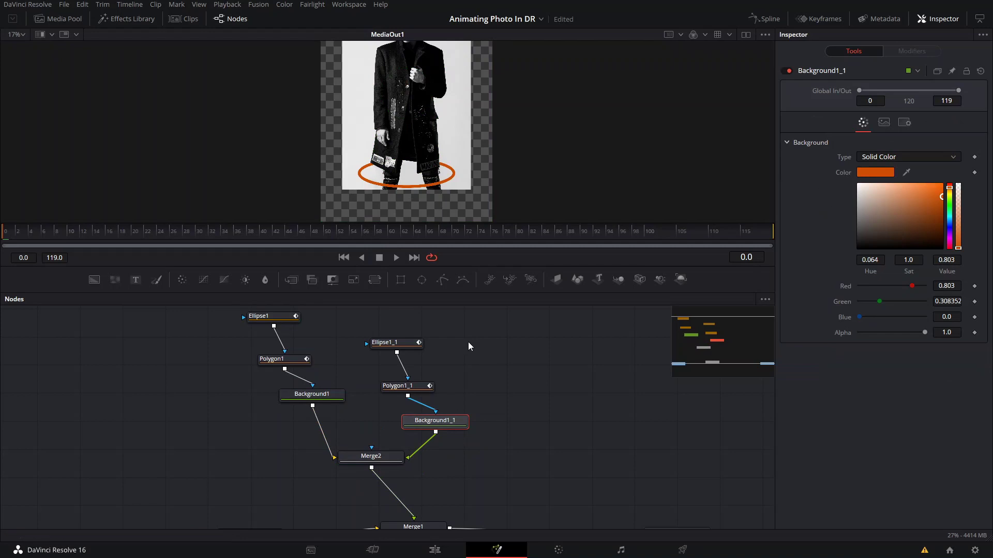
pyautogui.moveTo(437, 339); pyautogui.dragTo(408, 384)
pyautogui.click(401, 348)
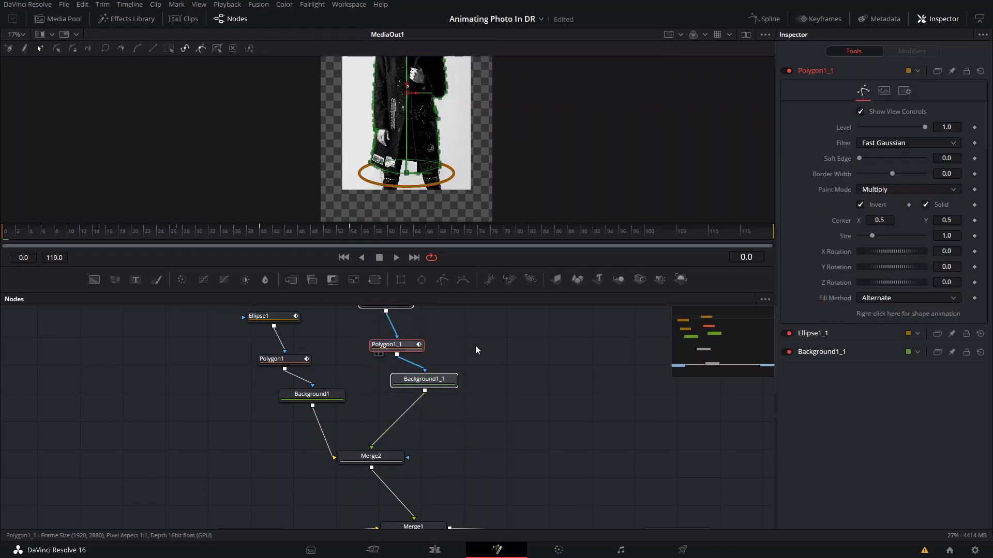
pyautogui.moveTo(475, 345); pyautogui.dragTo(547, 377)
pyautogui.moveTo(463, 379); pyautogui.dragTo(438, 381)
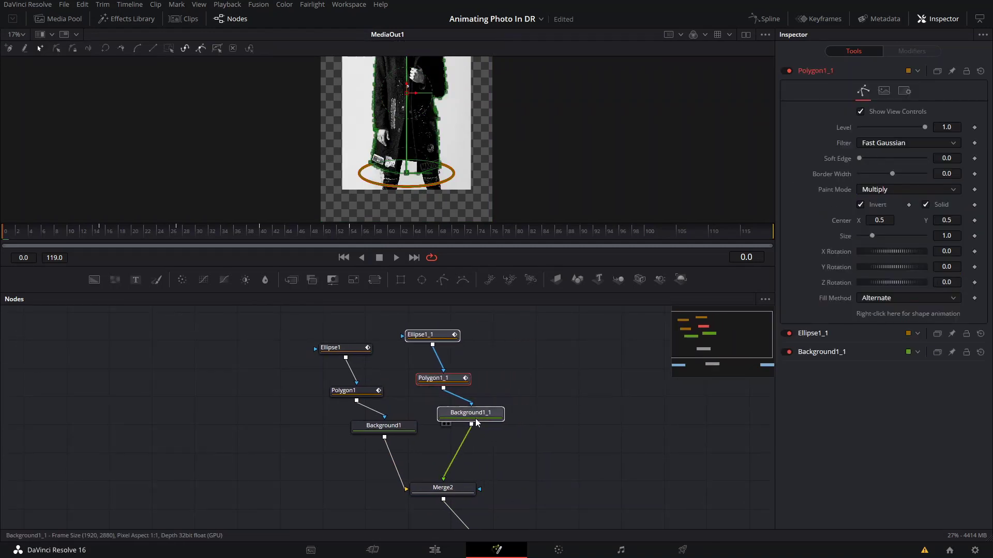
# Step: Delete the Polygon1_1 mask from the copied ring branch
pyautogui.click(466, 412)
pyautogui.click(507, 402)
pyautogui.click(439, 378)
pyautogui.press('Delete')
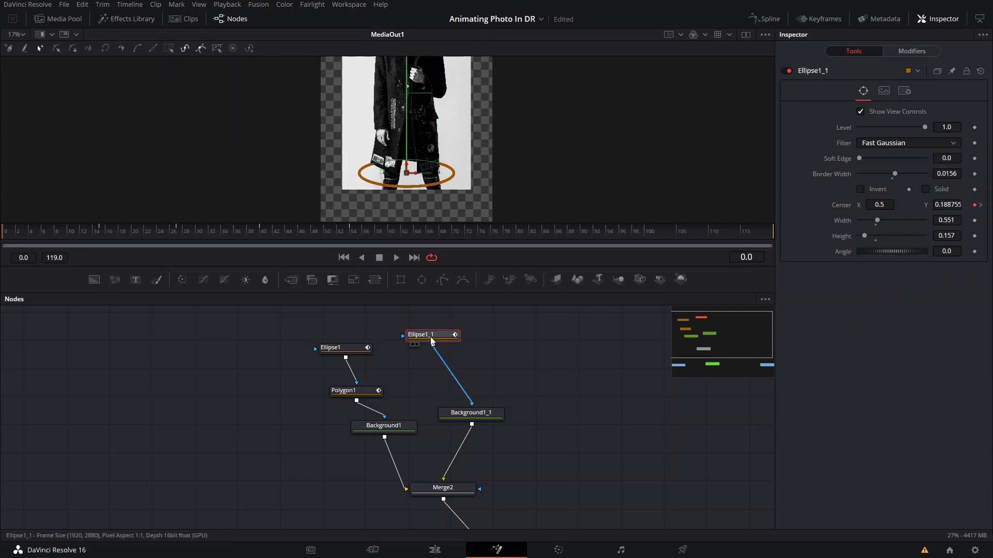
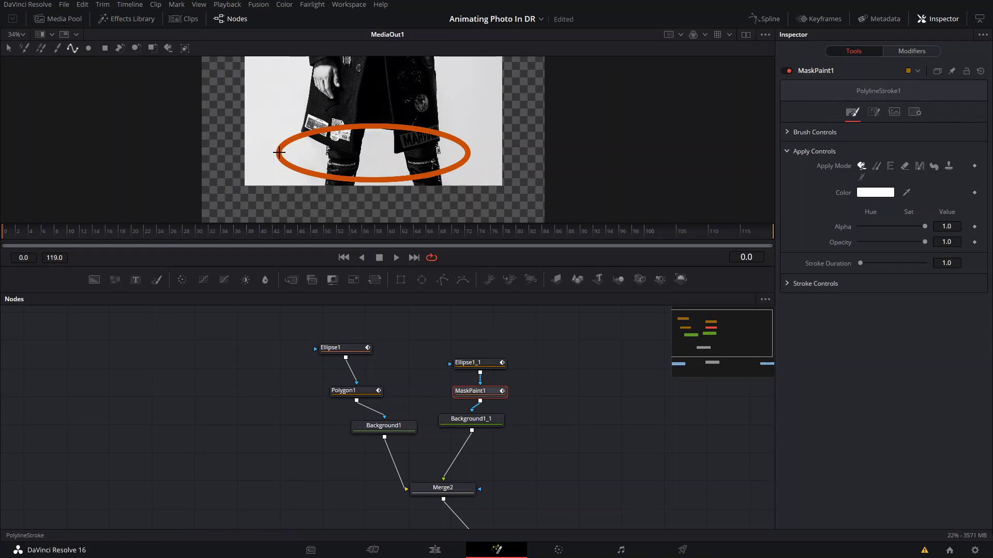
# Step: With the PolylineStroke tool active, move the playhead to frame 6, where the ring circles the man's coat
pyautogui.click(279, 153)
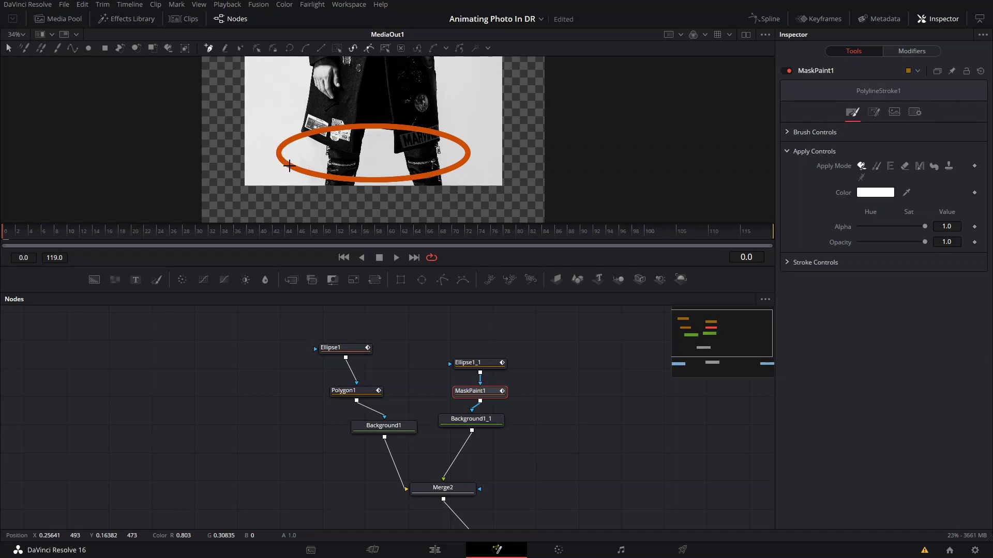
pyautogui.scroll(6, 274, 167)
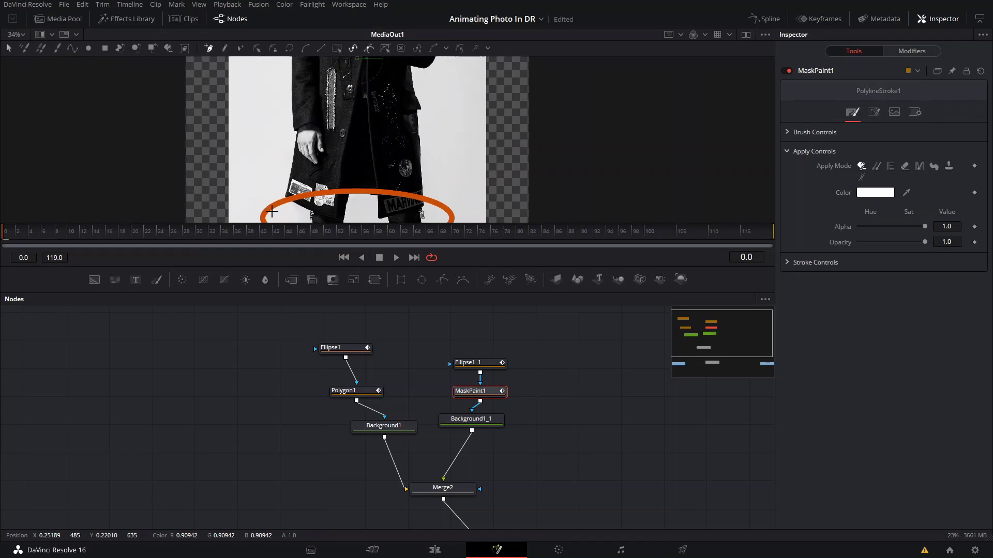
pyautogui.scroll(-4, 371, 133)
pyautogui.scroll(3, 370, 135)
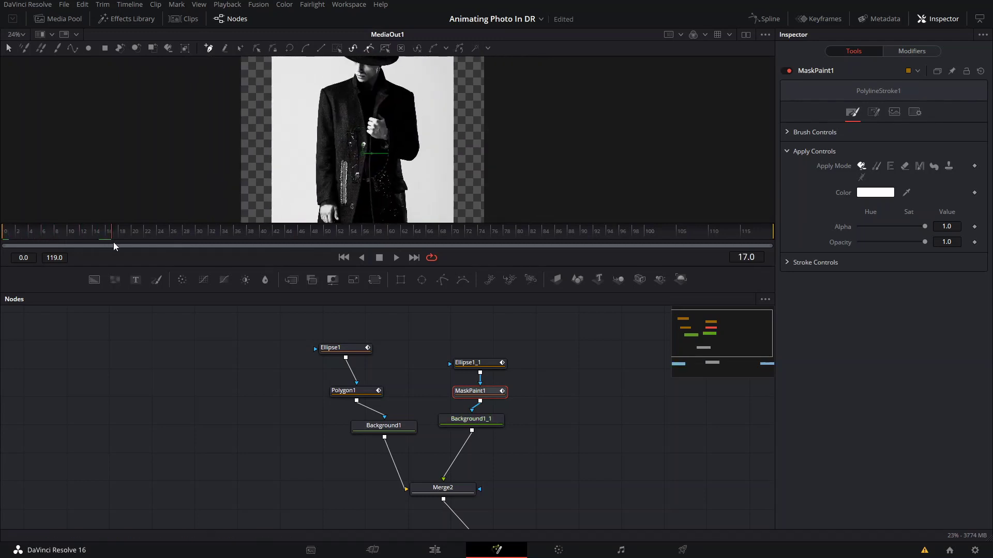
pyautogui.click(147, 234)
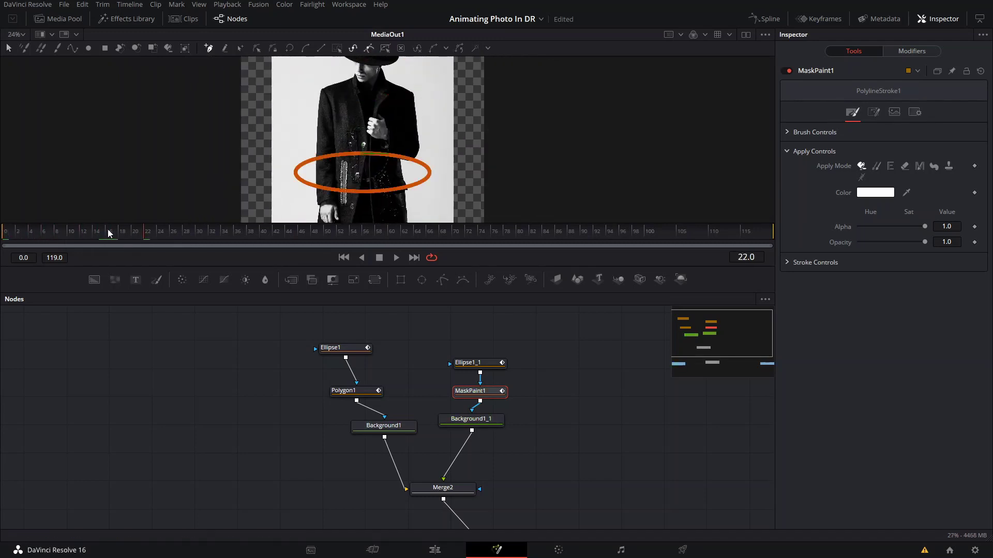
pyautogui.click(70, 233)
pyautogui.moveTo(83, 233); pyautogui.dragTo(54, 240)
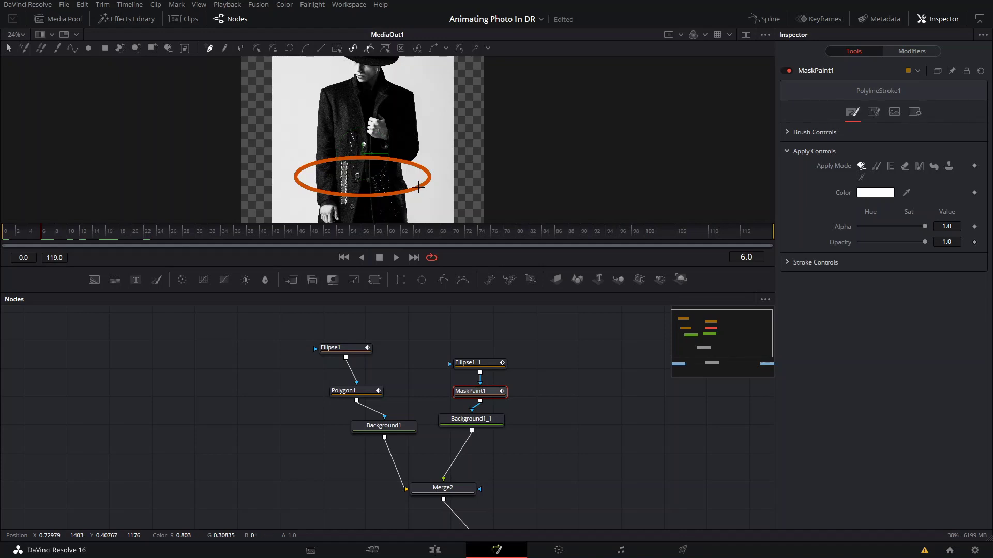
# Step: Draw a polyline stroke in MaskPaint1 along the ring's front edge and bend its curve to follow the ellipse
pyautogui.click(308, 187)
pyautogui.click(344, 190)
pyautogui.moveTo(341, 194); pyautogui.dragTo(365, 205)
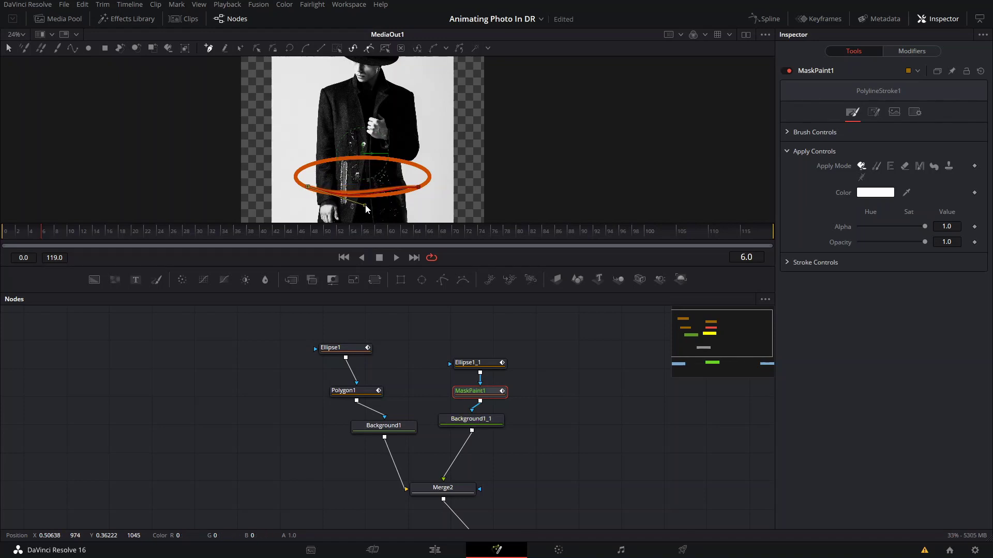
pyautogui.click(419, 188)
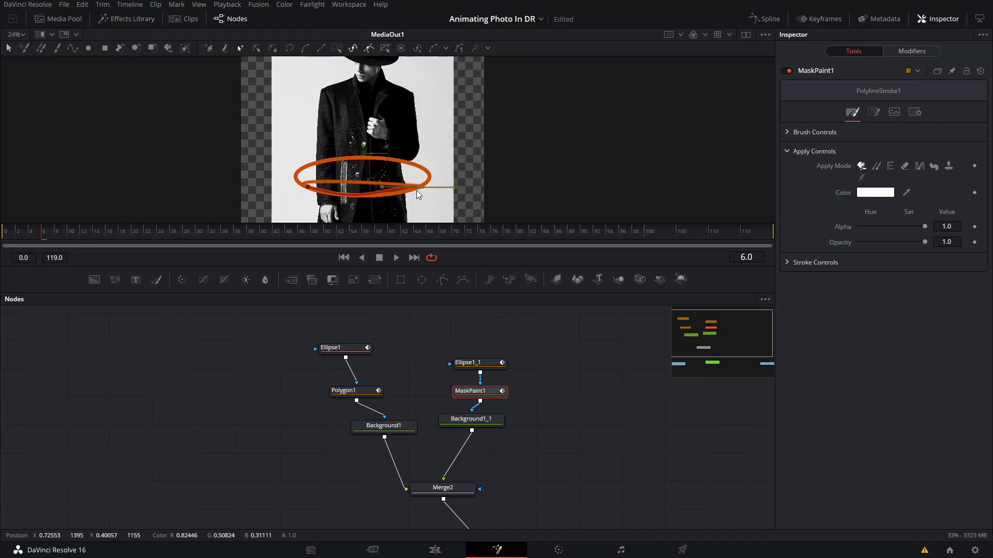
pyautogui.scroll(5, 412, 191)
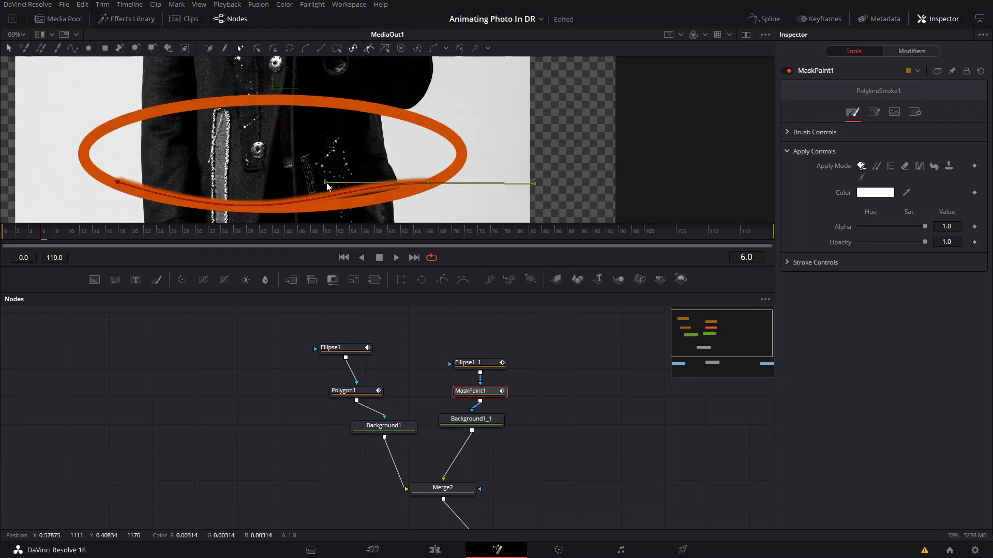
pyautogui.moveTo(327, 182); pyautogui.dragTo(393, 197)
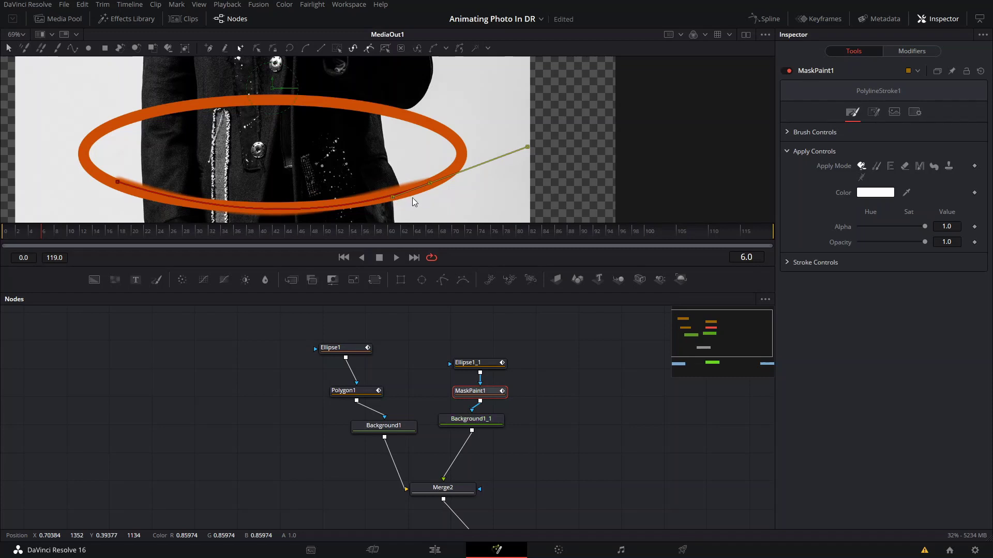
pyautogui.moveTo(118, 183); pyautogui.dragTo(113, 185)
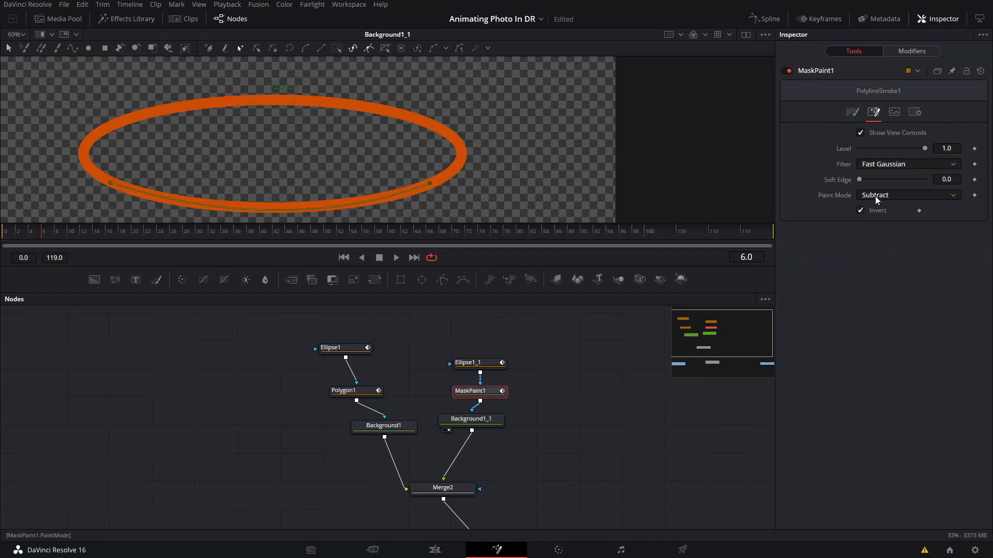
# Step: Set the Paint Mode to Multiply on MaskPaint1 and Ellipse1_1, placing MaskPaint1 ahead of Ellipse1_1 in the branch
pyautogui.click(875, 198)
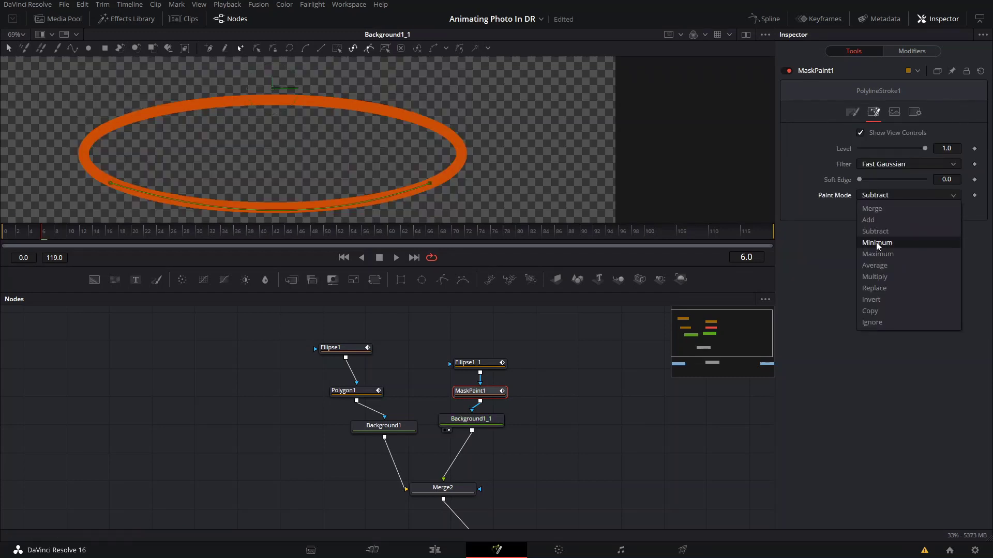
pyautogui.click(873, 277)
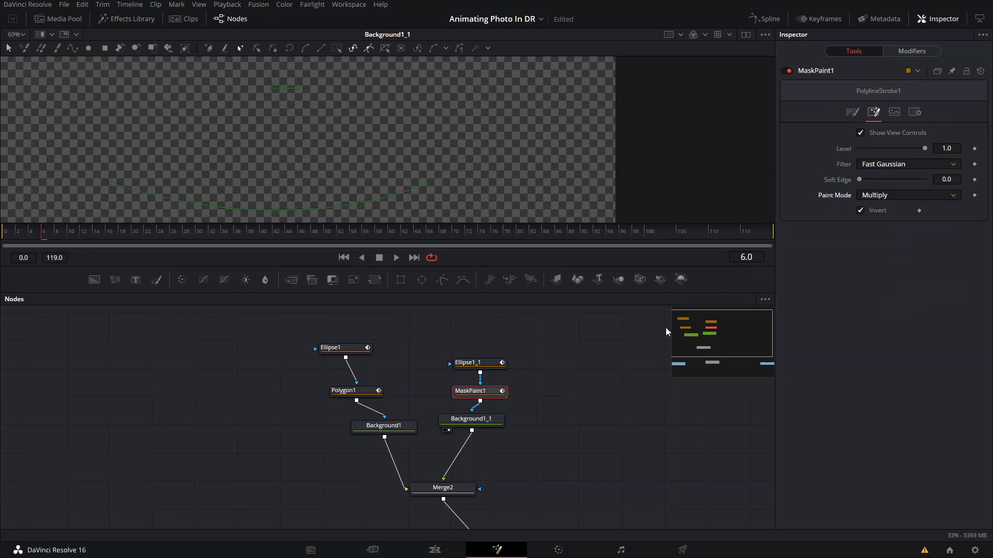
pyautogui.moveTo(486, 391)
pyautogui.mouseDown()
pyautogui.moveTo(489, 337)
pyautogui.moveTo(481, 340)
pyautogui.moveTo(486, 373)
pyautogui.mouseUp()
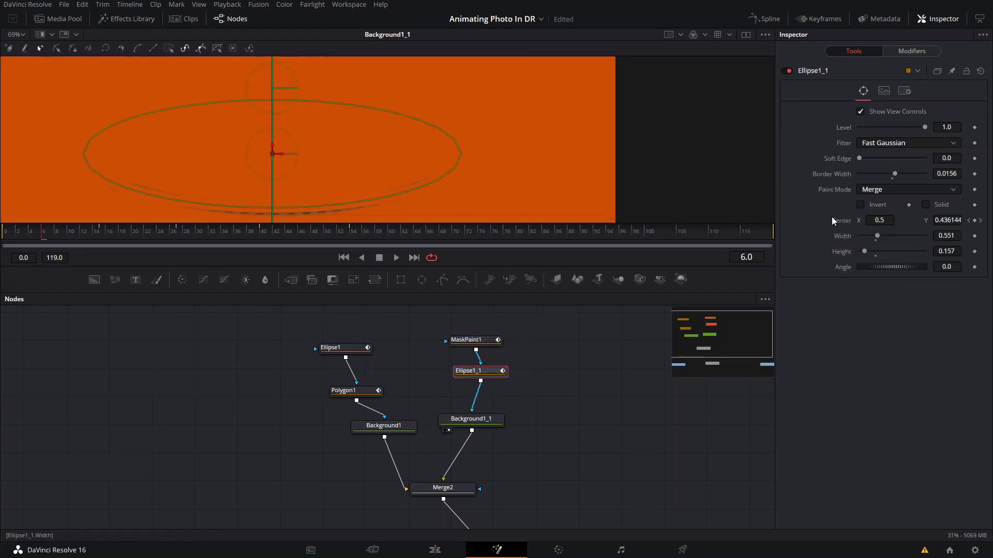
pyautogui.click(879, 190)
pyautogui.click(877, 277)
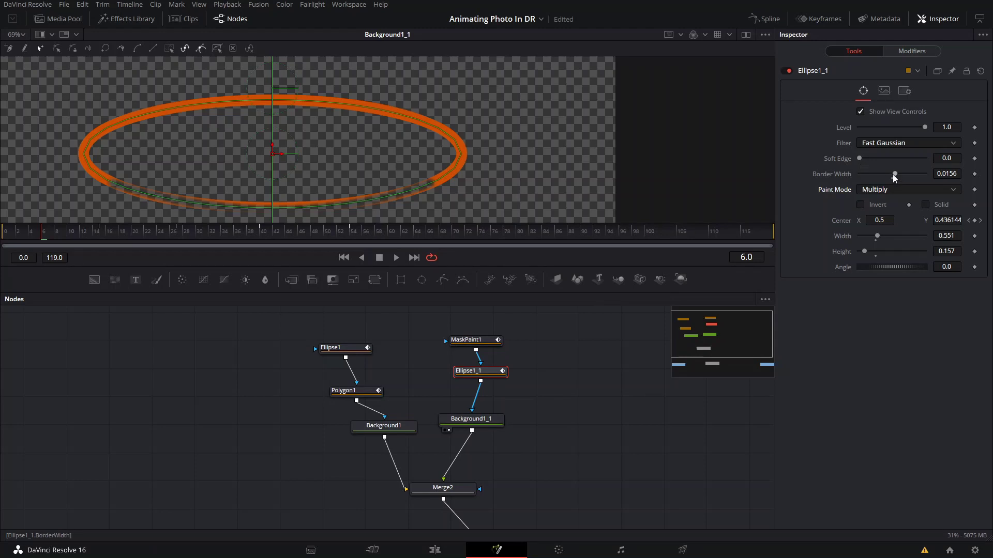
# Step: Try a Border Width of 0.029 on Ellipse1_1 and undo it
pyautogui.moveTo(894, 174); pyautogui.dragTo(896, 175)
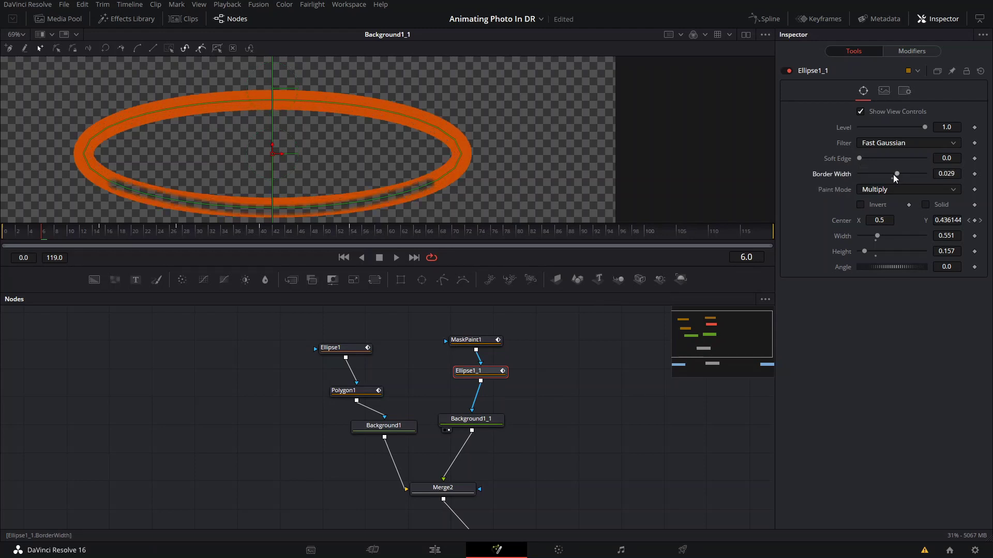
pyautogui.hotkey('ctrl', 'z')
# Step: Turn off Invert on MaskPaint1 and set its brush size to 0.0315
pyautogui.click(489, 340)
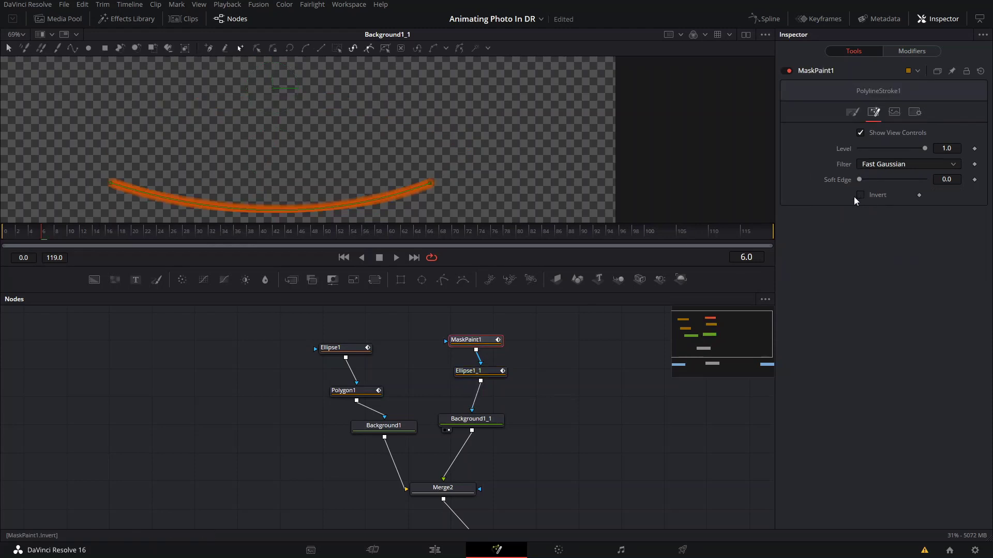
pyautogui.scroll(2, 286, 197)
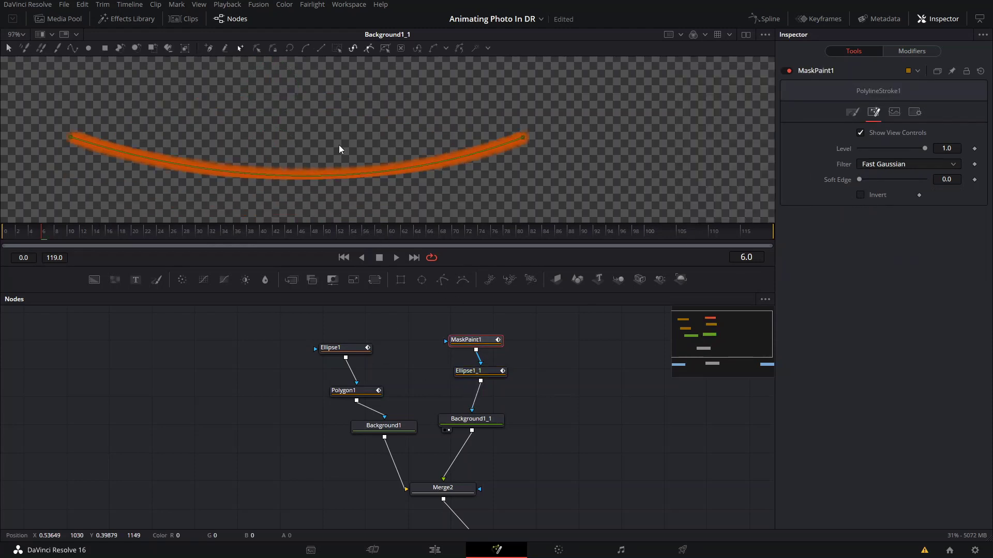
pyautogui.click(856, 114)
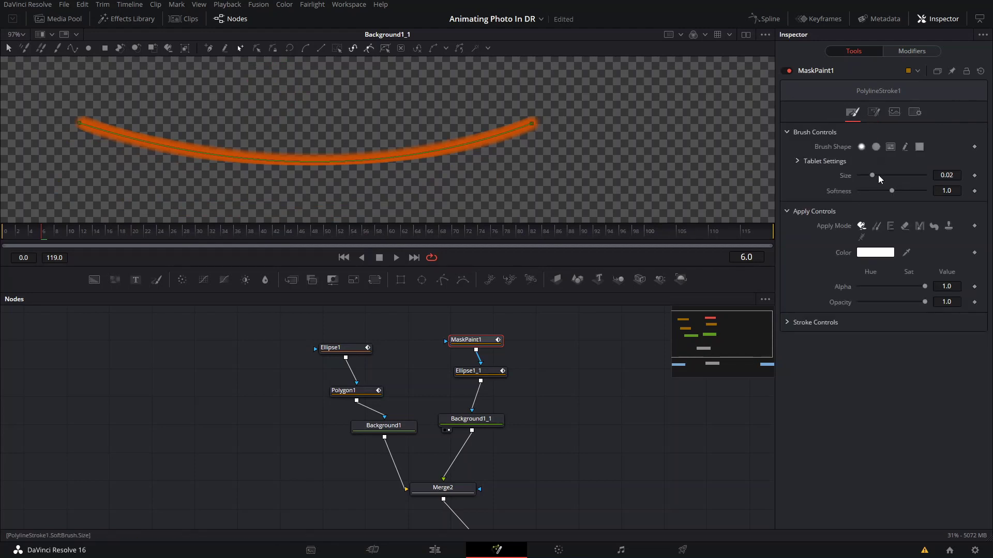
pyautogui.moveTo(873, 176)
pyautogui.mouseDown()
pyautogui.moveTo(907, 176)
pyautogui.moveTo(880, 178)
pyautogui.mouseUp()
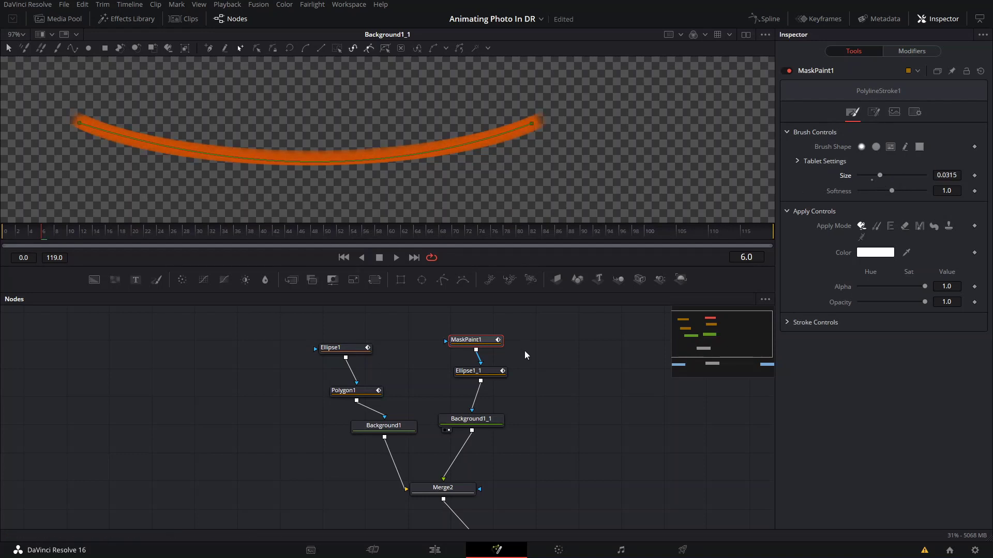
# Step: Display the MediaOut1 composite in the viewer and save the project
pyautogui.click(461, 485)
pyautogui.scroll(-3, 578, 482)
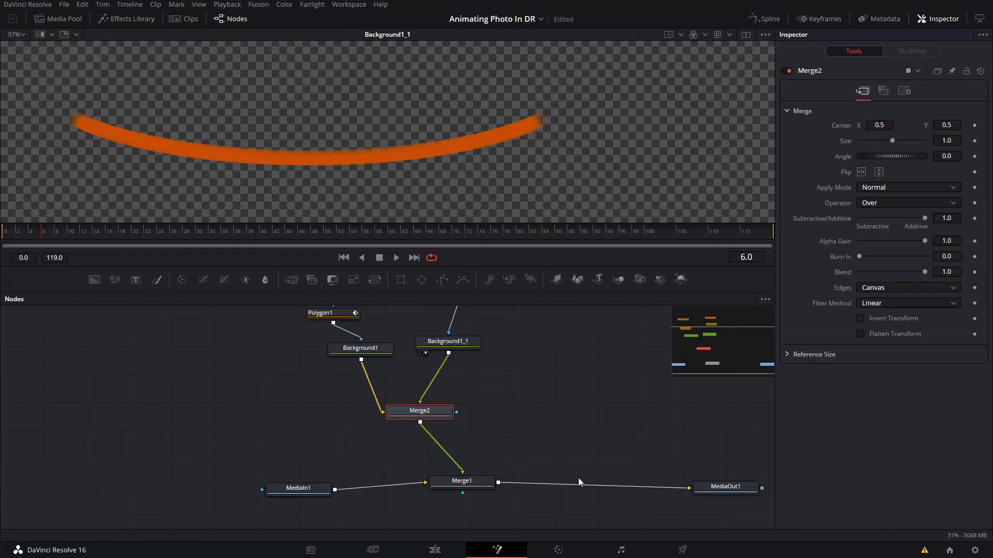
pyautogui.click(716, 494)
pyautogui.press('2')
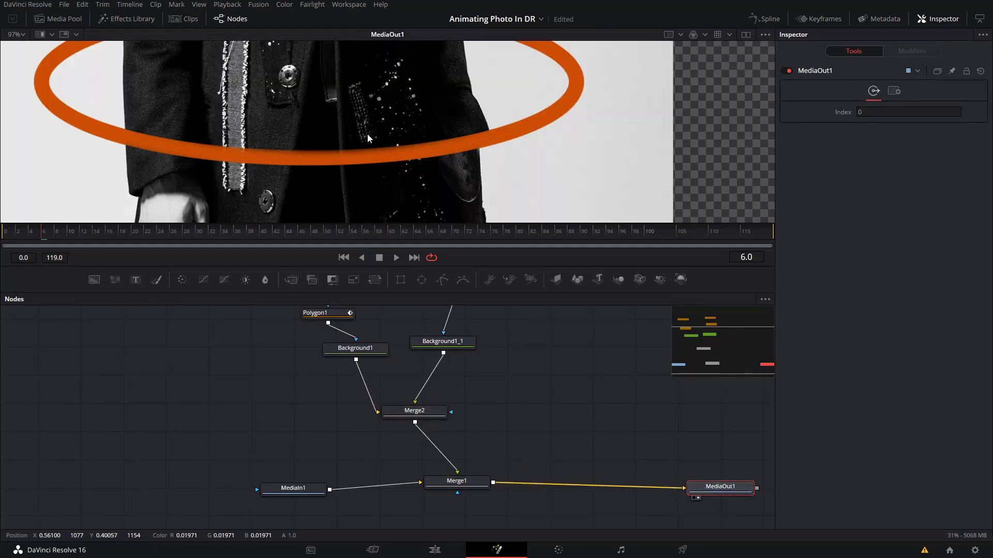
pyautogui.hotkey('ctrl', 'f')
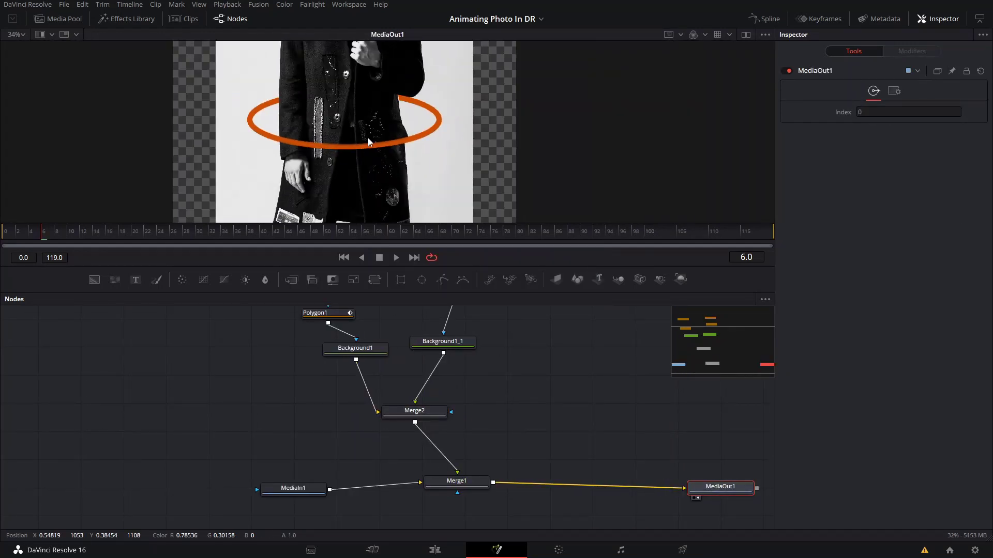
# Step: Adjust the Polygon1 mask corner where the sleeve meets the coat's edge behind the ring, and save the project
pyautogui.scroll(2, 373, 124)
pyautogui.scroll(2, 413, 116)
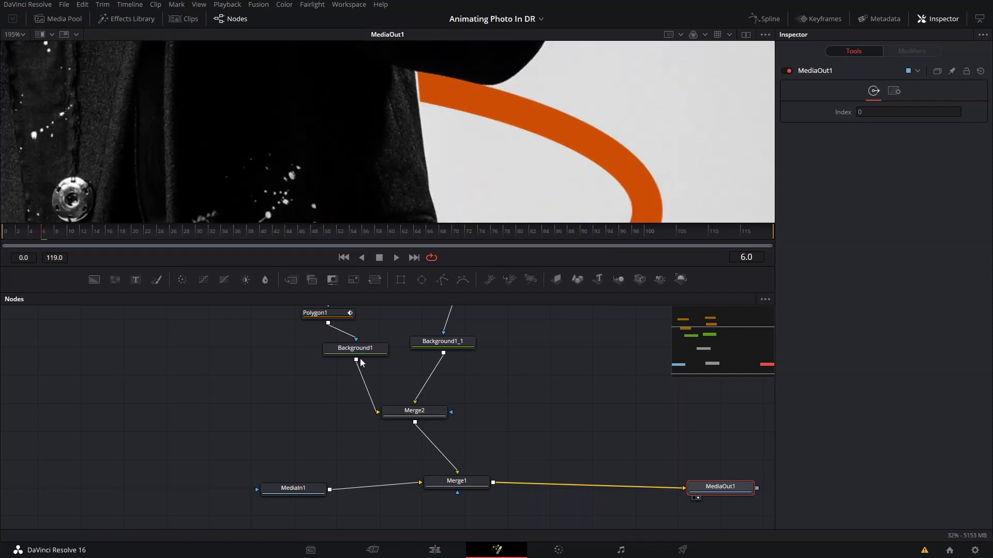
pyautogui.moveTo(451, 356); pyautogui.dragTo(482, 415)
pyautogui.click(361, 373)
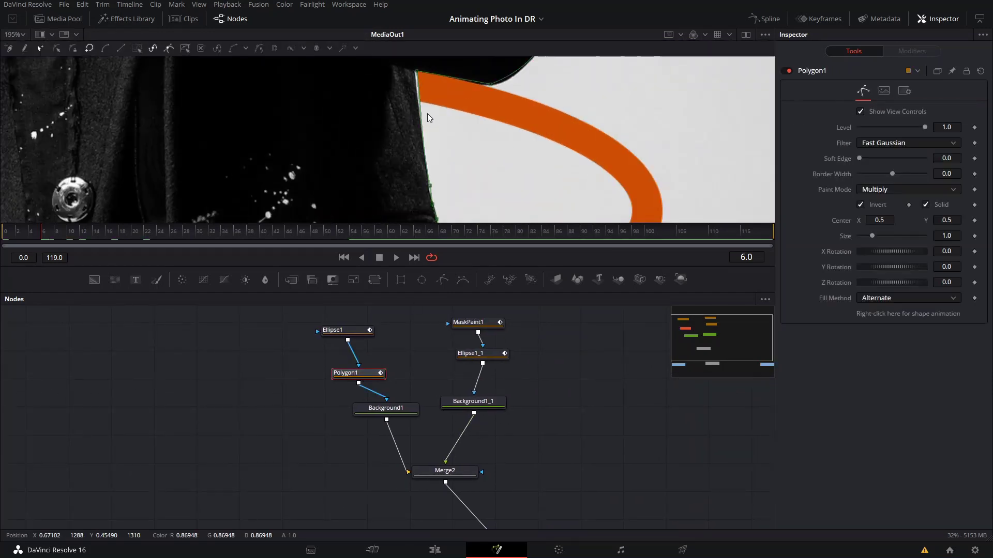
pyautogui.moveTo(427, 114); pyautogui.dragTo(444, 161)
pyautogui.moveTo(433, 119); pyautogui.dragTo(431, 120)
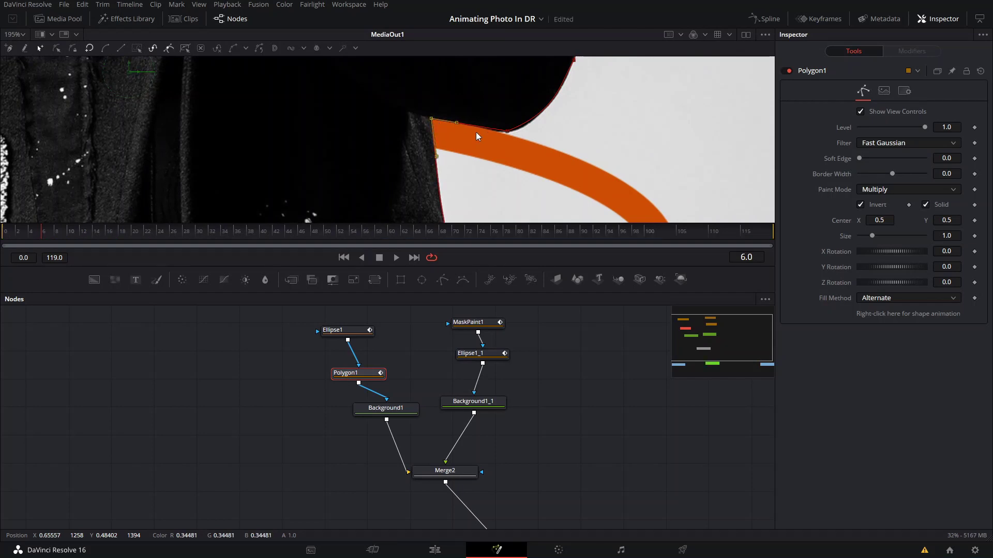
pyautogui.scroll(-5, 476, 137)
pyautogui.hotkey('ctrl', 's')
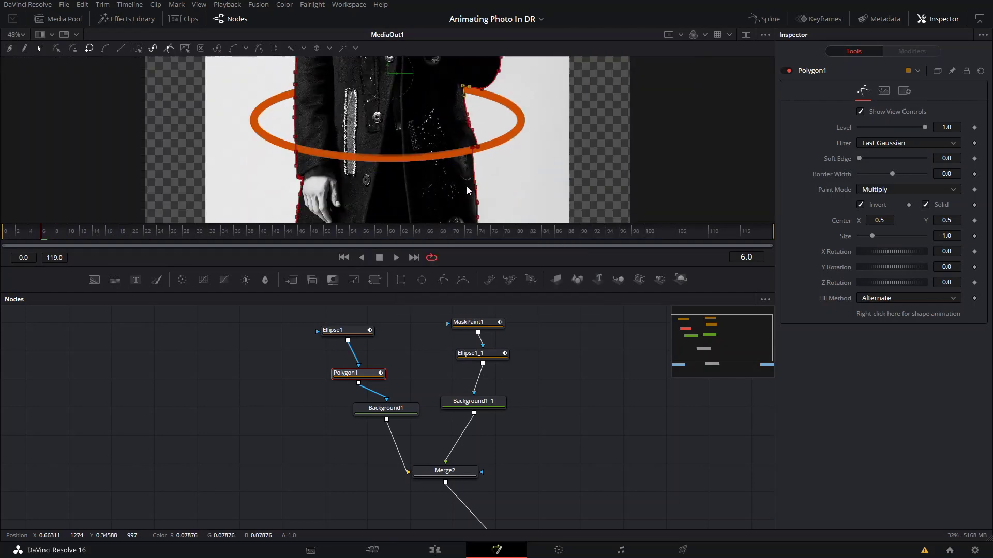
pyautogui.click(589, 375)
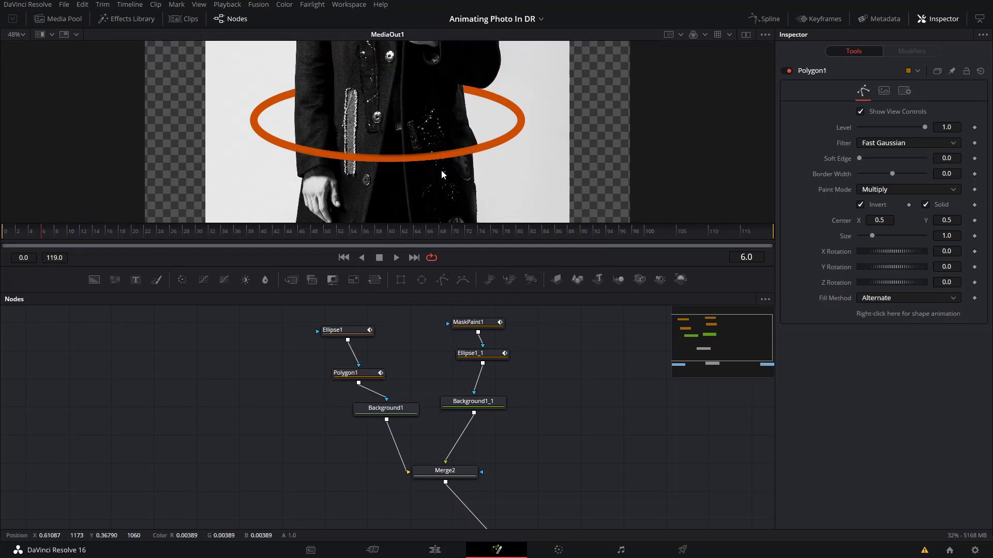
# Step: Add a Glow node after Merge2 and strengthen it, raising the Glow Size to 50
pyautogui.scroll(-3, 441, 171)
pyautogui.click(462, 473)
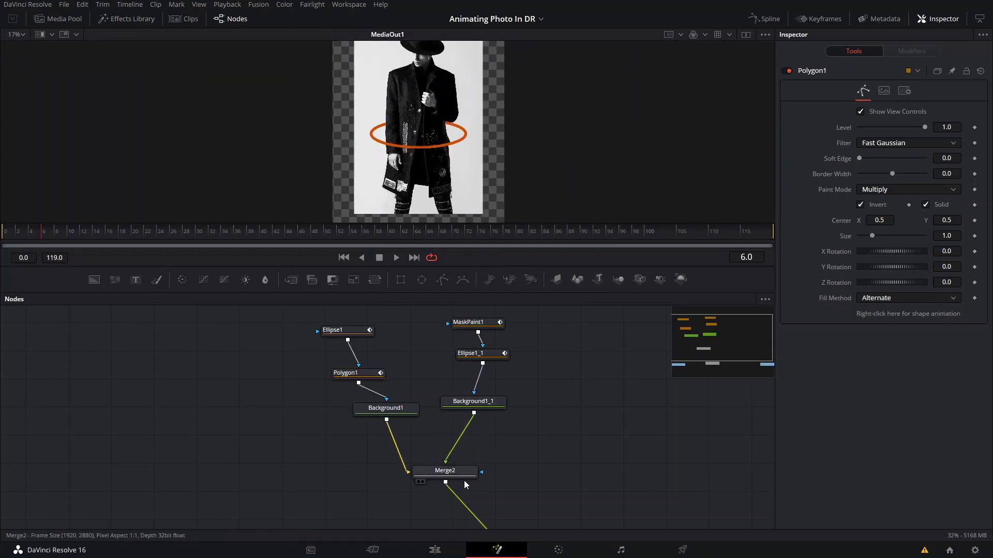
pyautogui.hotkey('shift', 'space')
pyautogui.write('glow')
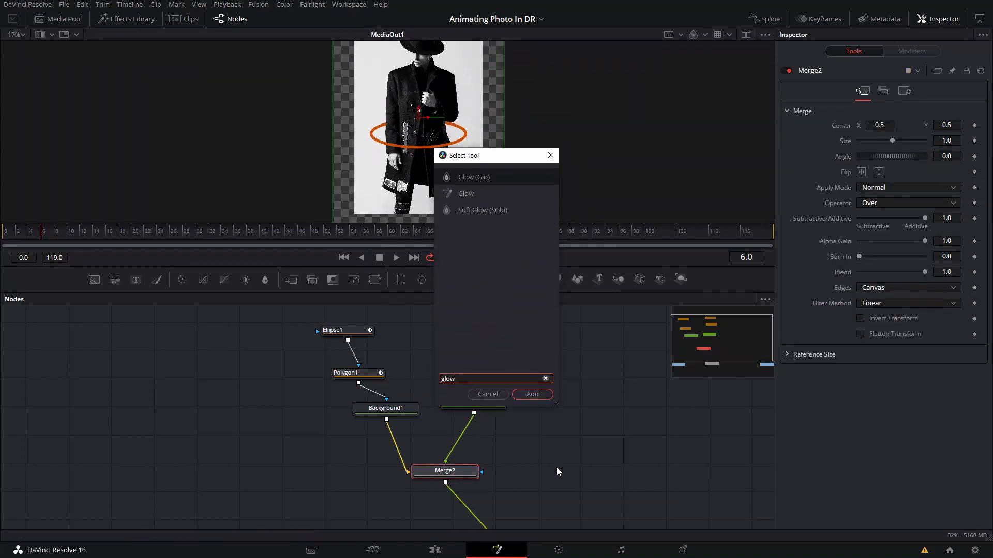
pyautogui.press('Return')
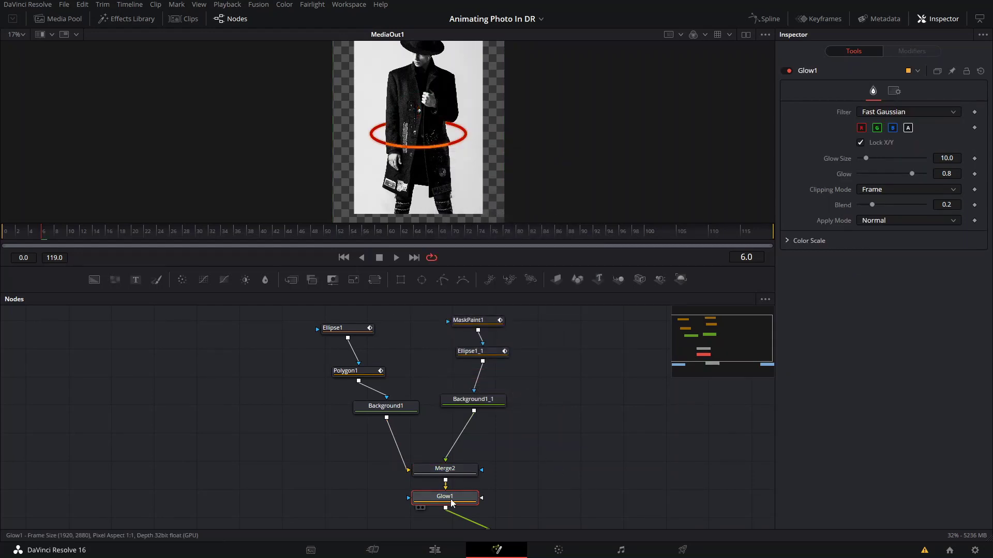
pyautogui.click(895, 158)
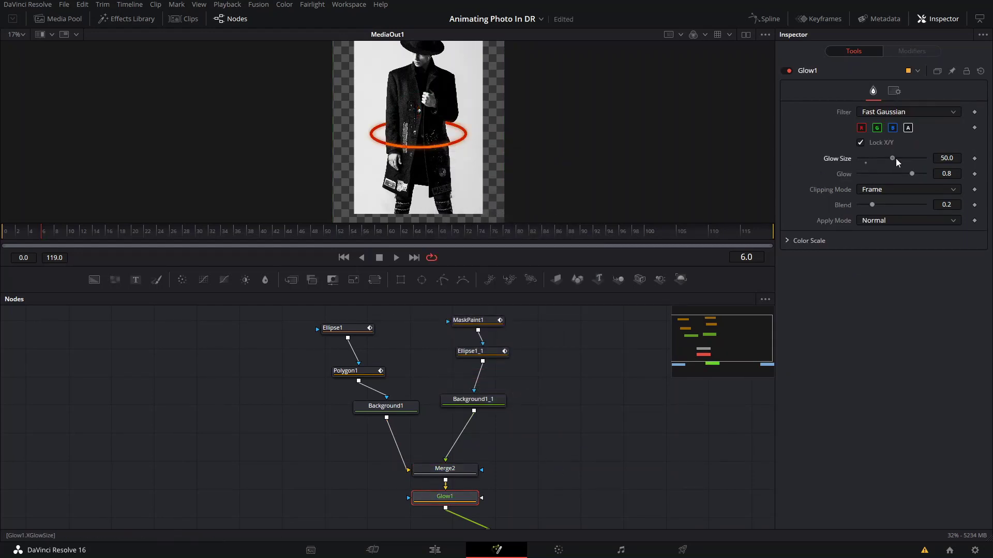
pyautogui.moveTo(900, 160); pyautogui.dragTo(917, 175)
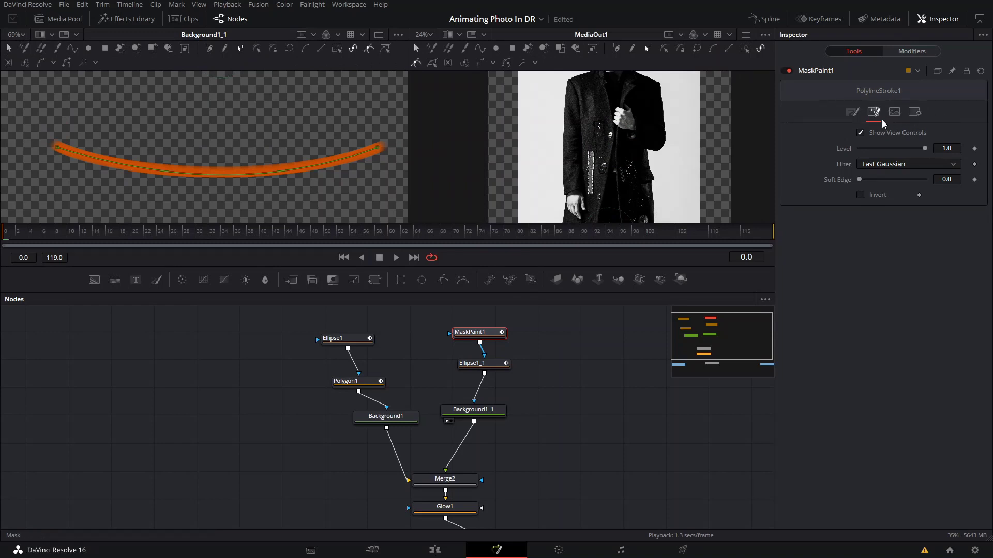
# Step: Keyframe the MaskPaint1 stroke's Center at frame 0 and raise it at frame 12 to about Y 0.75 to follow the ring
pyautogui.click(854, 112)
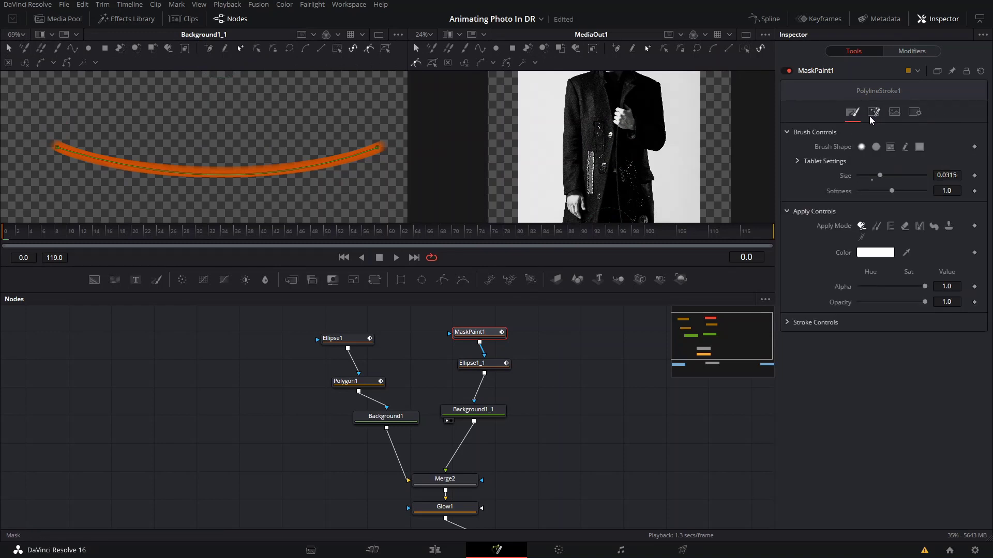
pyautogui.click(874, 115)
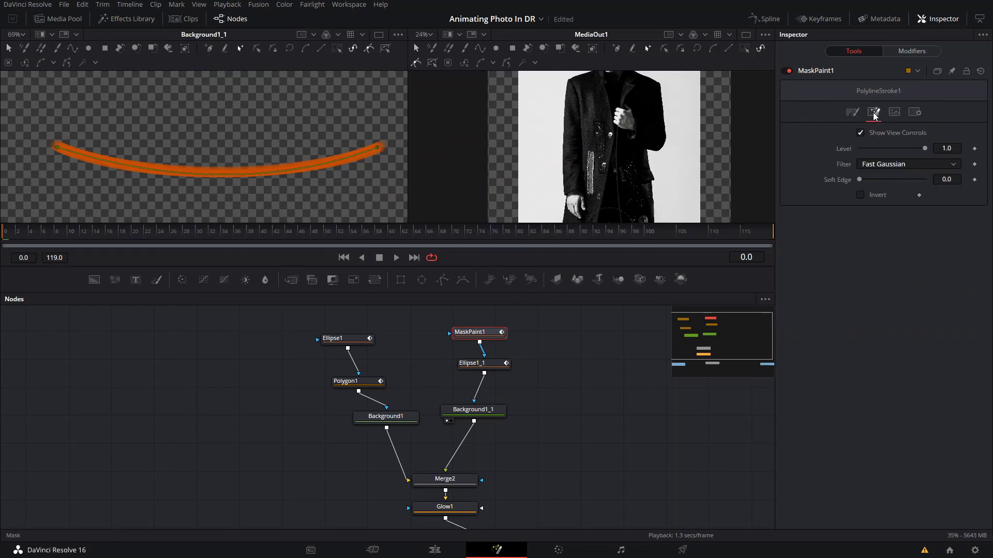
pyautogui.click(854, 112)
pyautogui.click(789, 323)
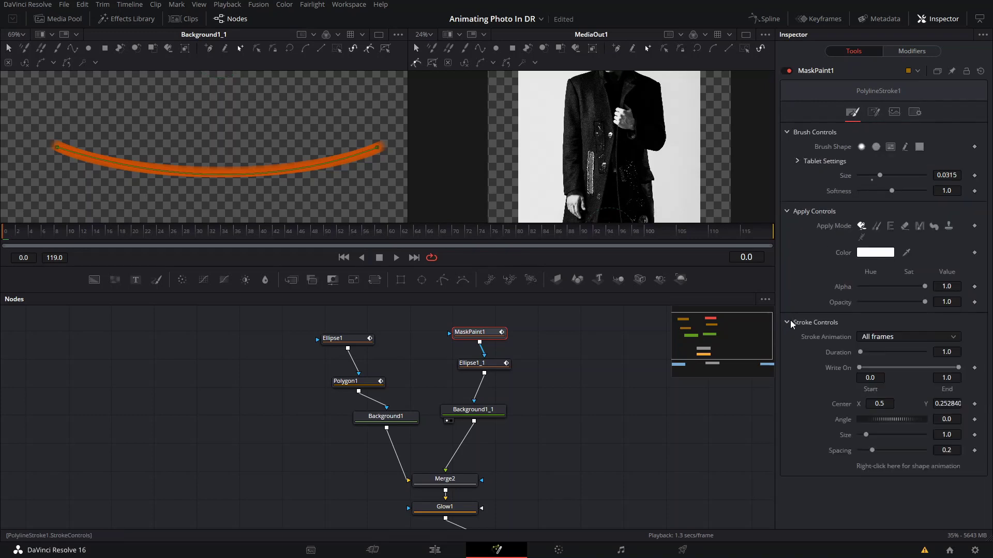
pyautogui.click(974, 404)
pyautogui.click(81, 233)
pyautogui.scroll(-8, 364, 149)
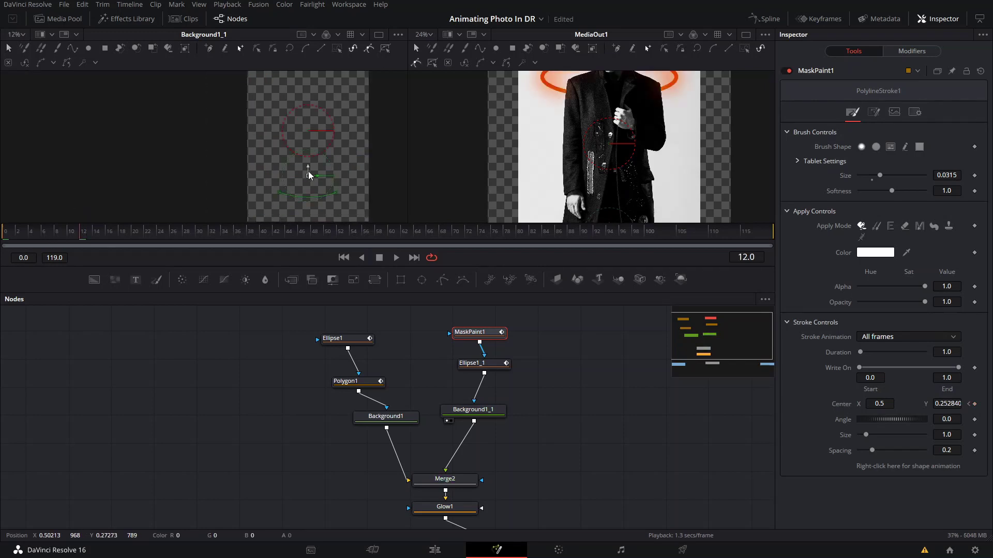
pyautogui.moveTo(308, 168); pyautogui.dragTo(298, 79)
pyautogui.scroll(5, 298, 82)
pyautogui.click(119, 233)
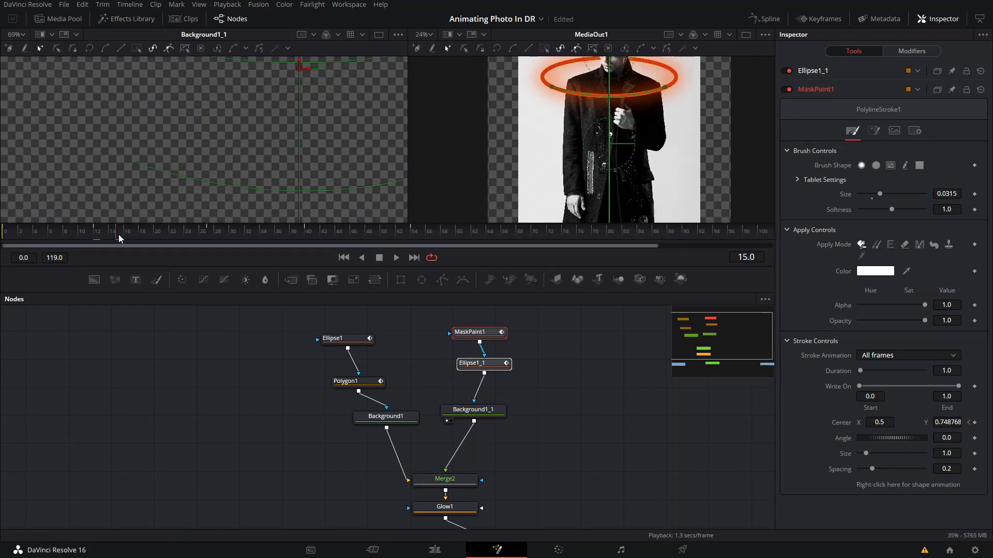
# Step: Move the MaskPaint1 stroke's Center at frame 27 to follow the Ellipse1_1 ring, keeping both nodes selected
pyautogui.click(208, 234)
pyautogui.scroll(-3, 279, 198)
pyautogui.moveTo(279, 159); pyautogui.dragTo(279, 341)
pyautogui.moveTo(291, 207)
pyautogui.mouseDown()
pyautogui.moveTo(262, 111)
pyautogui.moveTo(278, 166)
pyautogui.moveTo(278, 150)
pyautogui.mouseUp()
pyautogui.scroll(3, 255, 96)
pyautogui.scroll(-3, 290, 80)
pyautogui.click(589, 365)
pyautogui.click(479, 333)
pyautogui.keyDown('ctrl'); pyautogui.click(484, 363); pyautogui.keyUp('ctrl')
pyautogui.scroll(2, 265, 214)
# Step: Check the MaskPaint1 stroke's Center against the ring at frames 15, 27 and 40, including its Y value at frame 40
pyautogui.click(119, 234)
pyautogui.click(852, 130)
pyautogui.click(306, 233)
pyautogui.doubleClick(947, 423)
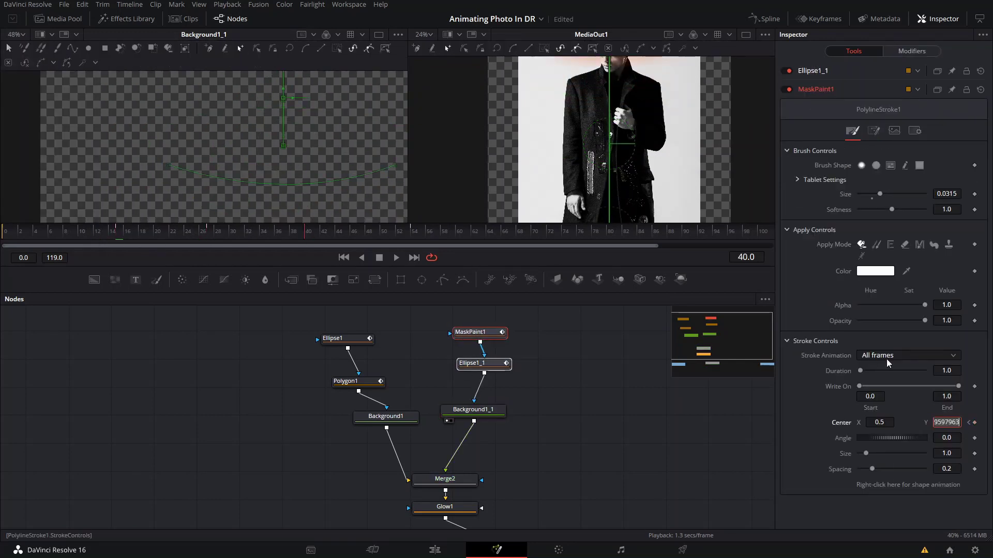
pyautogui.click(207, 234)
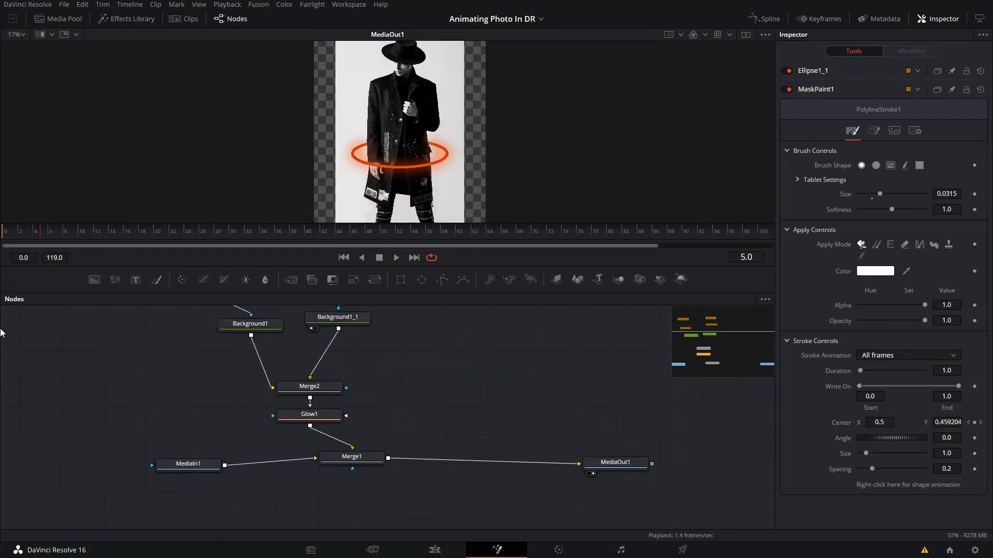
# Step: Show only the MediaOut1 viewer and play the ring animation from frame 0
pyautogui.click(764, 19)
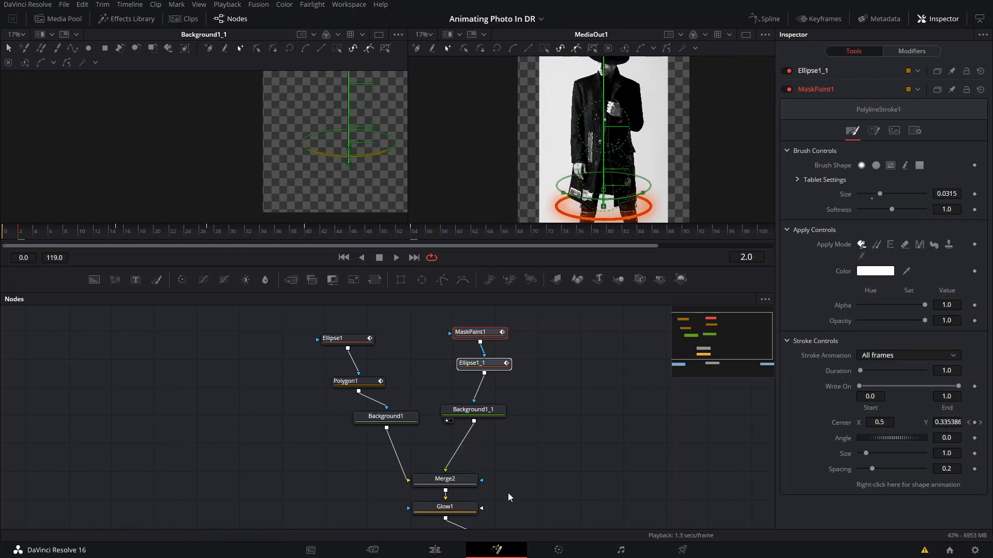
pyautogui.click(744, 36)
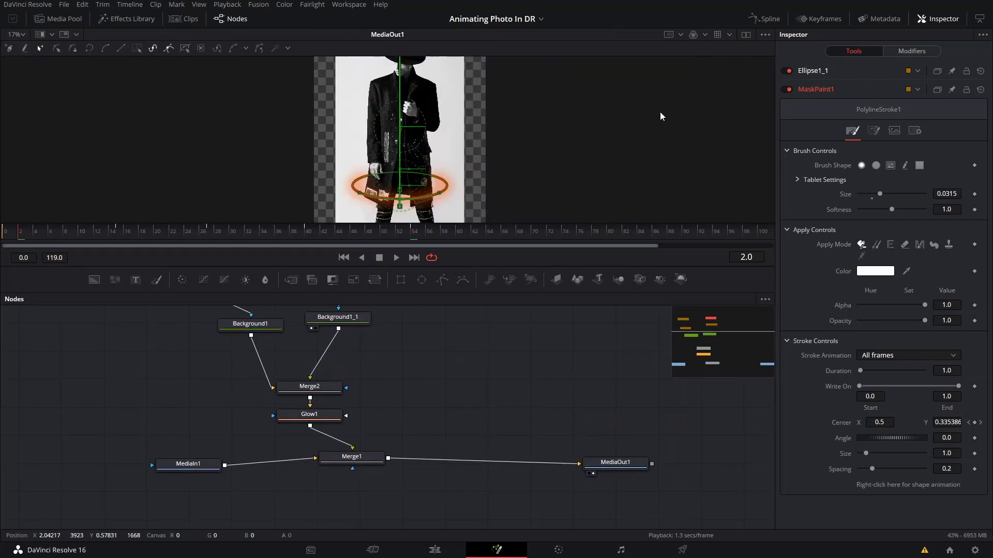
pyautogui.click(3, 233)
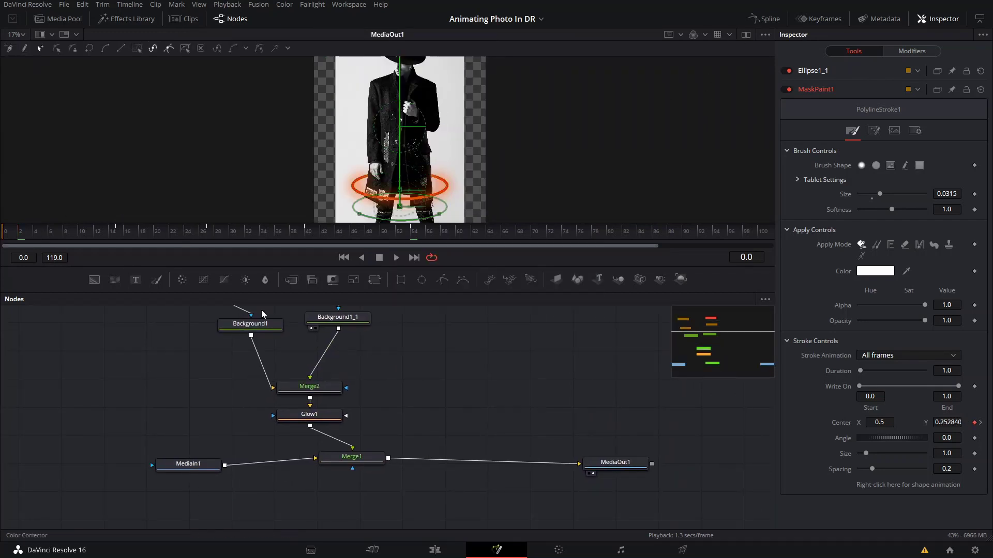
pyautogui.click(417, 370)
pyautogui.press('space')
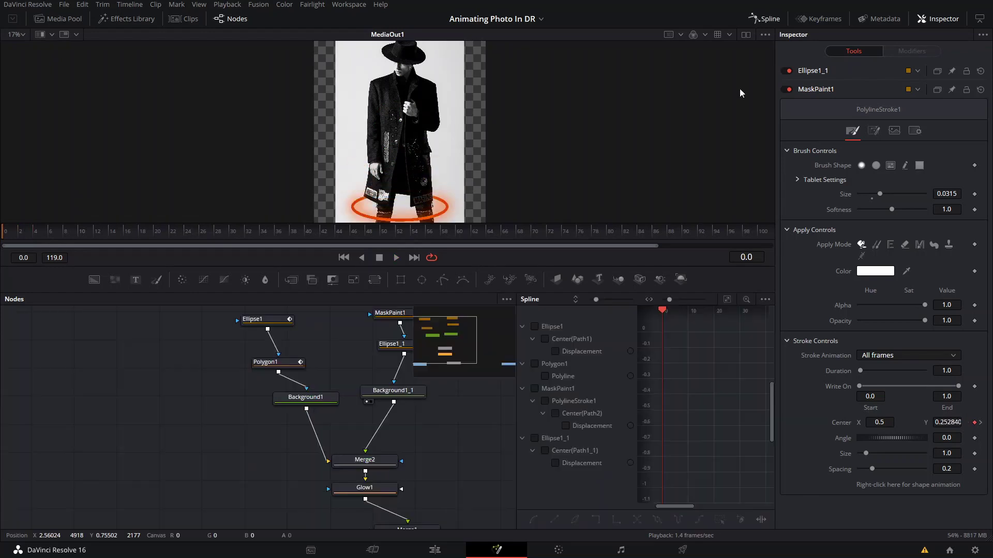
# Step: Display the Ellipse1, Polygon1, MaskPaint1 and Ellipse1_1 curves in the Spline editor, fit them to view and smooth all their keyframes
pyautogui.click(535, 327)
pyautogui.click(534, 364)
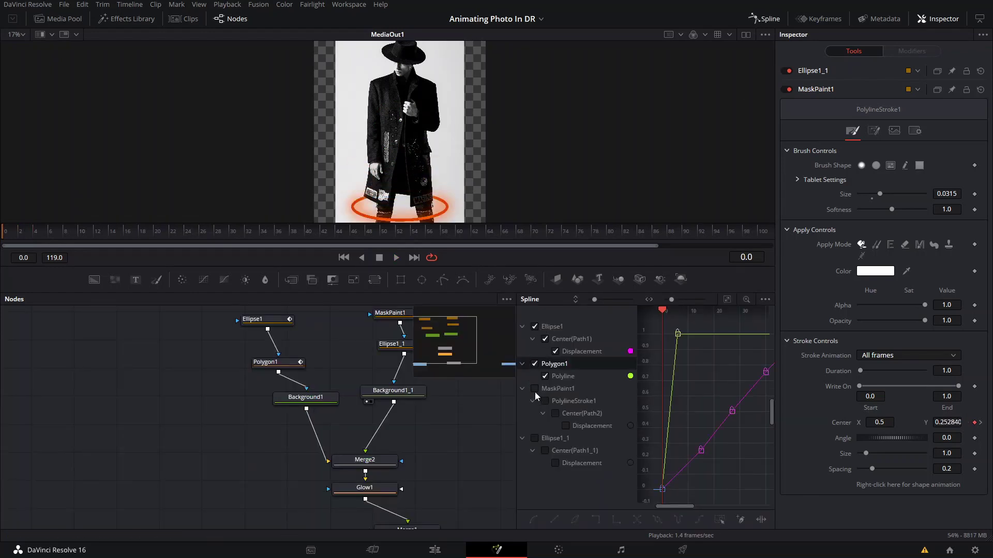
pyautogui.click(534, 389)
pyautogui.click(534, 438)
pyautogui.hotkey('ctrl', 'f')
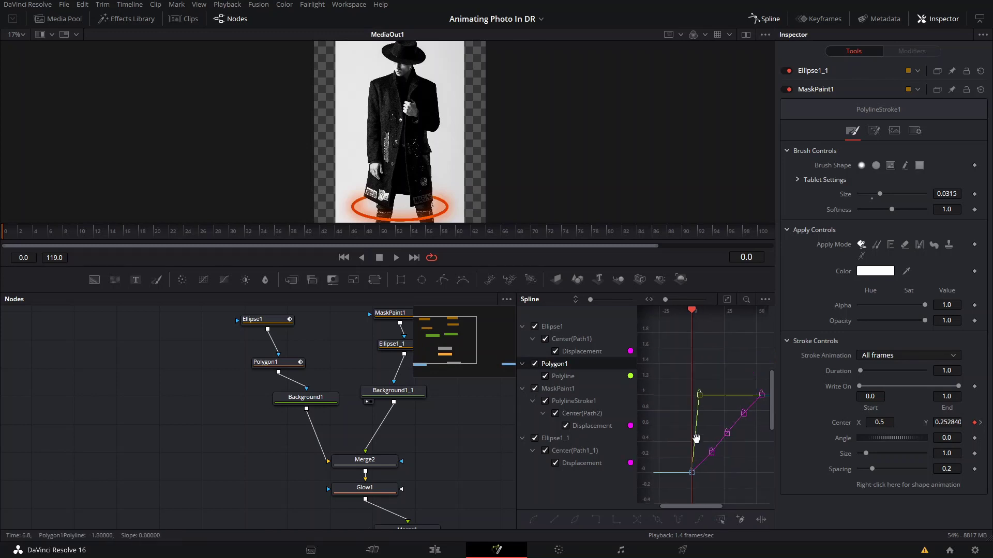
pyautogui.moveTo(703, 438); pyautogui.dragTo(753, 485)
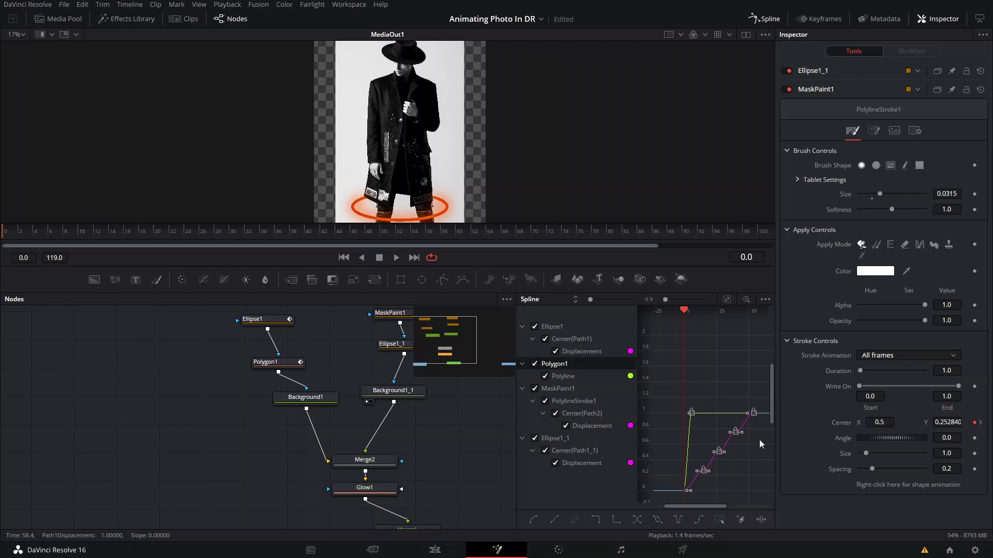
pyautogui.moveTo(45, 228); pyautogui.dragTo(81, 282)
pyautogui.click(52, 246)
pyautogui.hotkey('ctrl', 's')
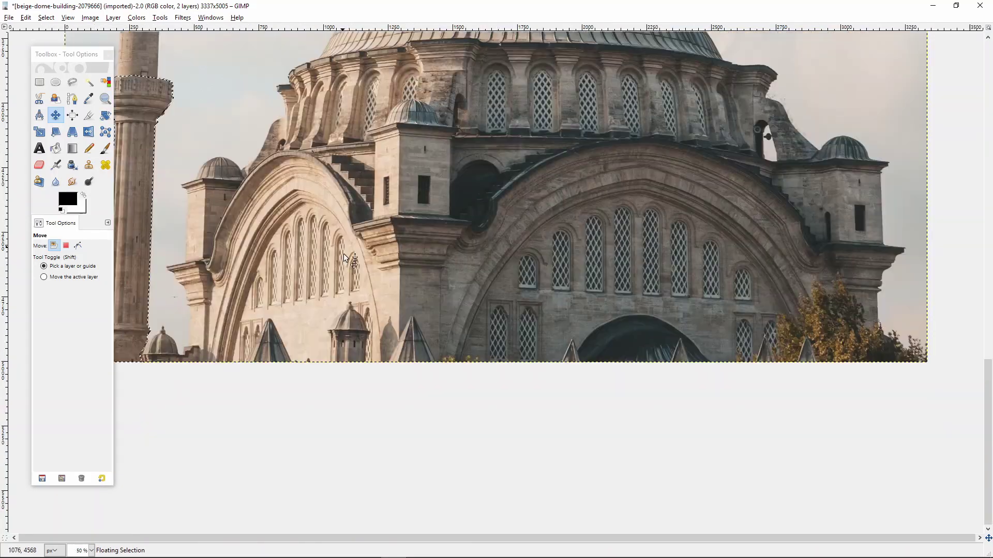
# Step: Put the floating lower minaret column on its own layer, and cut the shaft section between the balconies onto another with Free Select
pyautogui.click(113, 17)
pyautogui.moveTo(172, 125)
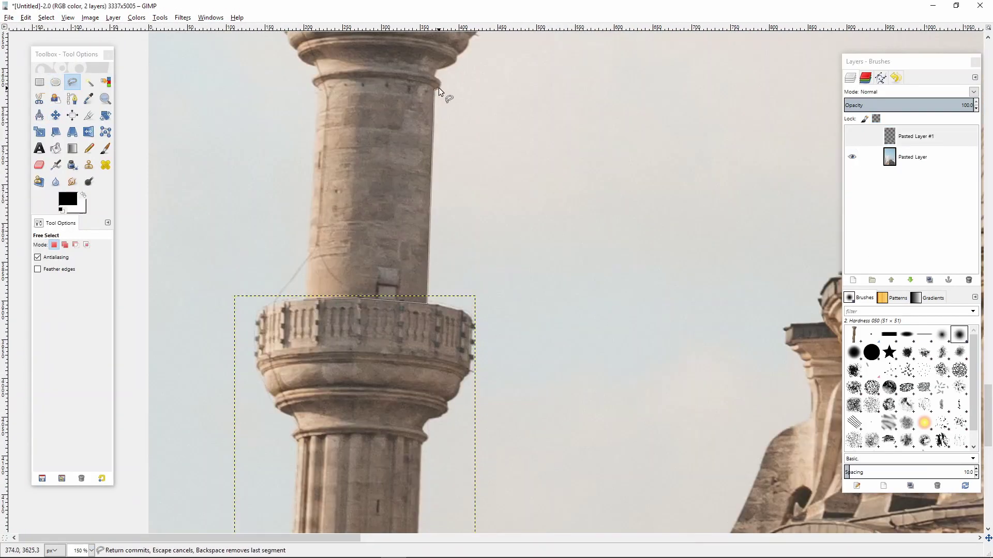
pyautogui.scroll(3, 448, 176)
pyautogui.moveTo(447, 175)
pyautogui.mouseDown()
pyautogui.moveTo(481, 130)
pyautogui.moveTo(437, 57)
pyautogui.moveTo(310, 166)
pyautogui.moveTo(383, 393)
pyautogui.mouseUp()
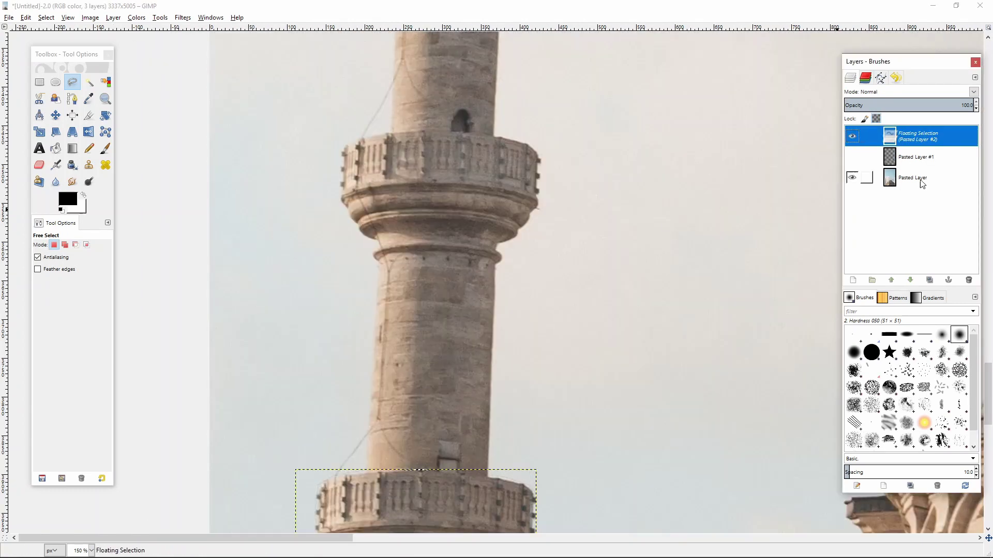
pyautogui.click(853, 178)
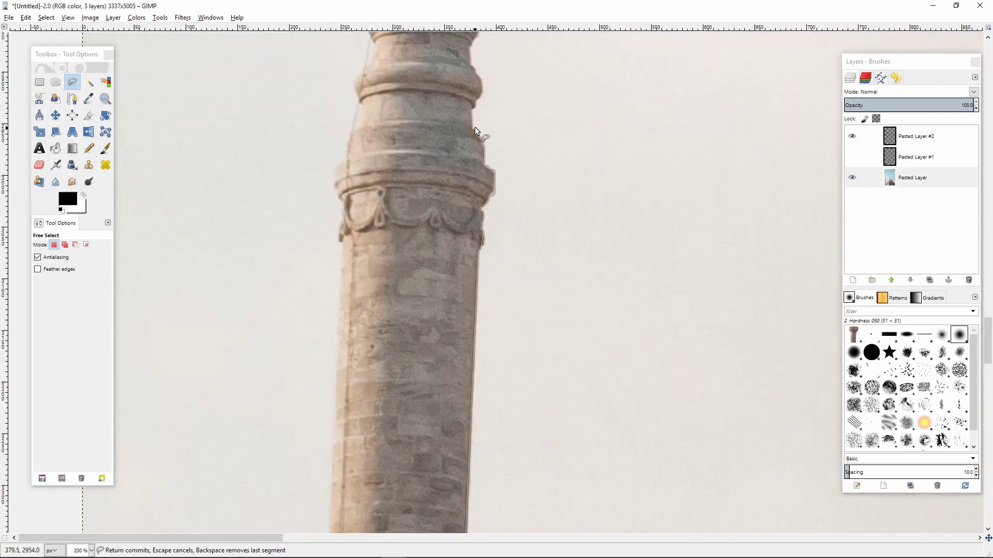
# Step: Outline the upper part of the minaret, from its shaft up to the crescent finial, with Free Select
pyautogui.press('Escape')
pyautogui.moveTo(477, 67); pyautogui.dragTo(489, 169)
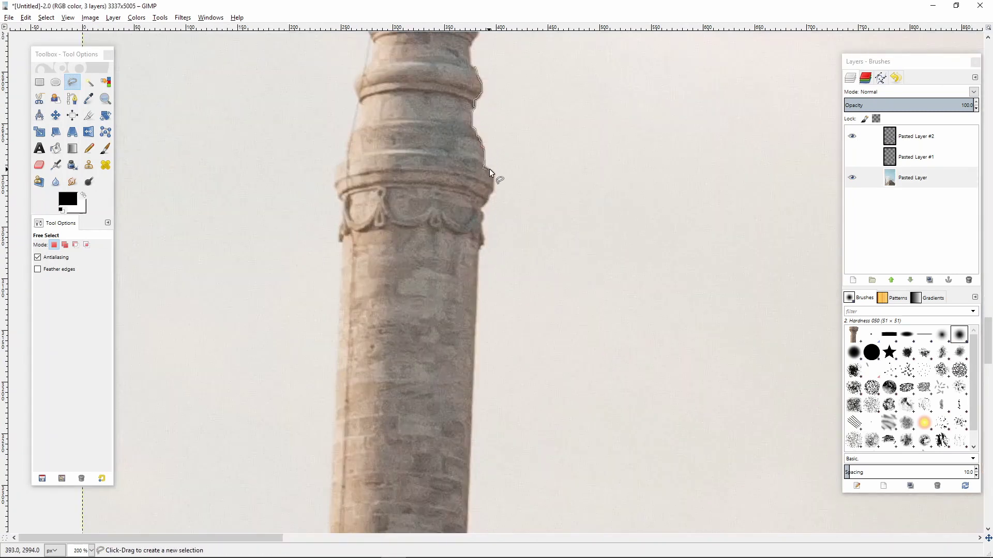
pyautogui.scroll(-3, 465, 413)
pyautogui.click(340, 71)
pyautogui.scroll(3, 362, 103)
pyautogui.click(377, 135)
pyautogui.scroll(6, 393, 99)
pyautogui.click(392, 359)
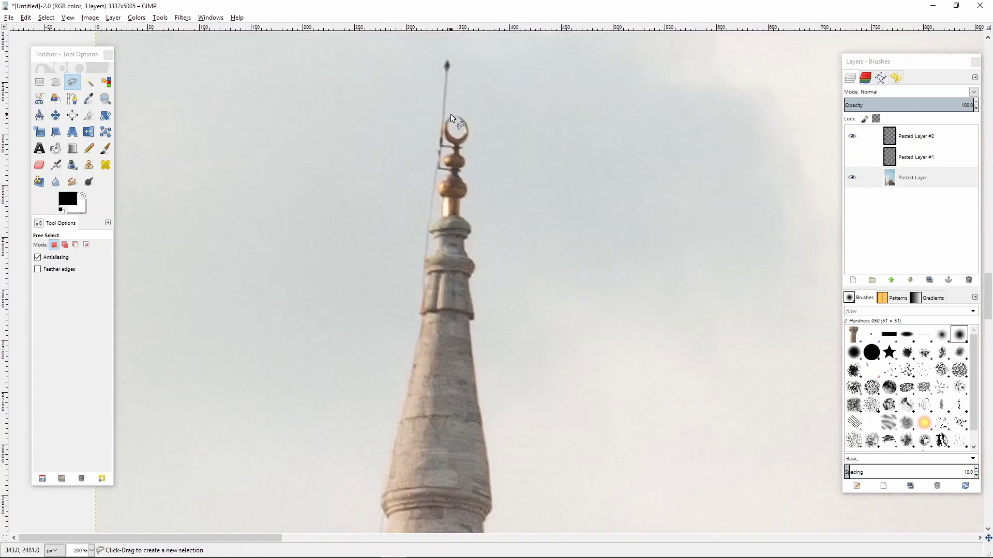
pyautogui.scroll(-15, 380, 509)
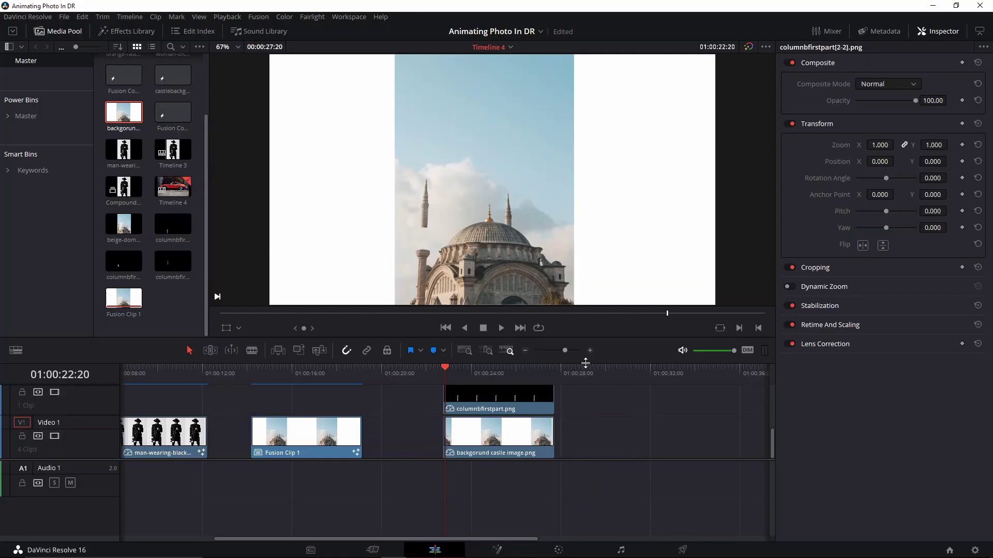
# Step: Switch to DaVinci Resolve and move the columnbfirstpart[2-2].png clip from Video 3 to the track above it
pyautogui.scroll(-3, 546, 419)
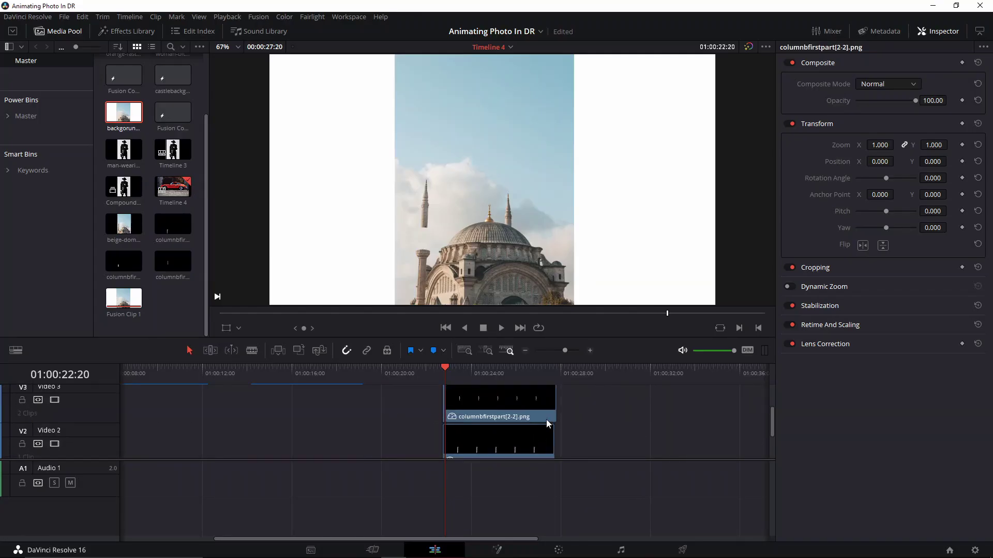
pyautogui.scroll(1, 546, 420)
pyautogui.moveTo(505, 432); pyautogui.dragTo(503, 395)
pyautogui.press('Left')
pyautogui.press('Left')
pyautogui.scroll(2, 443, 433)
# Step: Lengthen the two-frame columnbfirstpart[1-2].png clip on Video 3 so it ends together with the other castle clips
pyautogui.click(446, 433)
pyautogui.press('Right')
pyautogui.press('Right')
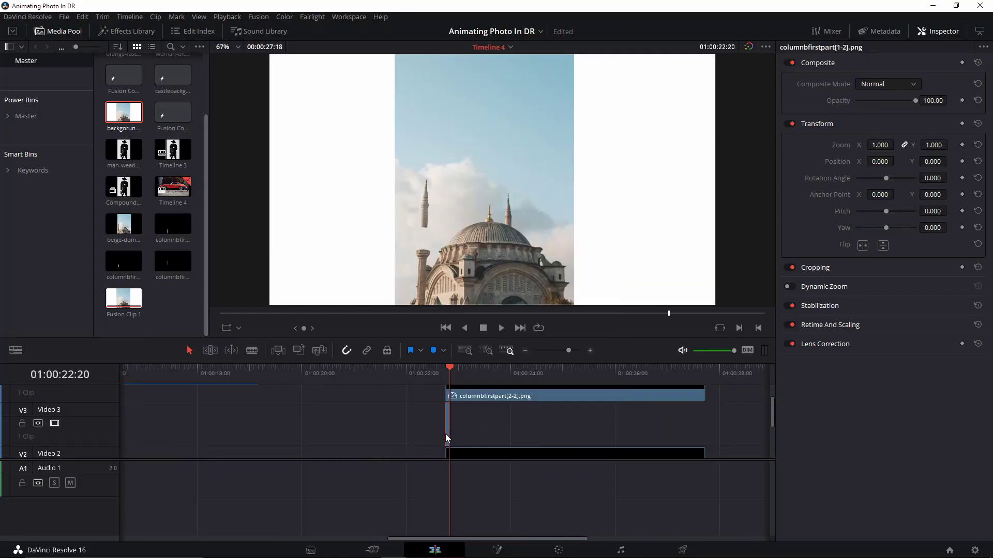
pyautogui.rightClick(449, 420)
pyautogui.click(514, 275)
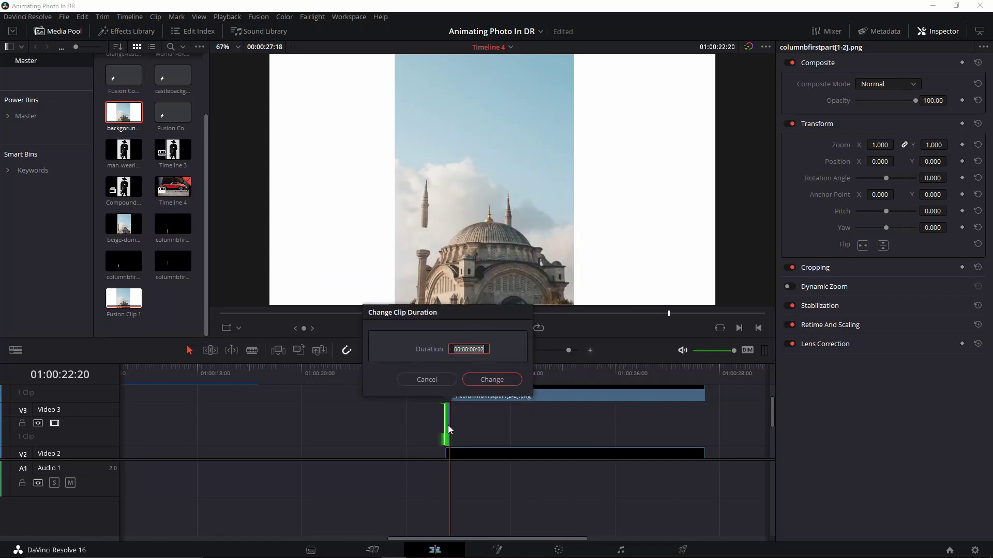
pyautogui.press('Left')
pyautogui.press('Left')
pyautogui.press('Left')
pyautogui.moveTo(551, 423); pyautogui.dragTo(704, 430)
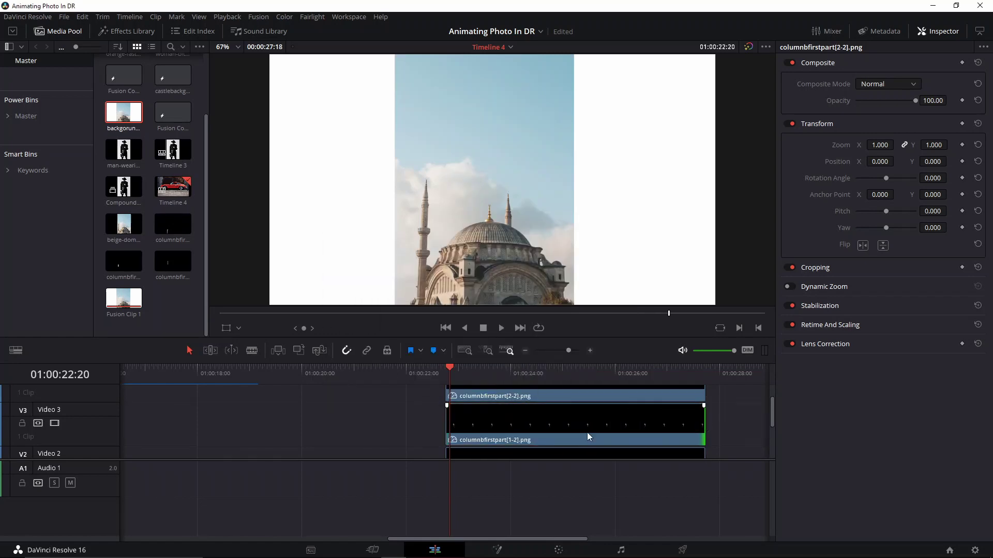
# Step: Select the background castle image and all the column clips stacked above it, and combine them into a new Fusion clip
pyautogui.scroll(-3, 587, 432)
pyautogui.scroll(-3, 466, 427)
pyautogui.scroll(4, 362, 418)
pyautogui.scroll(-3, 304, 412)
pyautogui.scroll(-1, 304, 413)
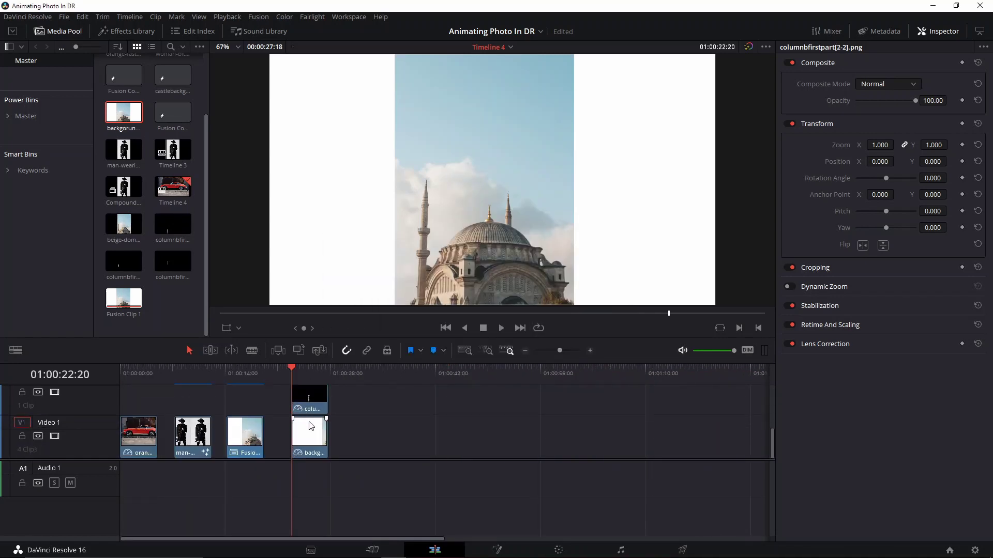
pyautogui.keyDown('ctrl'); pyautogui.click(310, 437); pyautogui.keyUp('ctrl')
pyautogui.rightClick(310, 437)
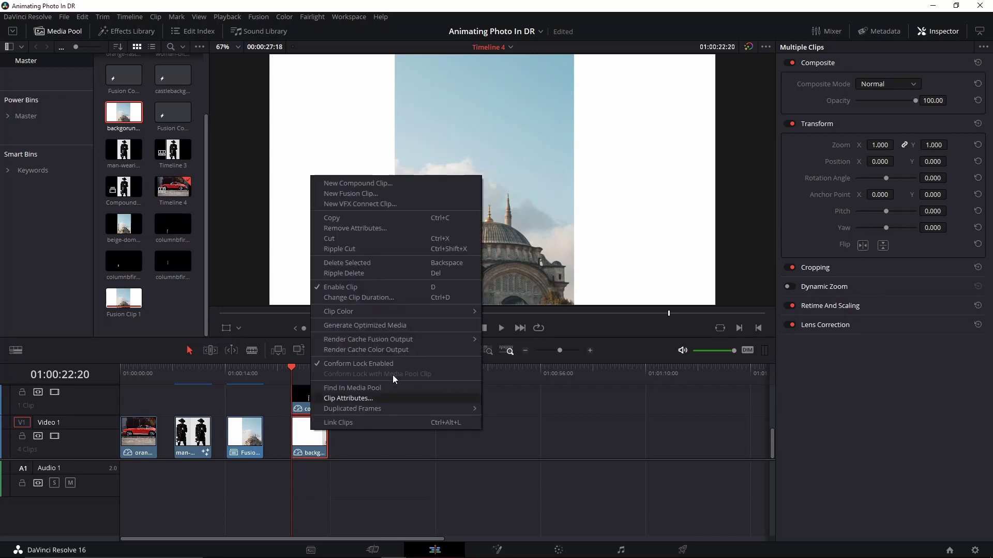
pyautogui.click(364, 193)
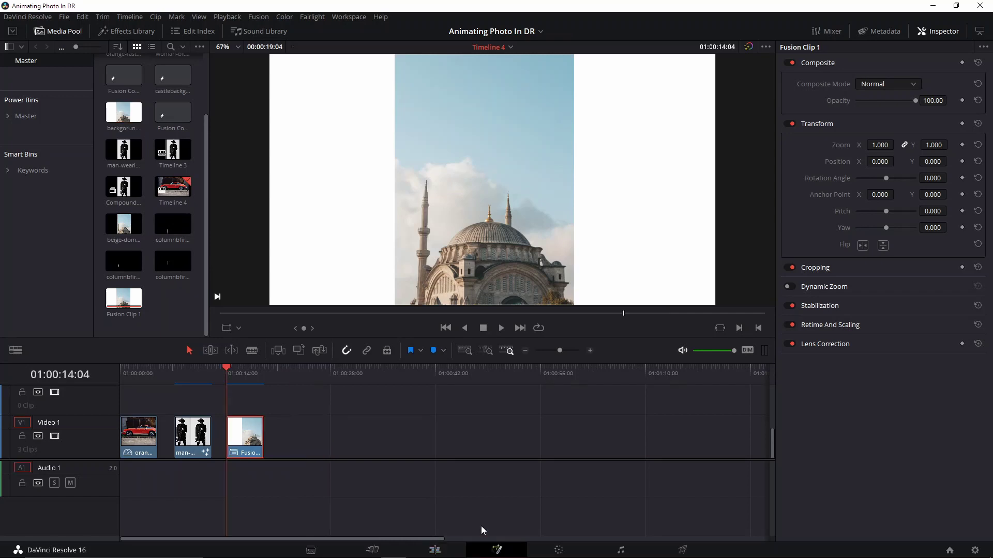
# Step: Open Fusion Clip 1 on the Fusion page and add a Center keyframe to Transform1 at frame 17, undoing a trial move
pyautogui.click(497, 550)
pyautogui.click(297, 381)
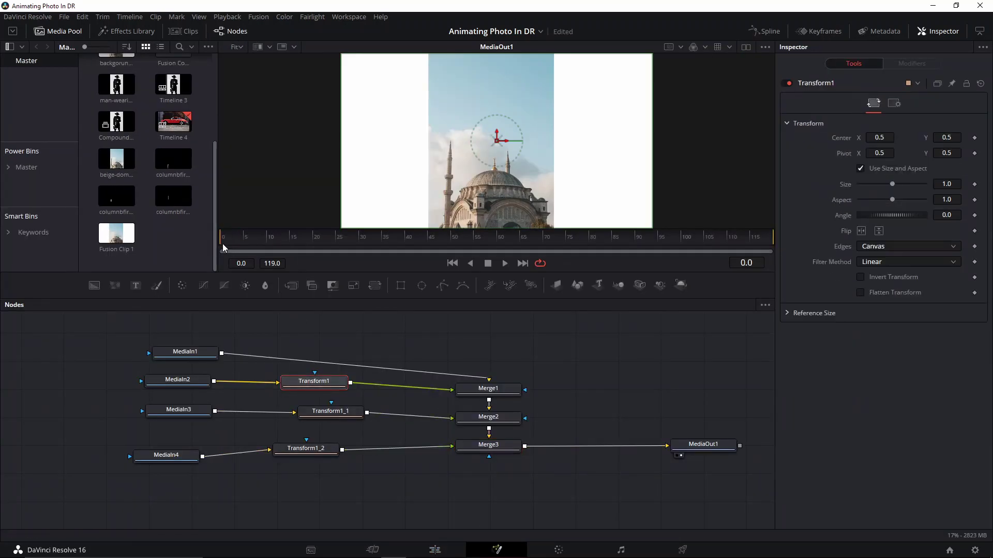
pyautogui.moveTo(497, 133); pyautogui.dragTo(504, 175)
pyautogui.hotkey('ctrl', 'z')
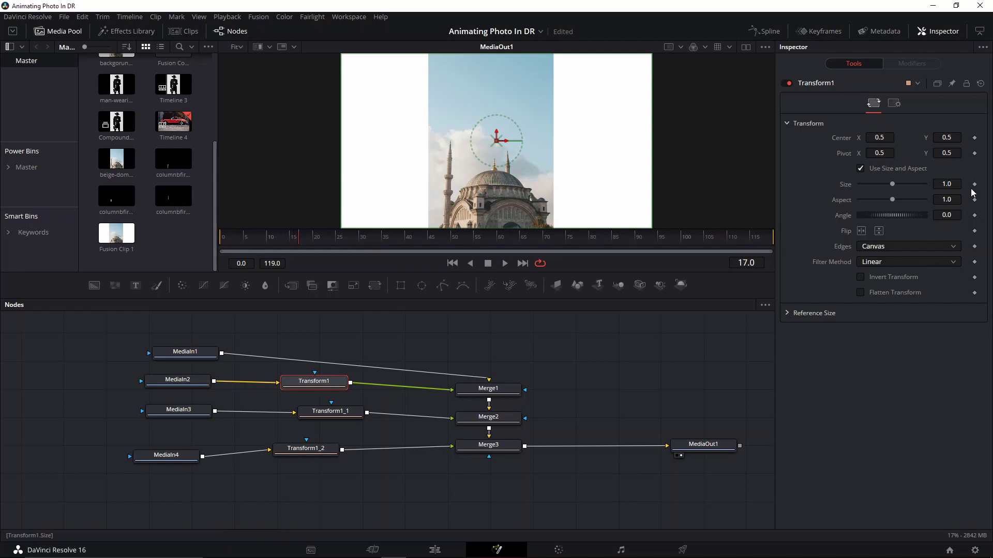
pyautogui.click(974, 138)
# Step: Add Center keyframes to Transform1_1 at frames 17 and 33
pyautogui.click(331, 411)
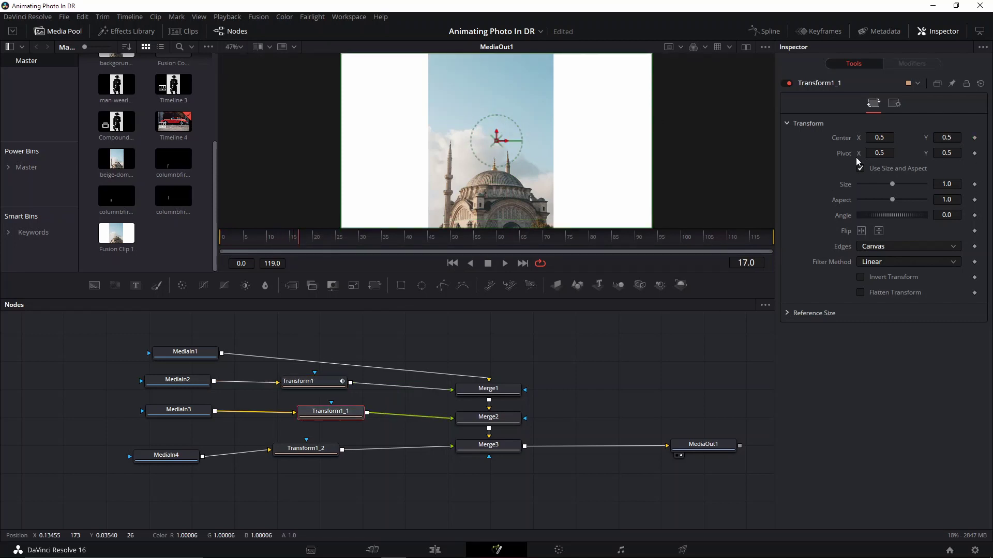
pyautogui.click(974, 137)
pyautogui.click(378, 239)
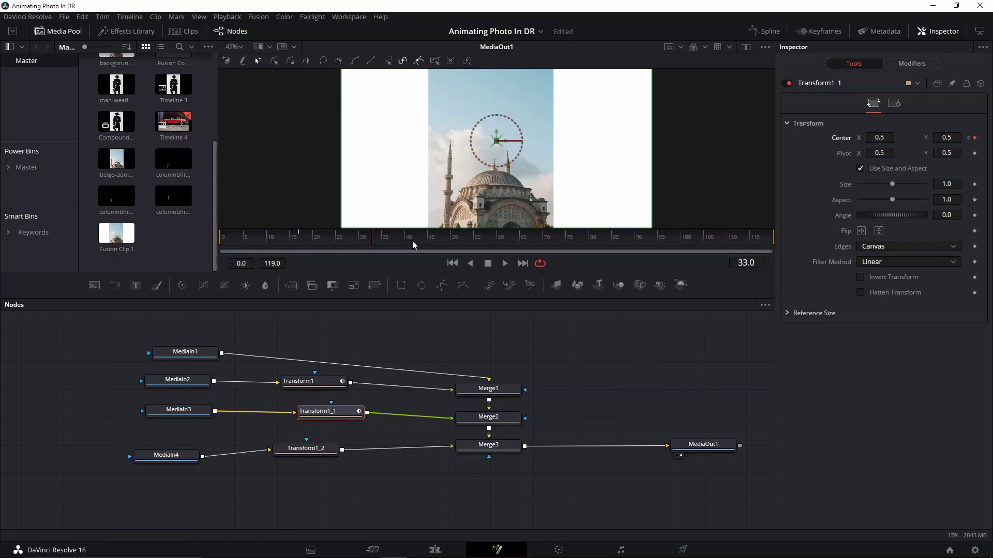
# Step: Add a Center keyframe to Transform1_2 at frame 33 and advance to frame 45
pyautogui.click(307, 448)
pyautogui.click(974, 138)
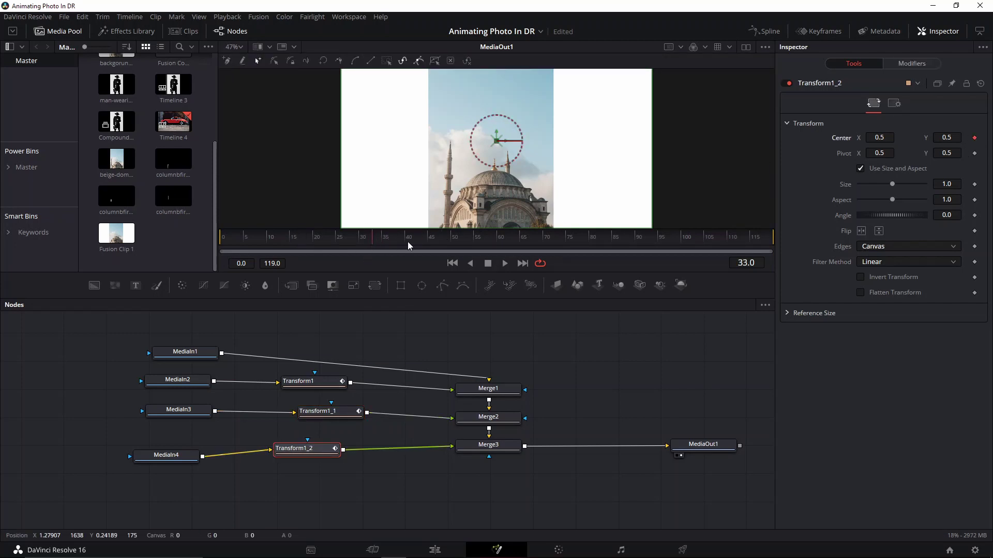
pyautogui.click(430, 239)
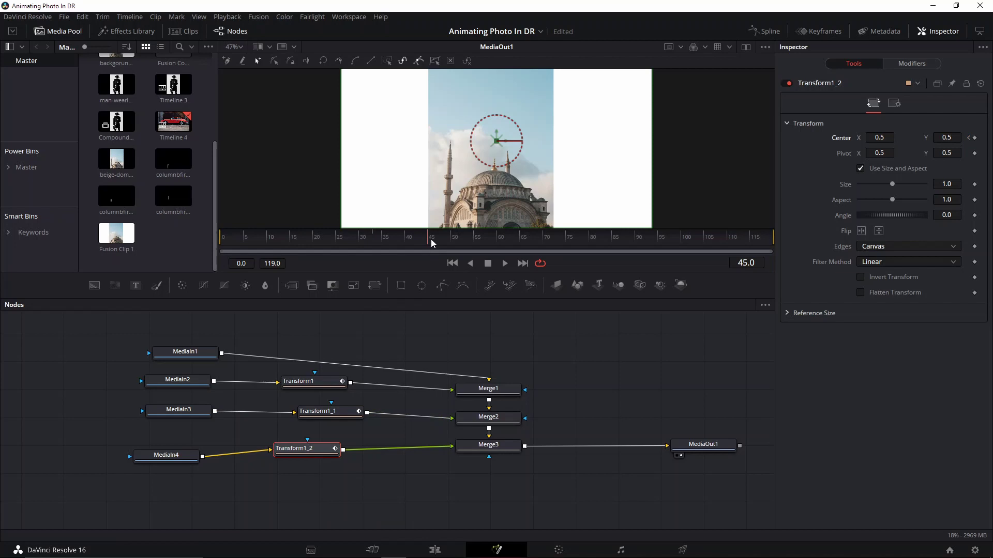
# Step: Lower Transform1's Center so the bottom minaret piece starts below its place and rises to it by frame 17, and preview the motion
pyautogui.click(310, 381)
pyautogui.click(331, 240)
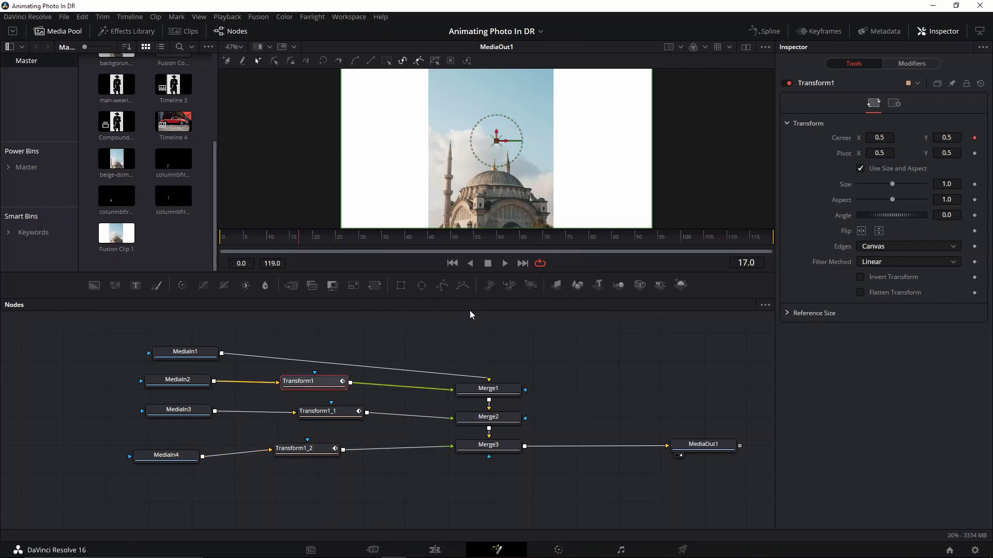
pyautogui.scroll(-2, 492, 149)
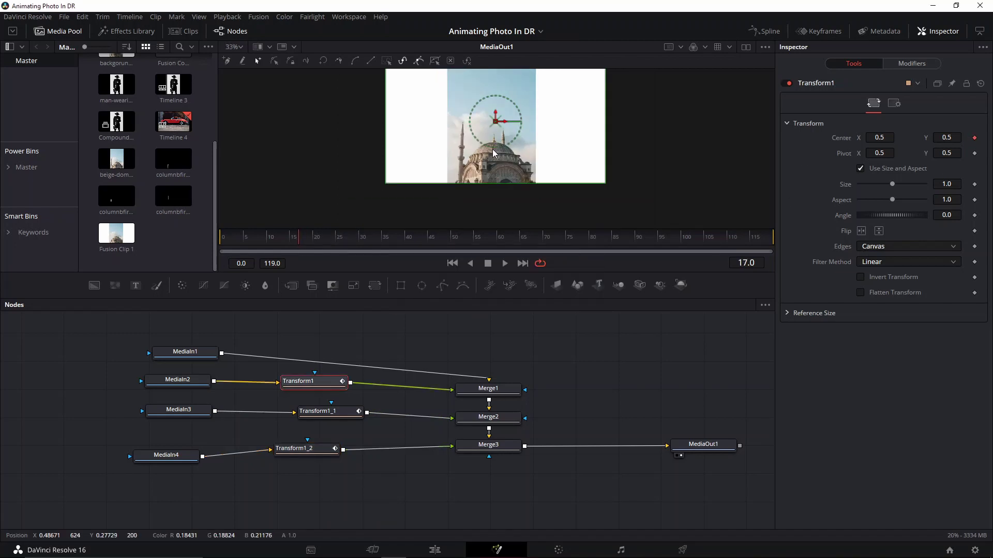
pyautogui.moveTo(483, 137); pyautogui.dragTo(481, 155)
pyautogui.scroll(4, 482, 155)
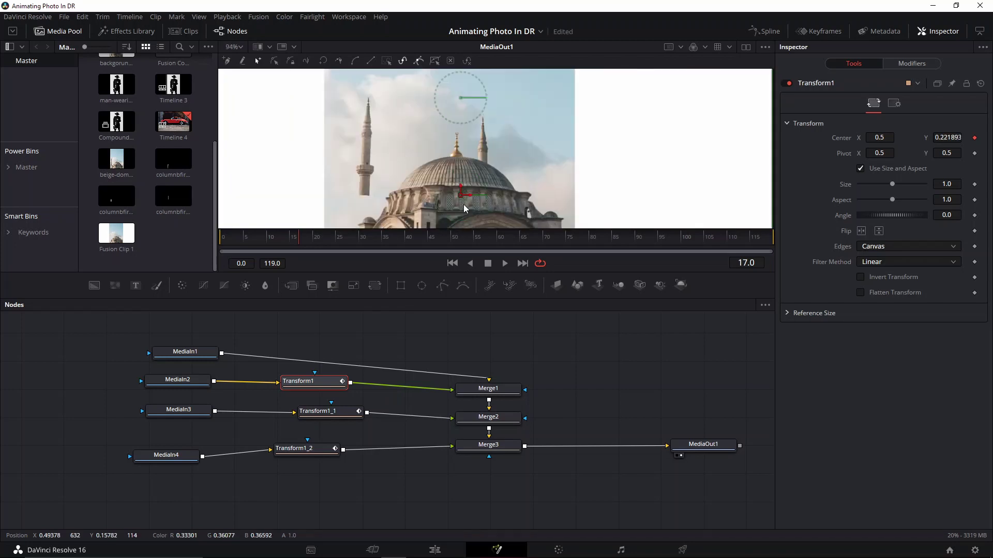
pyautogui.moveTo(463, 203); pyautogui.dragTo(489, 134)
pyautogui.click(223, 238)
pyautogui.scroll(-2, 515, 157)
pyautogui.press('space')
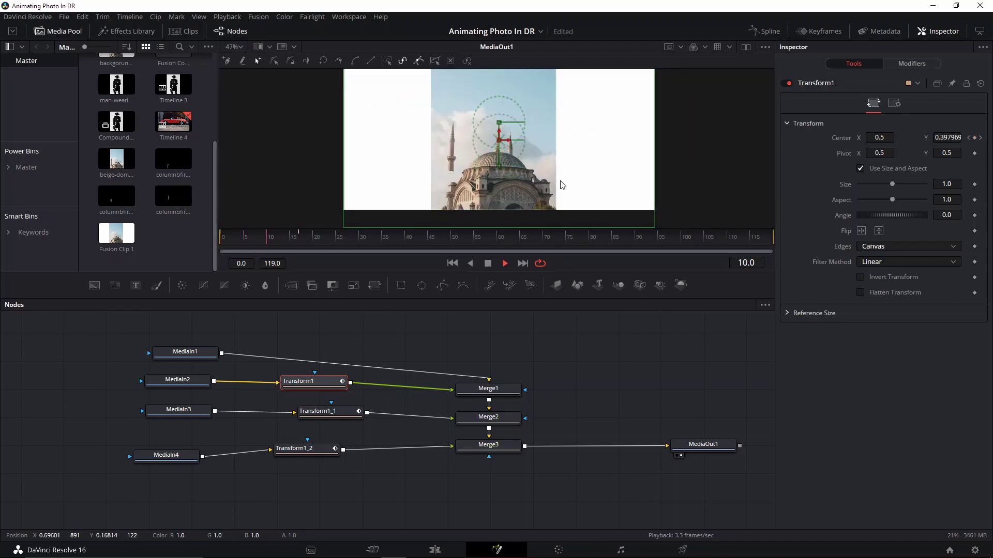
pyautogui.press('space')
# Step: Try lowering the middle minaret piece at frame 17 through Transform1_1's Center
pyautogui.click(489, 445)
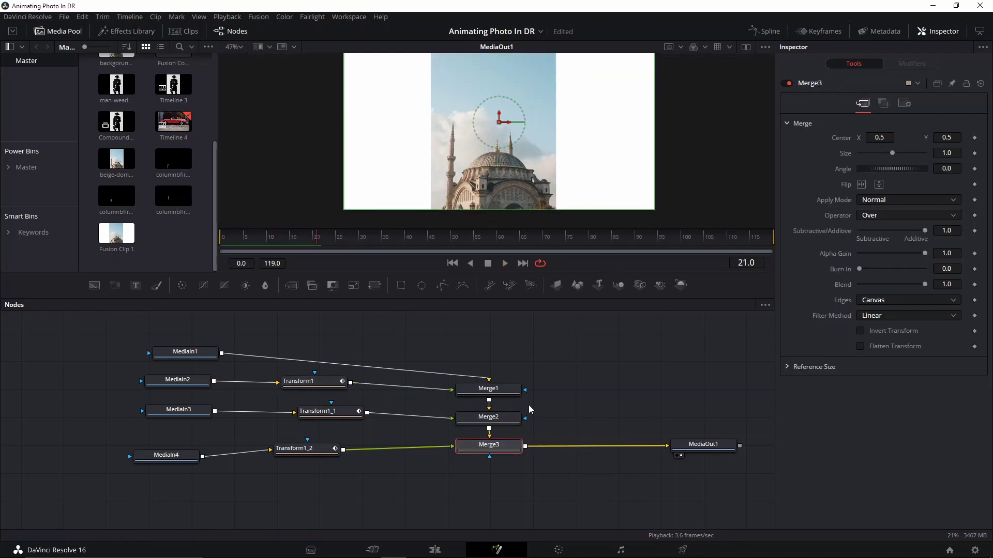
pyautogui.click(318, 412)
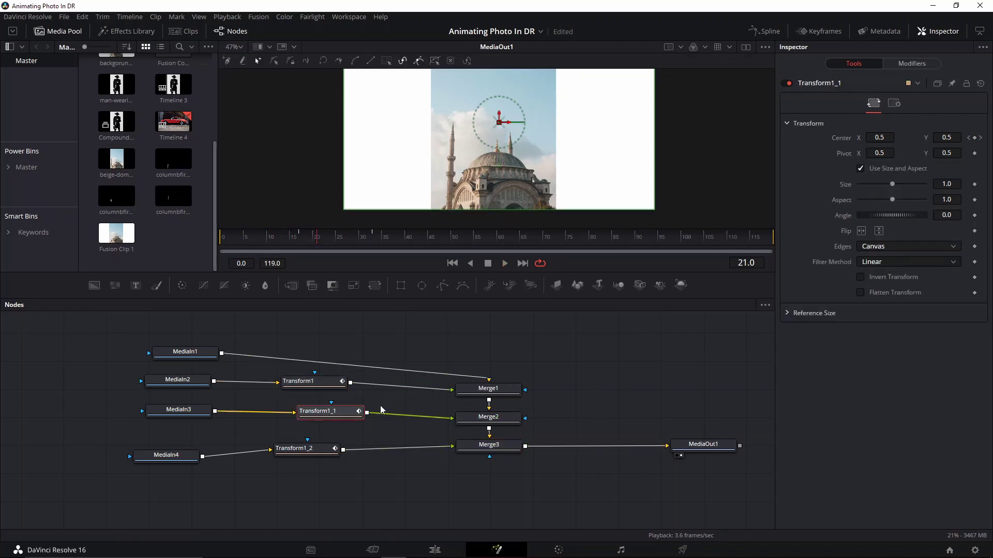
pyautogui.keyDown('ctrl'); pyautogui.click(313, 382); pyautogui.keyUp('ctrl')
pyautogui.click(358, 410)
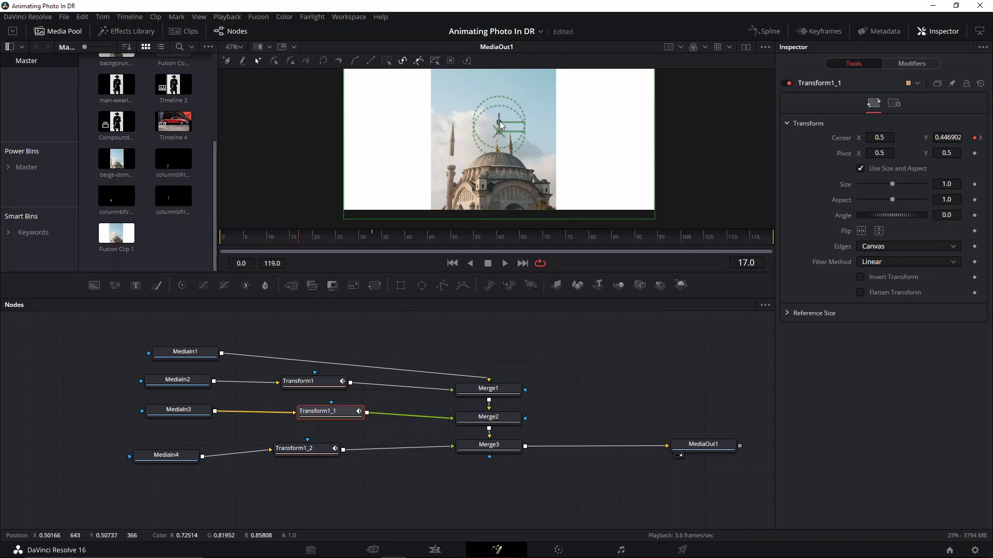
pyautogui.moveTo(499, 121); pyautogui.dragTo(500, 135)
pyautogui.click(486, 418)
pyautogui.hotkey('ctrl', 't')
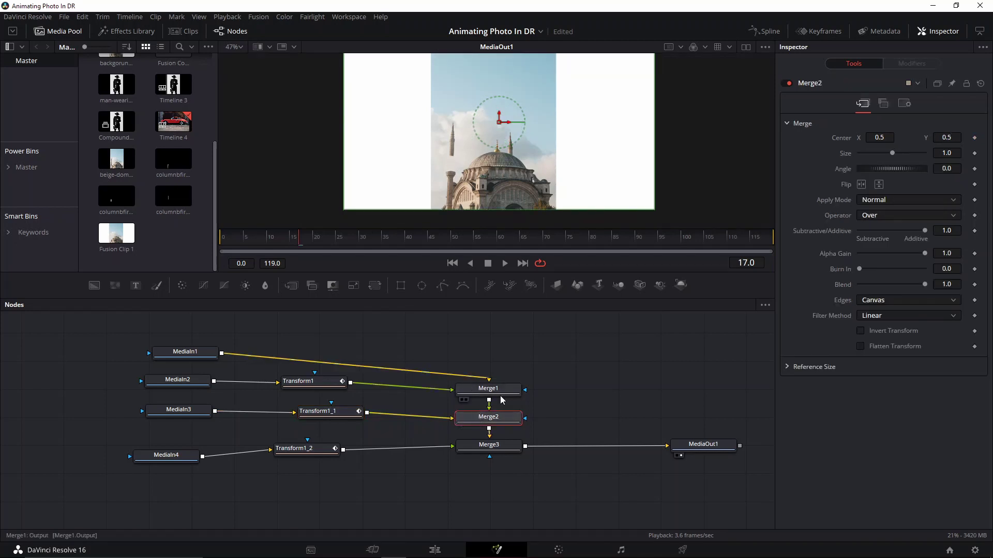
# Step: At frame 33, lower the top minaret piece by moving Transform1_2's Center to about Y 0.294
pyautogui.click(337, 411)
pyautogui.moveTo(316, 238); pyautogui.dragTo(373, 238)
pyautogui.hotkey('ctrl', 'z')
pyautogui.click(318, 447)
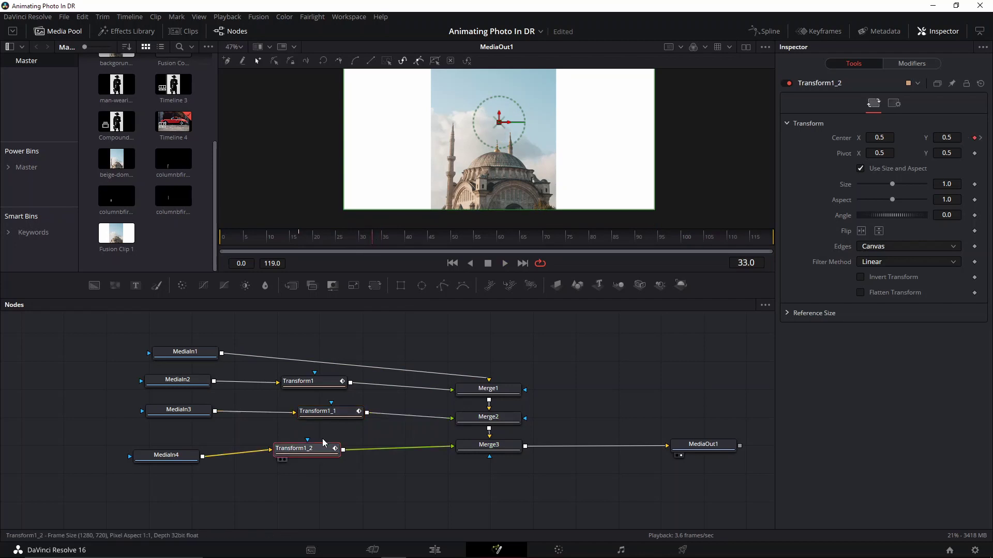
pyautogui.moveTo(499, 122); pyautogui.dragTo(496, 140)
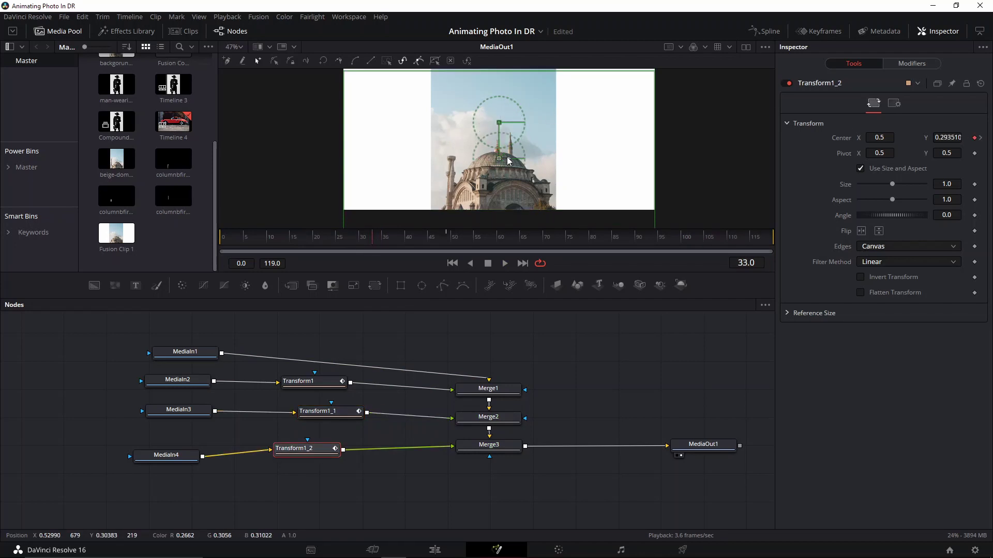
# Step: At frame 17, move Transform1_1's Center to about X 0.495, Y 0.391 and play the animation from frame 0
pyautogui.click(315, 412)
pyautogui.moveTo(319, 243); pyautogui.dragTo(302, 239)
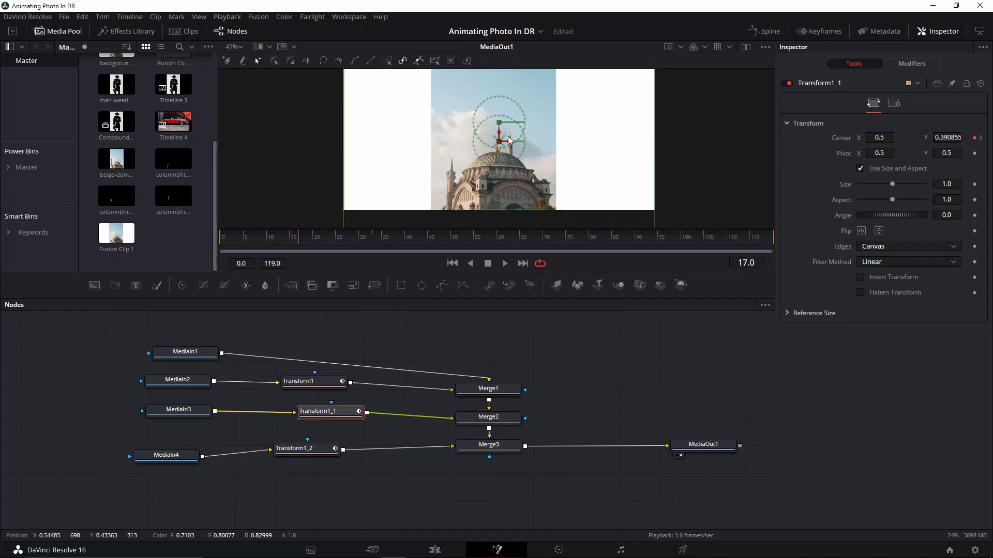
pyautogui.moveTo(510, 127); pyautogui.dragTo(511, 146)
pyautogui.press('space')
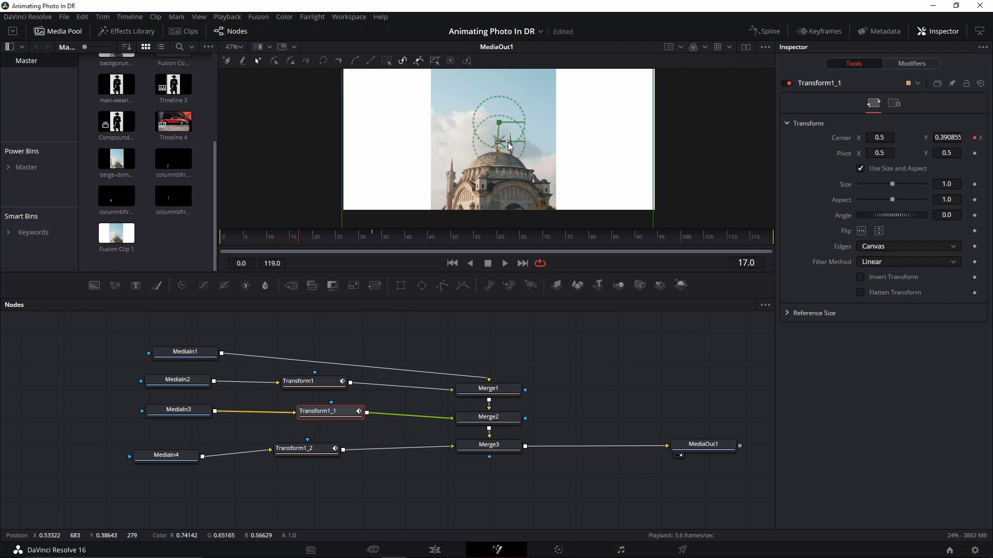
pyautogui.moveTo(284, 232); pyautogui.dragTo(213, 240)
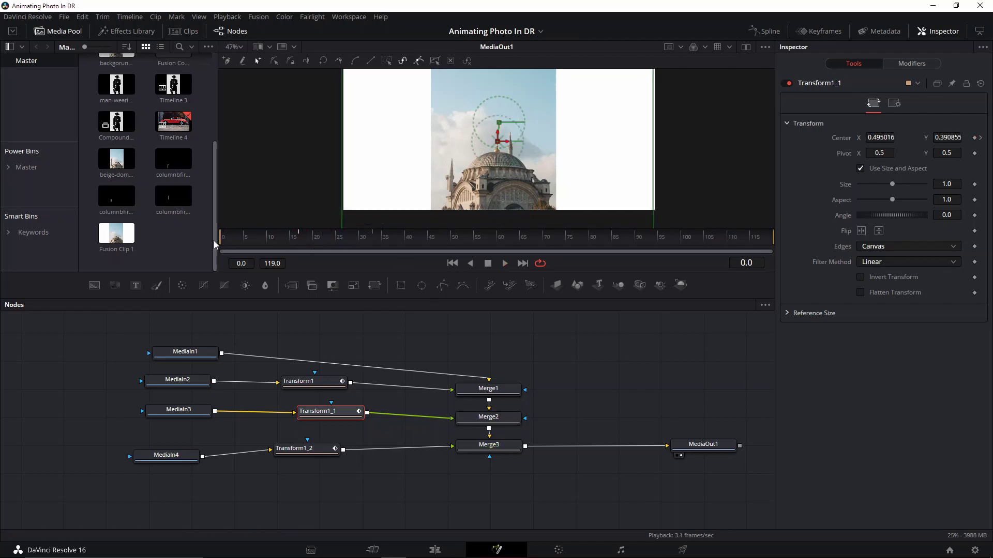
pyautogui.press('space')
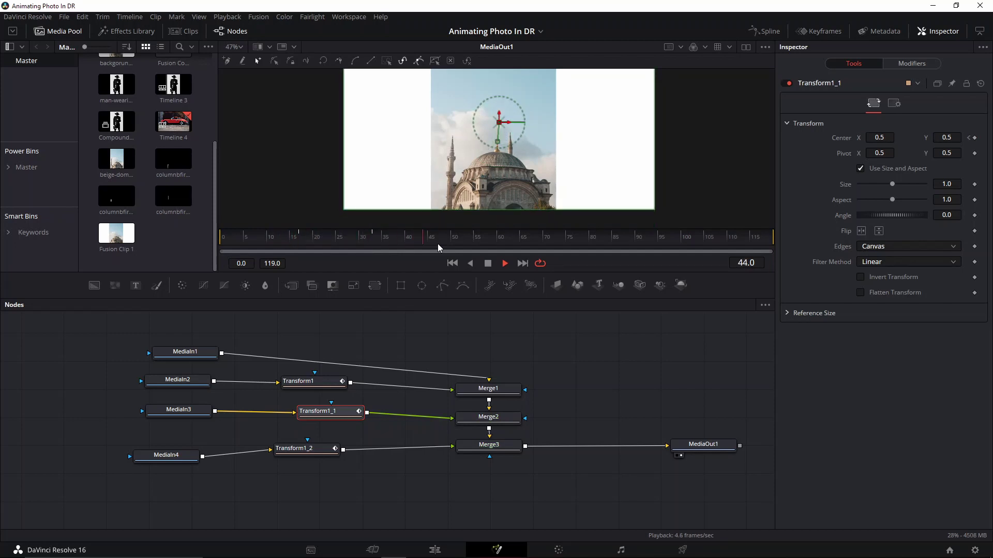
# Step: Add a rectangle mask to Merge2 and size it to width 0.276 and height 0.244
pyautogui.click(504, 416)
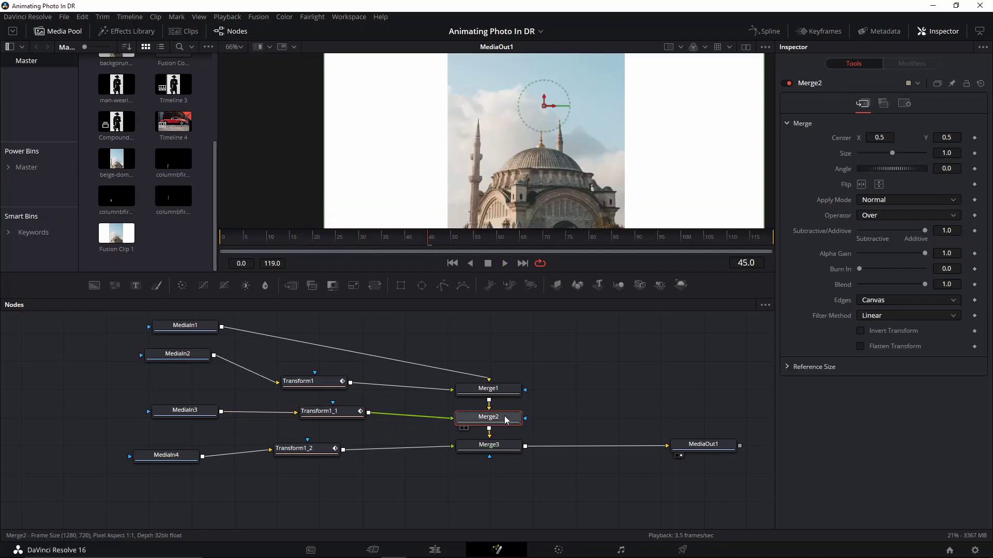
pyautogui.click(397, 287)
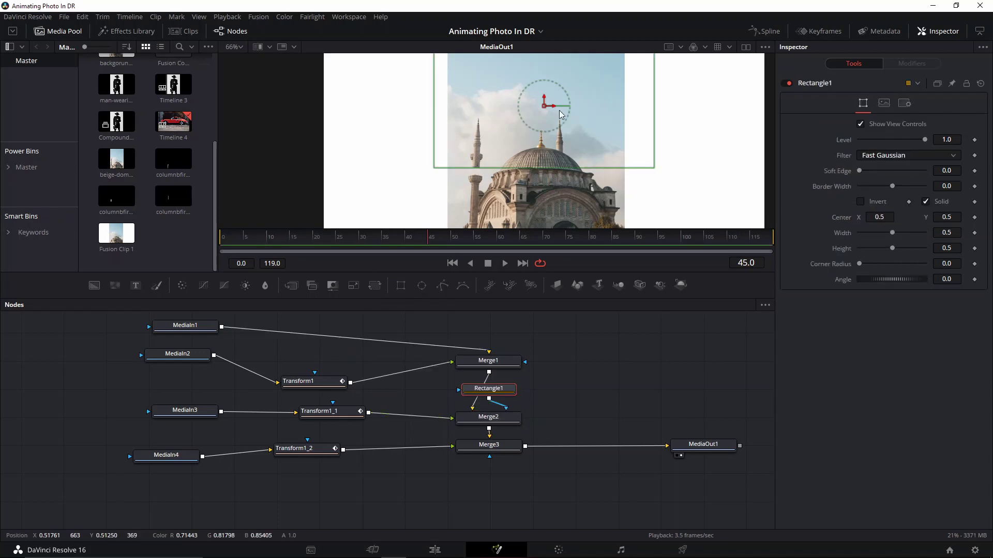
pyautogui.moveTo(548, 107); pyautogui.dragTo(545, 118)
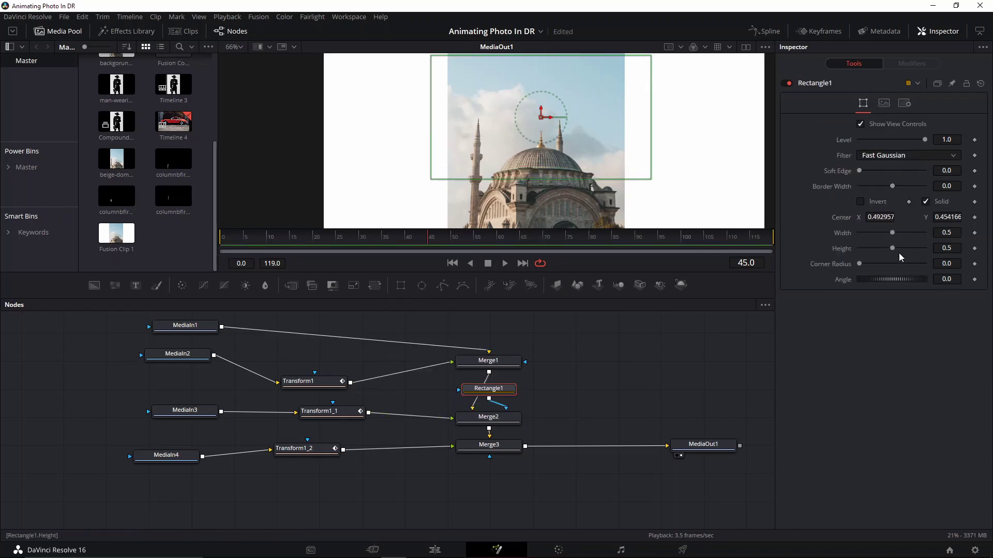
pyautogui.moveTo(892, 232); pyautogui.dragTo(869, 249)
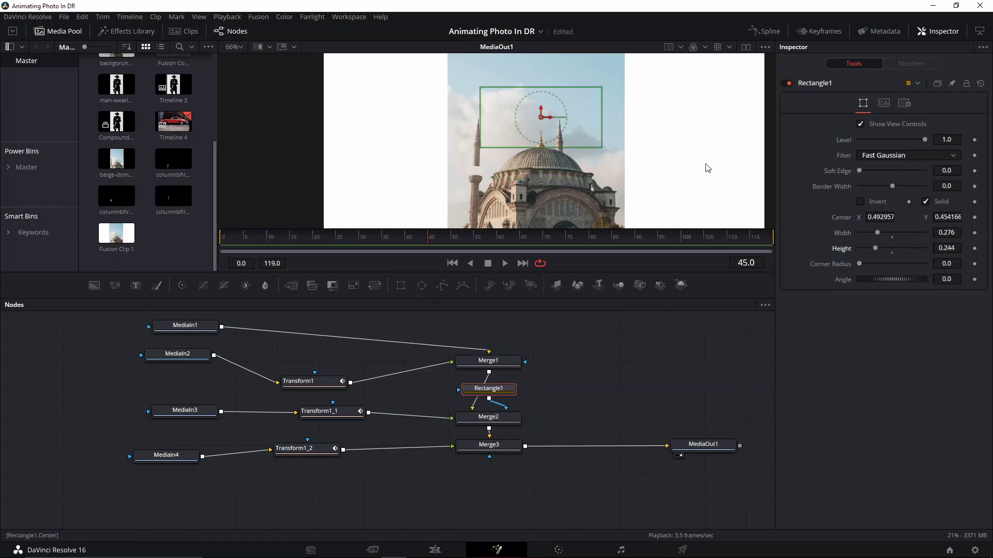
# Step: Position Rectangle1 over the minaret with its Center at about X 0.394, Y 0.336
pyautogui.moveTo(542, 118); pyautogui.dragTo(471, 181)
pyautogui.scroll(5, 471, 181)
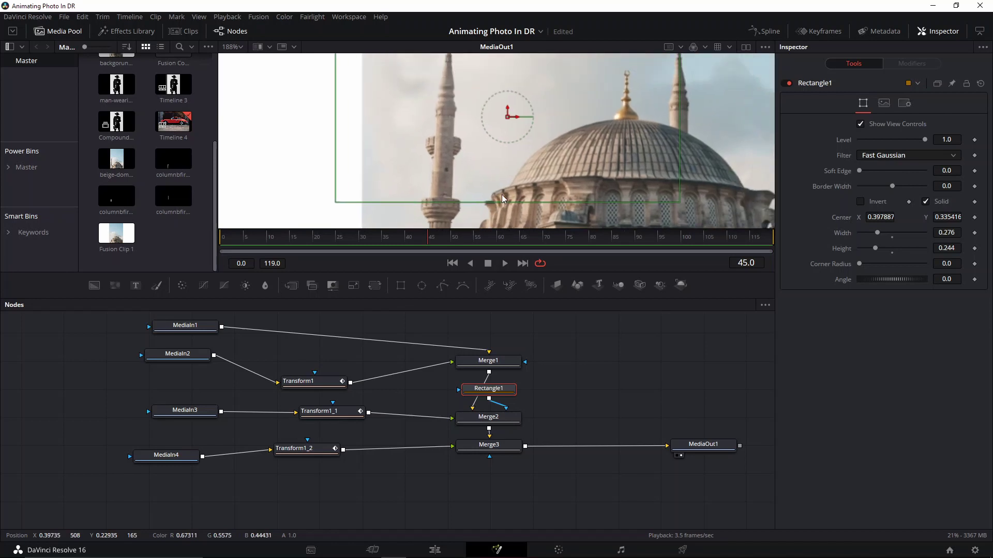
pyautogui.moveTo(497, 124); pyautogui.dragTo(492, 124)
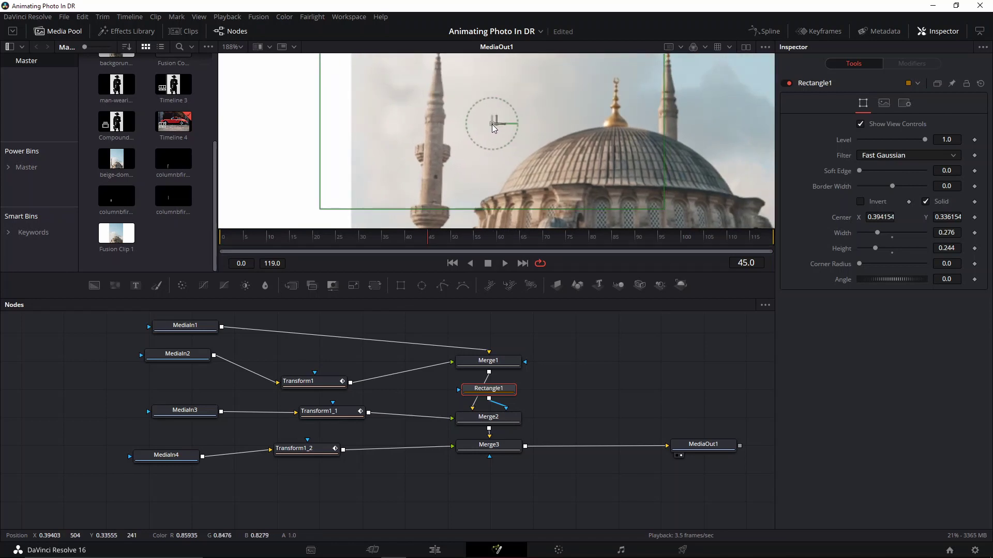
# Step: Move the Rectangle1 node out of the merge chain and place it beside Merge2
pyautogui.moveTo(478, 389); pyautogui.dragTo(550, 401)
pyautogui.click(493, 449)
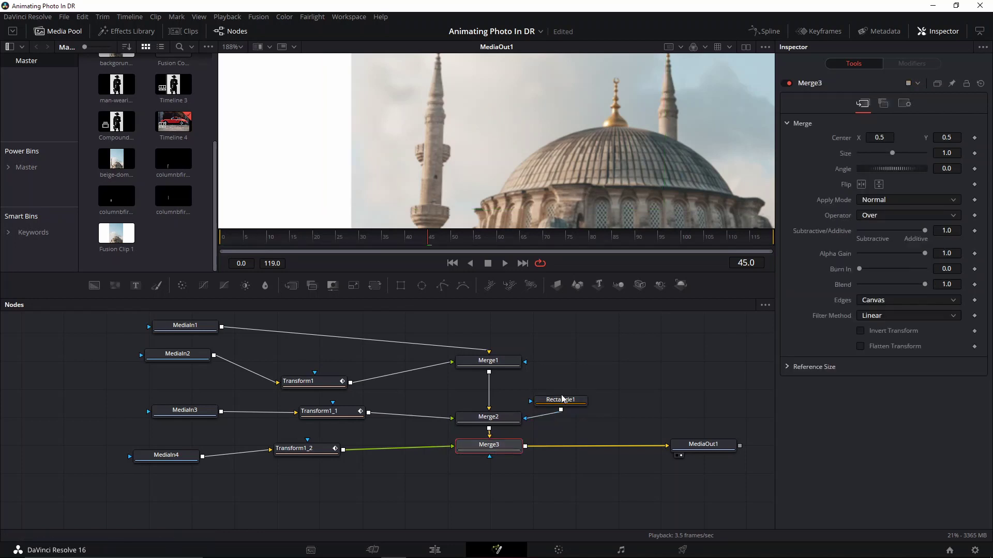
pyautogui.click(571, 404)
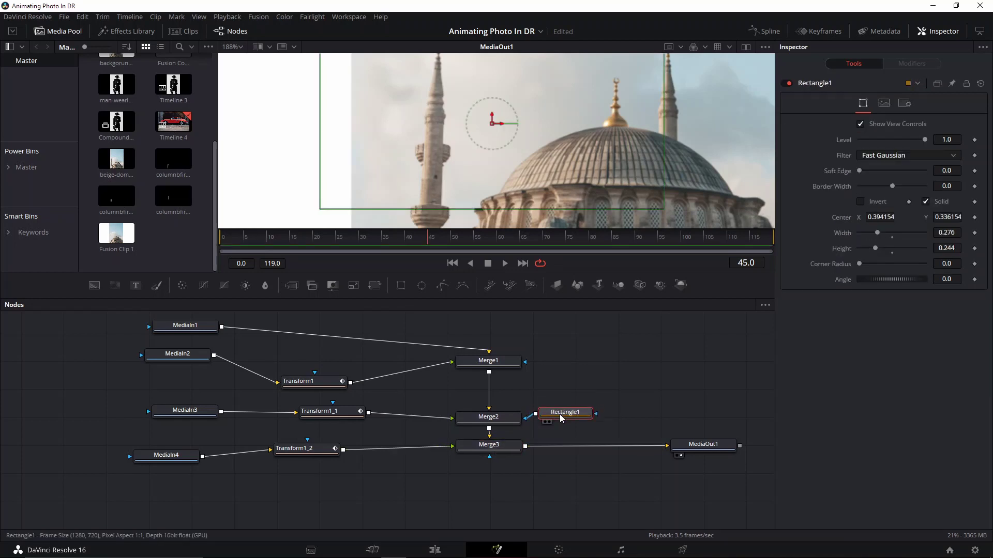
pyautogui.moveTo(560, 414); pyautogui.dragTo(558, 417)
# Step: Paste a copy of Rectangle1 as the mask of Merge3 and arrange the merge and mask nodes clearly
pyautogui.click(498, 450)
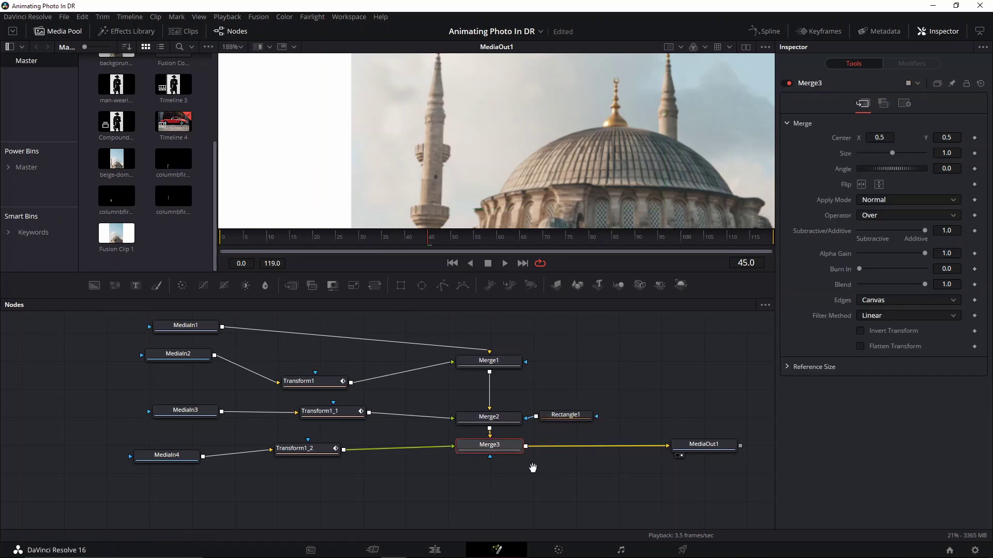
pyautogui.moveTo(531, 468); pyautogui.dragTo(554, 411)
pyautogui.hotkey('ctrl', 'v')
pyautogui.moveTo(529, 351); pyautogui.dragTo(528, 426)
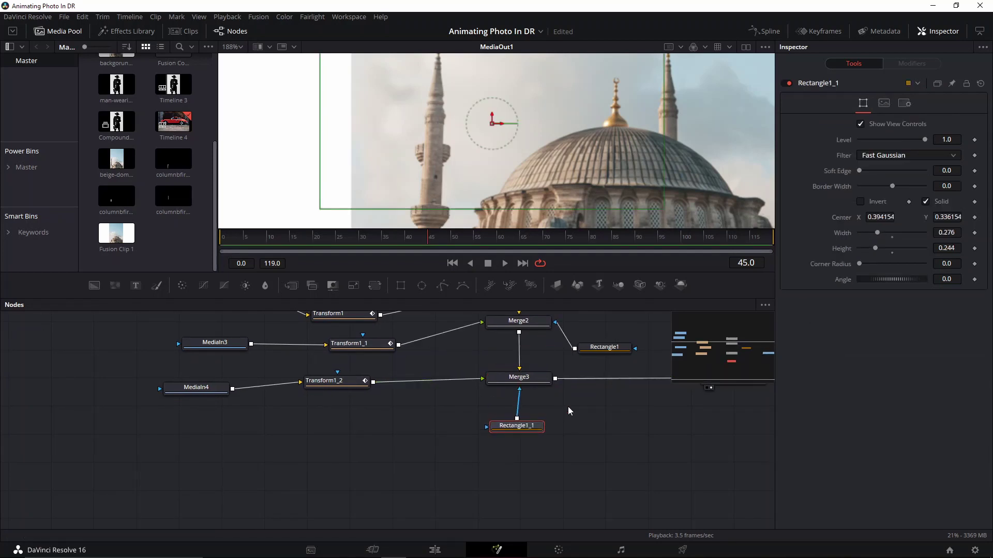
pyautogui.moveTo(634, 368); pyautogui.dragTo(543, 445)
pyautogui.moveTo(618, 456); pyautogui.dragTo(558, 438)
pyautogui.moveTo(492, 500); pyautogui.dragTo(449, 502)
pyautogui.moveTo(510, 385); pyautogui.dragTo(485, 452)
# Step: Raise Rectangle1_1 over the upper part of the minaret, with its Center at about X 0.397, Y 0.429
pyautogui.click(523, 479)
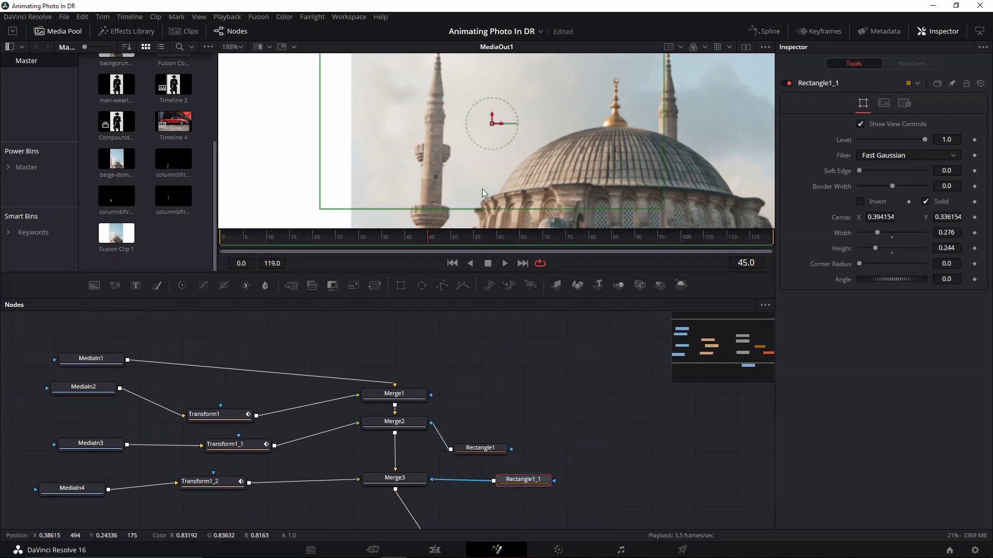
pyautogui.scroll(-2, 468, 191)
pyautogui.moveTo(469, 193); pyautogui.dragTo(472, 162)
pyautogui.scroll(3, 428, 210)
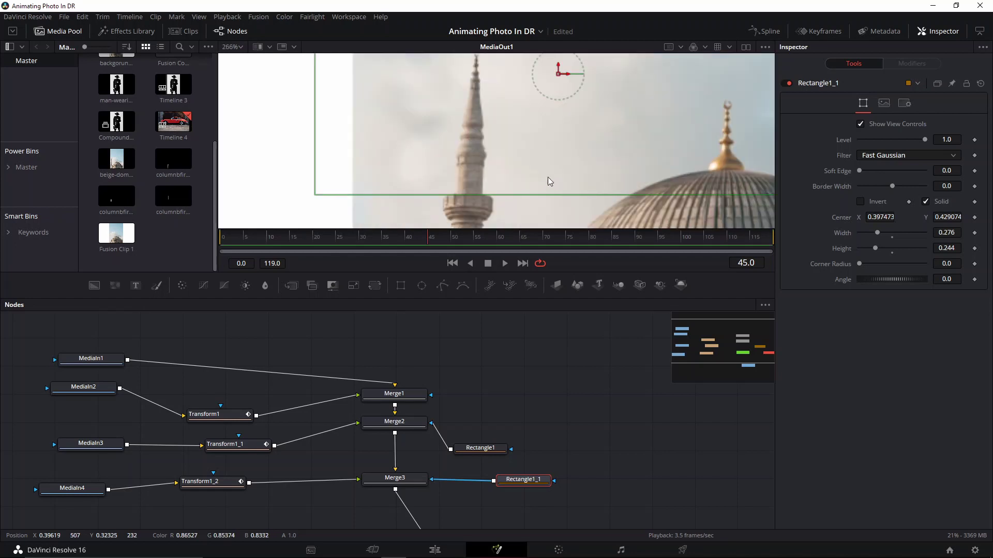
# Step: Play the masked minaret animation from frame 0 to frame 54 and examine the joints of the column up close
pyautogui.scroll(-3, 501, 190)
pyautogui.moveTo(372, 243); pyautogui.dragTo(230, 262)
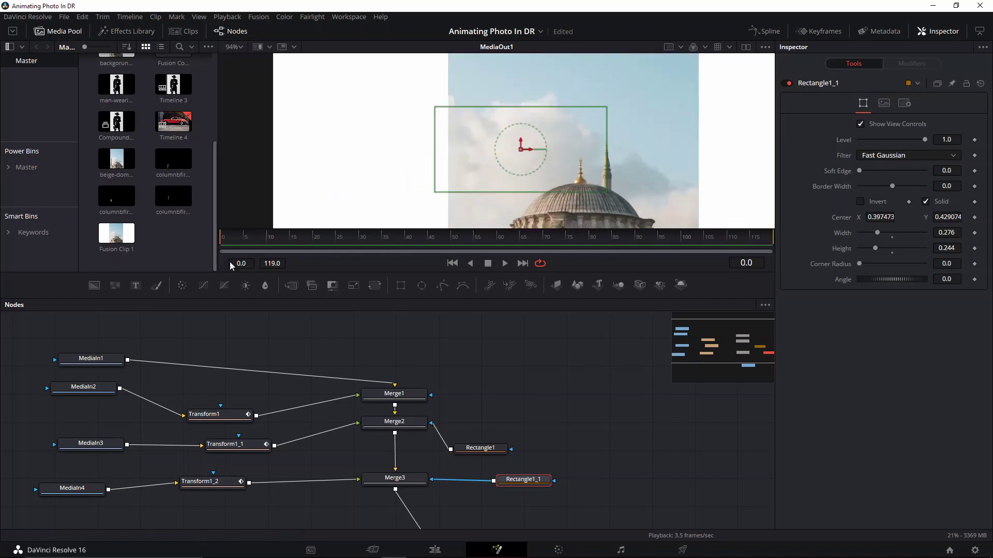
pyautogui.click(490, 362)
pyautogui.scroll(-3, 467, 138)
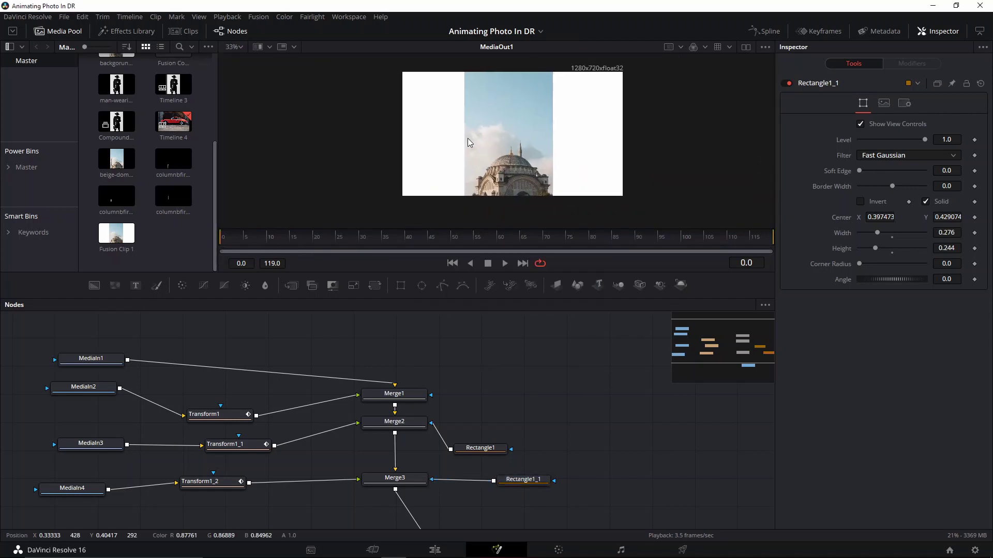
pyautogui.press('space')
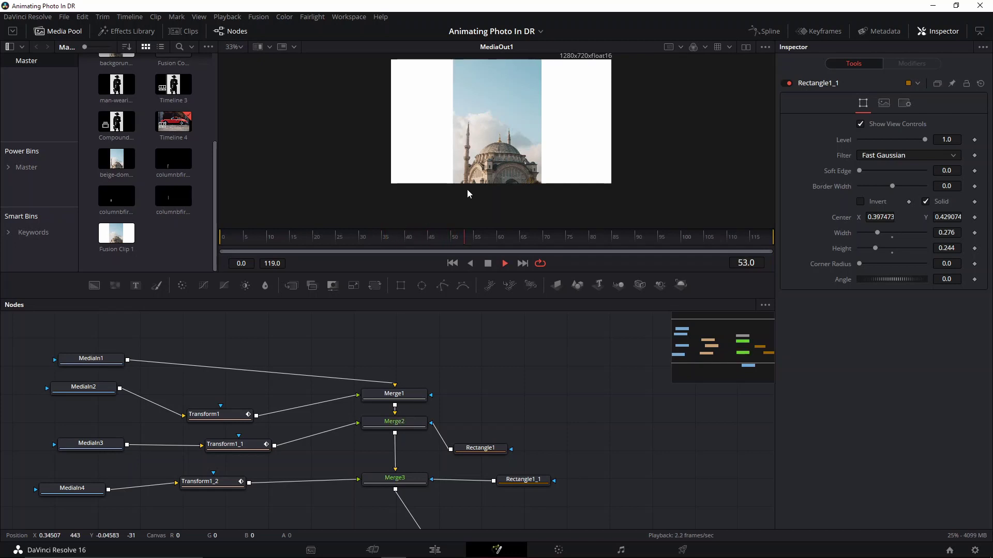
pyautogui.press('space')
pyautogui.scroll(5, 488, 162)
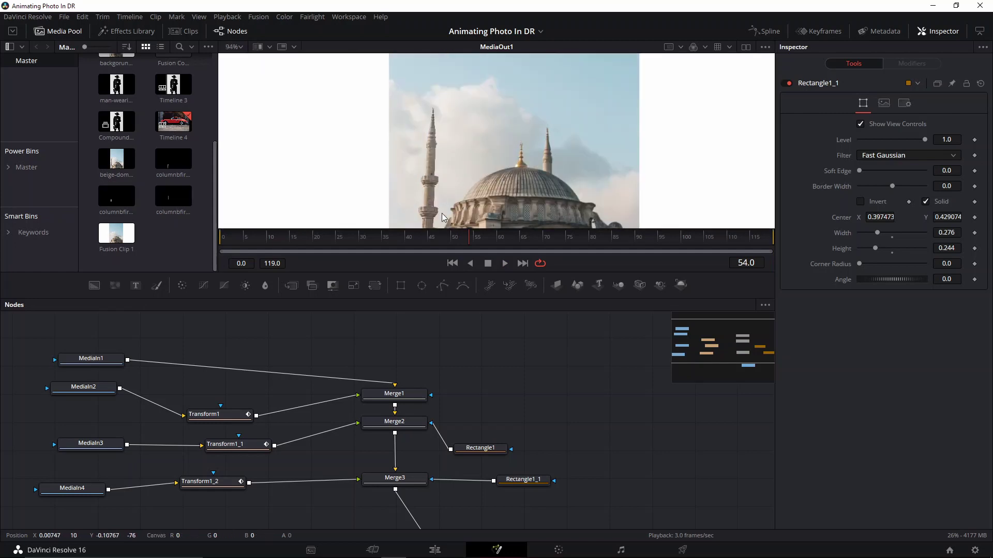
pyautogui.scroll(4, 465, 92)
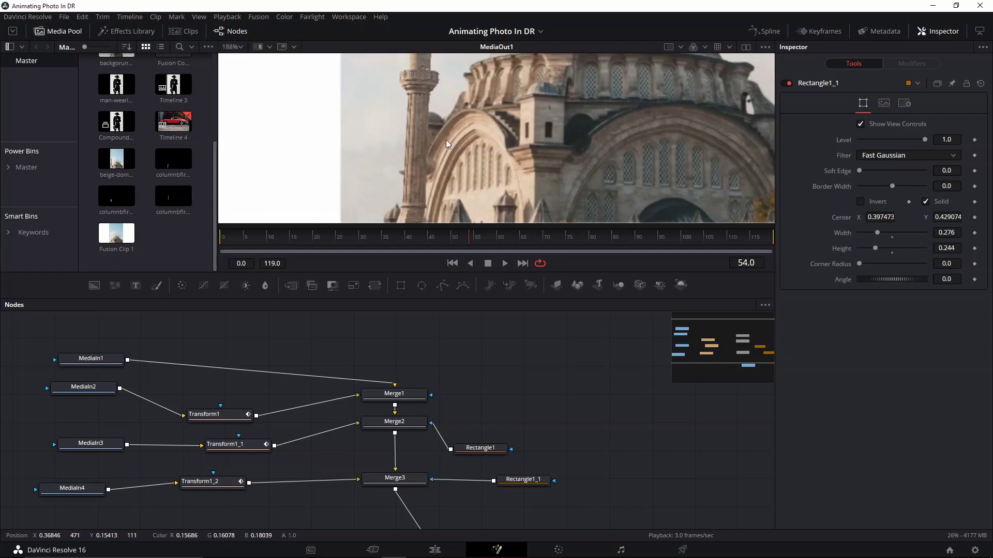
# Step: Move the Transform1 node almost level with Merge1 and place MediaIn1 above the transform nodes
pyautogui.moveTo(230, 416); pyautogui.dragTo(237, 402)
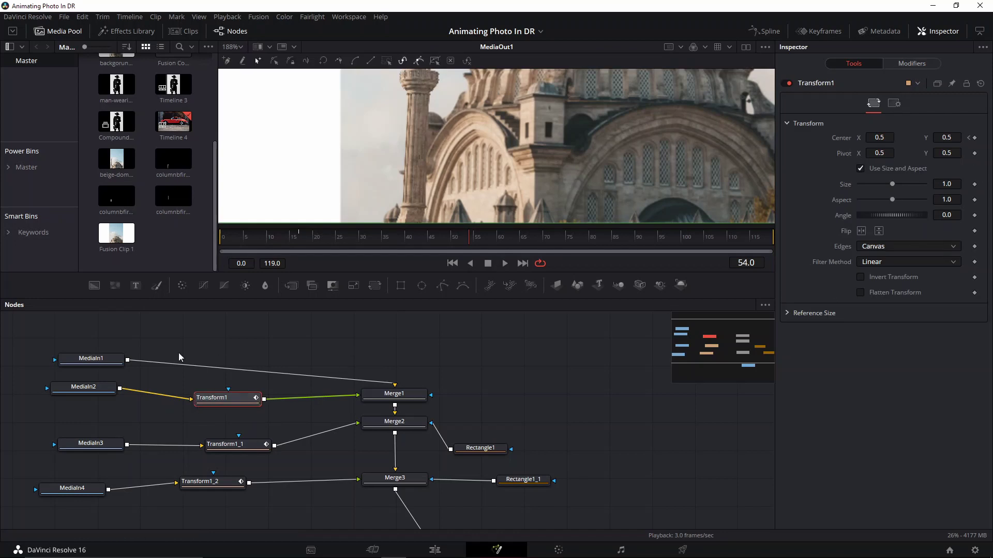
pyautogui.moveTo(94, 361); pyautogui.dragTo(249, 341)
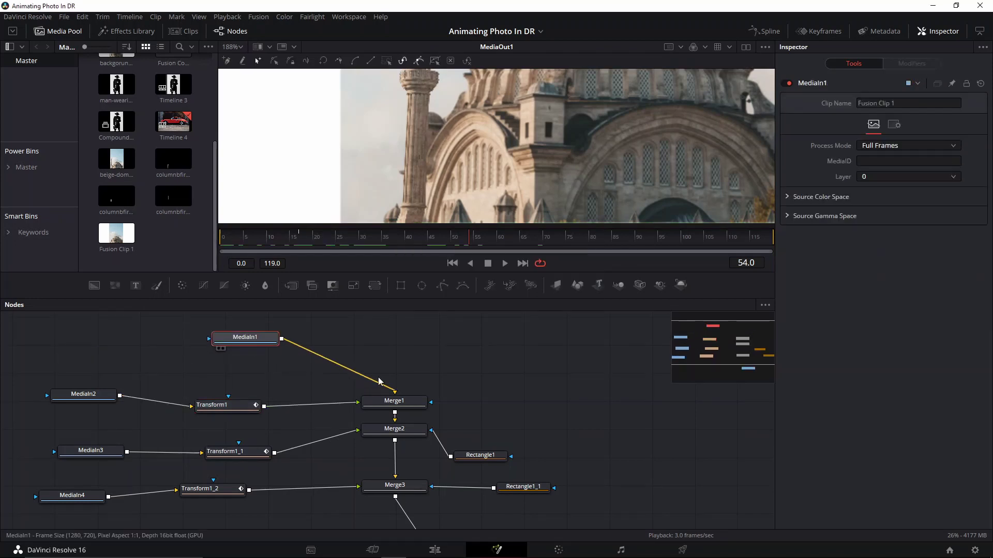
# Step: Shift Merge1 horizontally to align its minaret piece, and give Merge1, Merge2 and Merge3 the same Center X of 0.475352
pyautogui.click(394, 401)
pyautogui.scroll(-3, 494, 180)
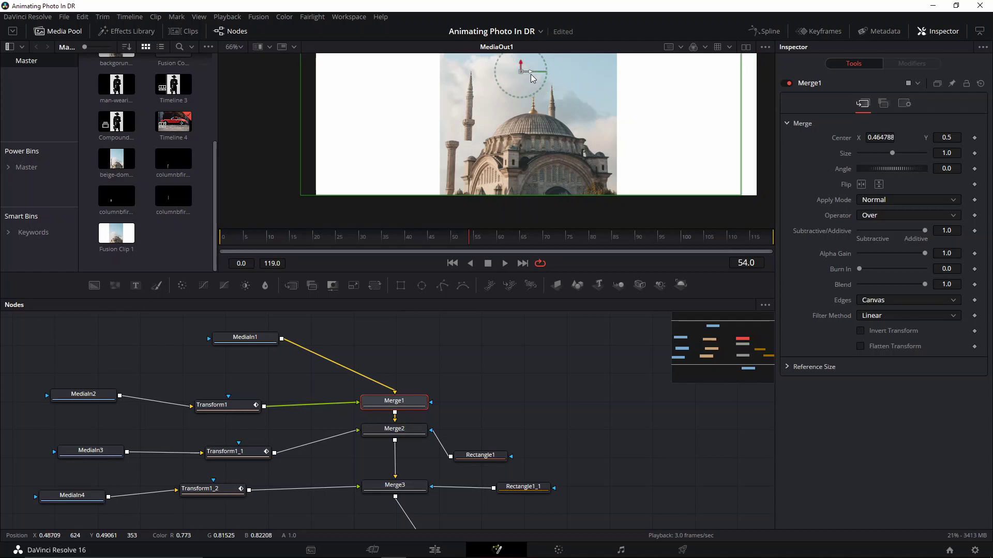
pyautogui.moveTo(530, 73)
pyautogui.mouseDown()
pyautogui.moveTo(550, 73)
pyautogui.moveTo(536, 79)
pyautogui.mouseUp()
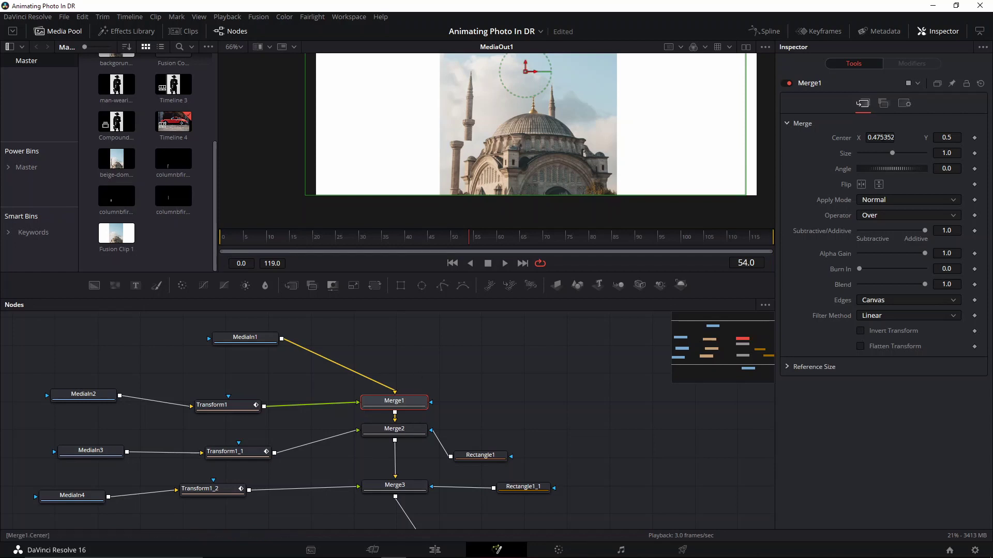
pyautogui.click(394, 429)
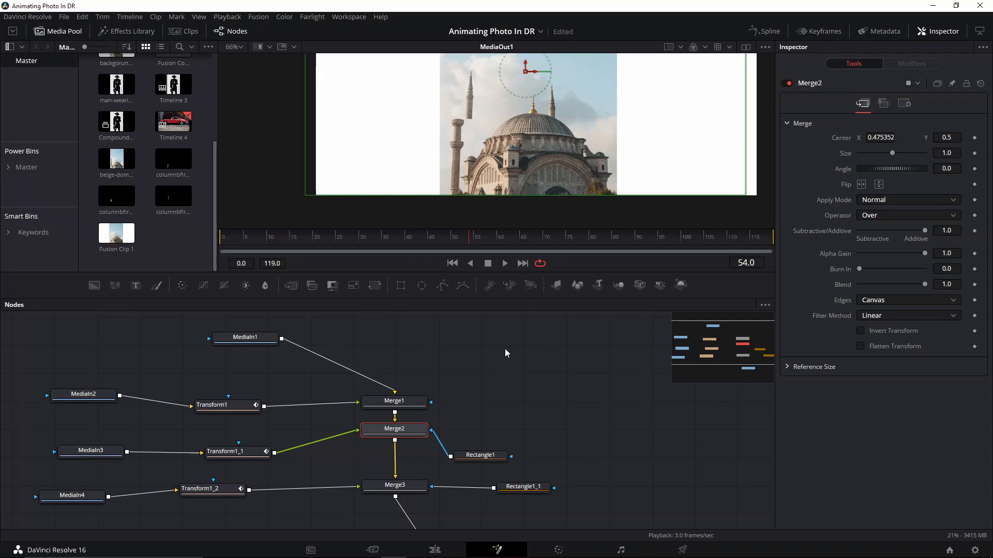
pyautogui.click(373, 486)
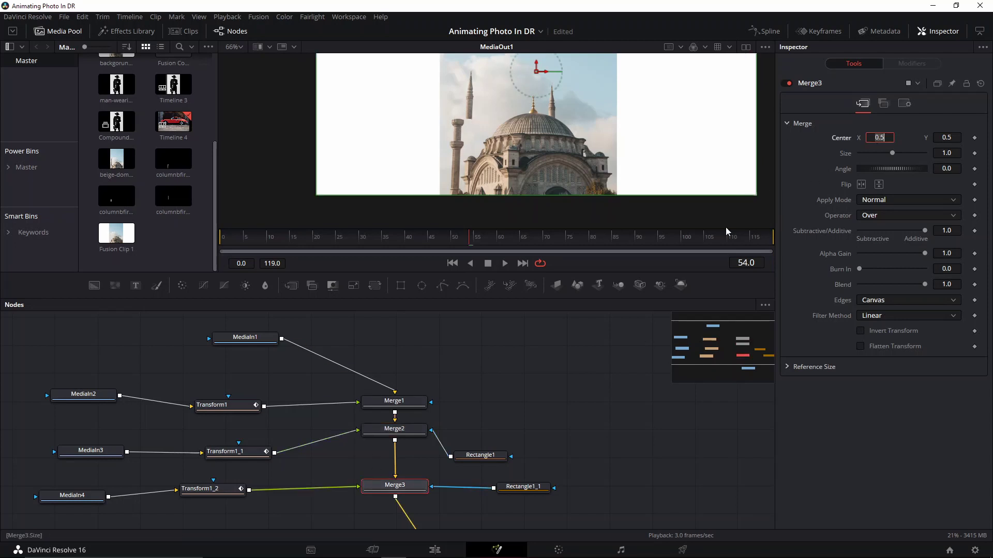
pyautogui.write('0.475352')
pyautogui.press('Return')
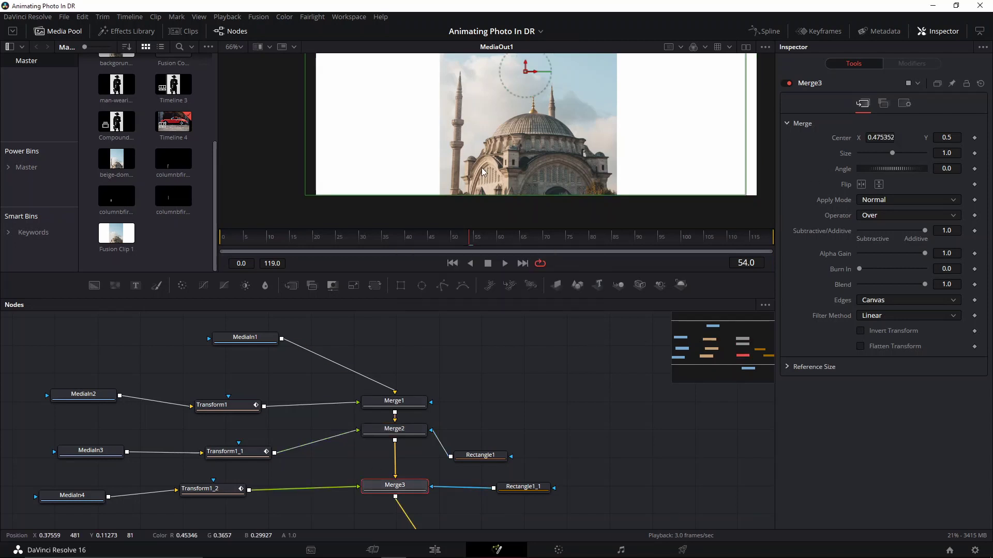
# Step: Smooth all keyframes on the displacement curves of Transform1, Transform1_1 and Transform1_2 in the Spline editor
pyautogui.scroll(3, 483, 172)
pyautogui.click(535, 332)
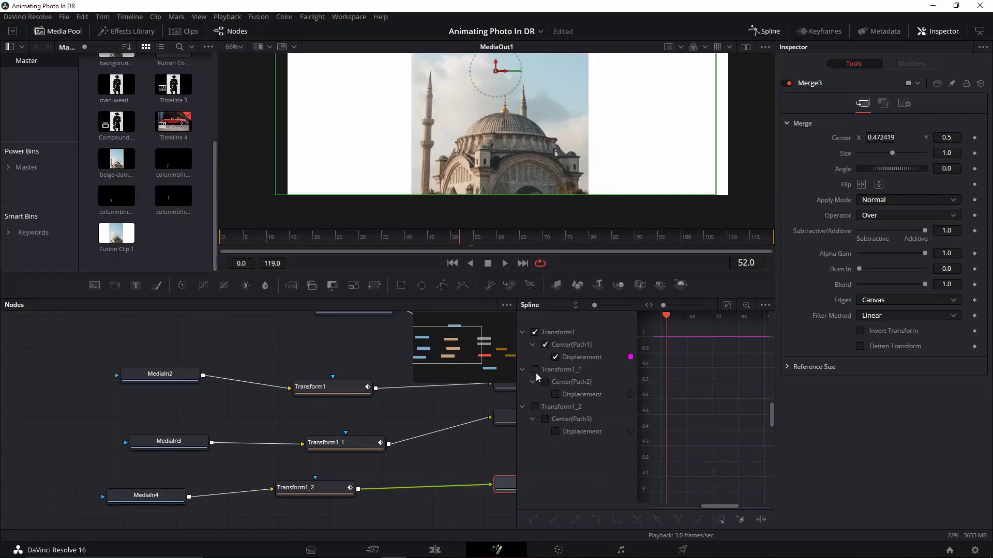
pyautogui.click(535, 370)
pyautogui.click(534, 407)
pyautogui.moveTo(680, 390); pyautogui.dragTo(765, 463)
pyautogui.scroll(-2, 707, 392)
pyautogui.scroll(-3, 687, 396)
pyautogui.scroll(-2, 686, 394)
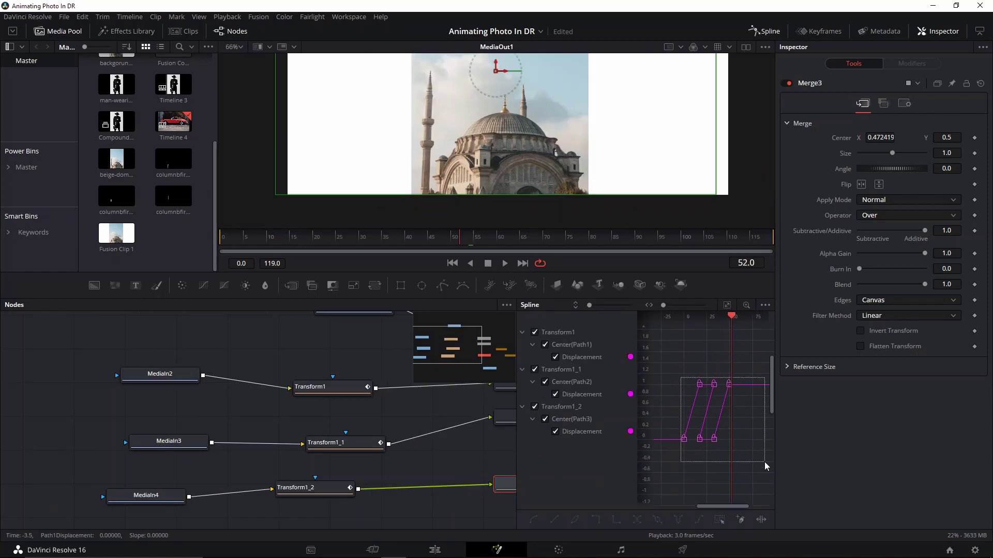
pyautogui.press('s')
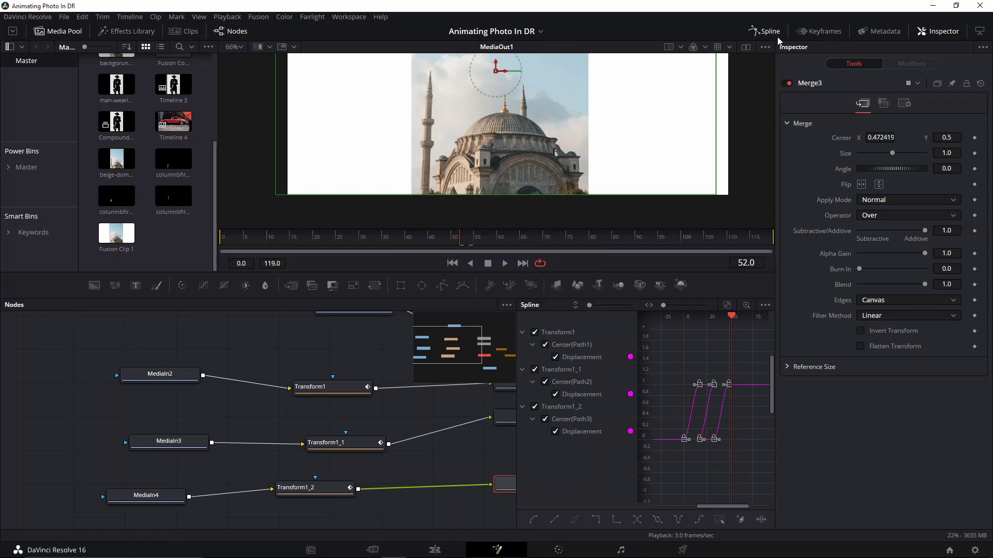
pyautogui.click(767, 32)
# Step: Enable Motion Blur on Transform1, leaving its Use Object option off
pyautogui.click(324, 389)
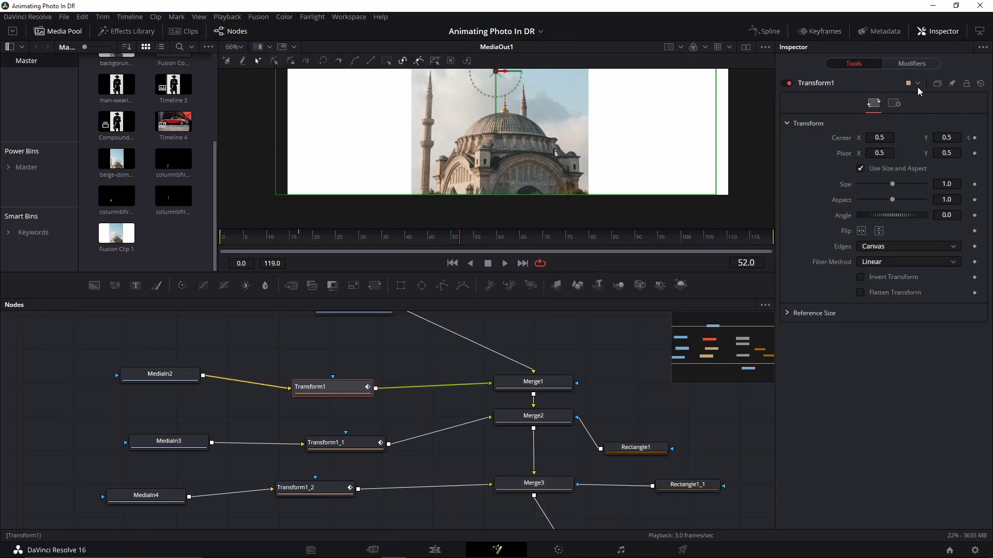
pyautogui.click(894, 103)
pyautogui.click(873, 211)
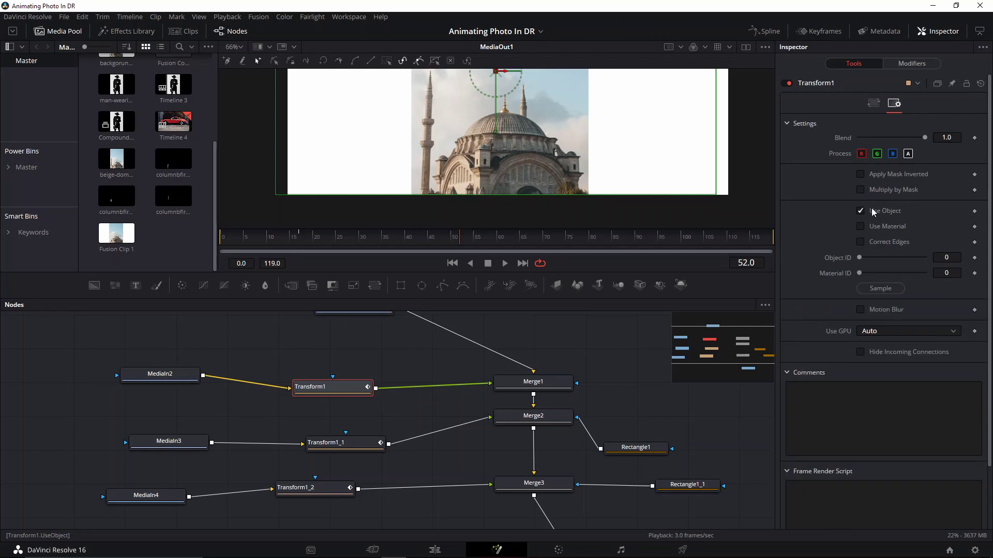
pyautogui.click(873, 211)
pyautogui.click(861, 247)
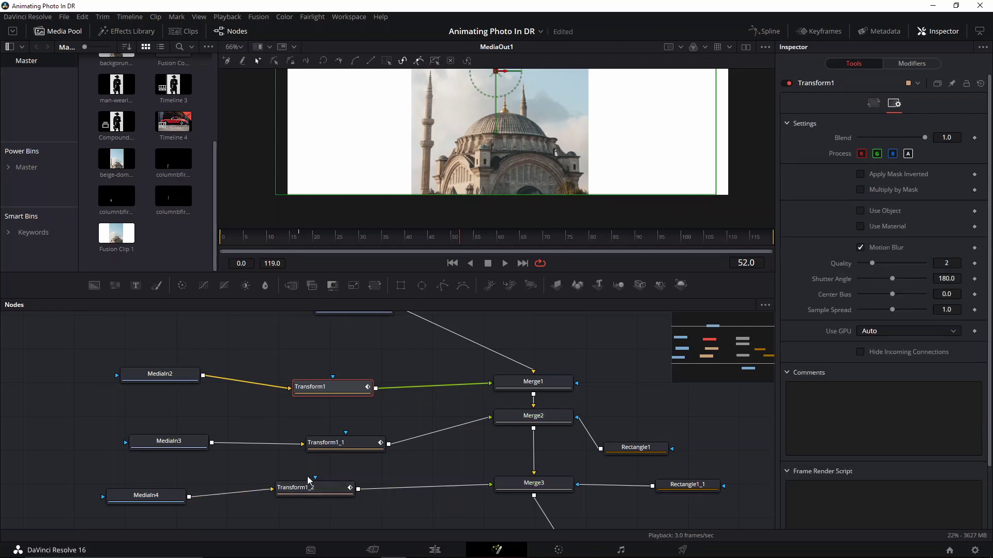
# Step: Enable Motion Blur on Transform1_1 and Transform1_2 and save the project
pyautogui.click(331, 443)
pyautogui.click(894, 103)
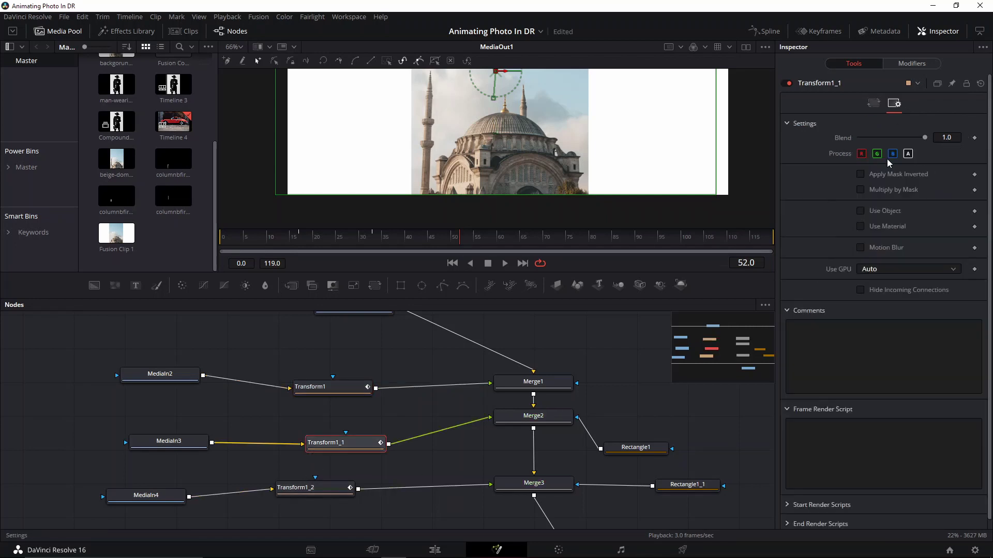
pyautogui.click(861, 248)
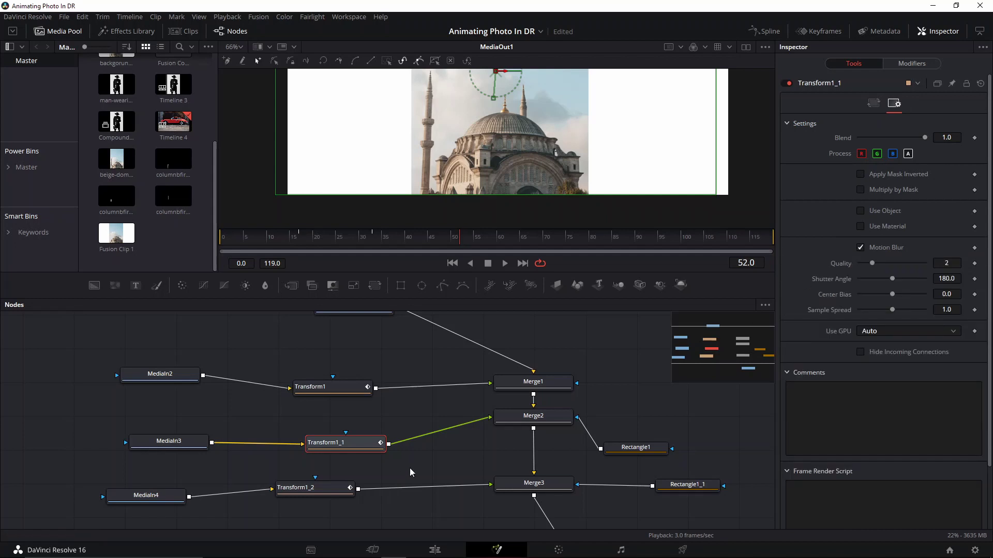
pyautogui.click(305, 491)
pyautogui.click(894, 103)
pyautogui.click(860, 248)
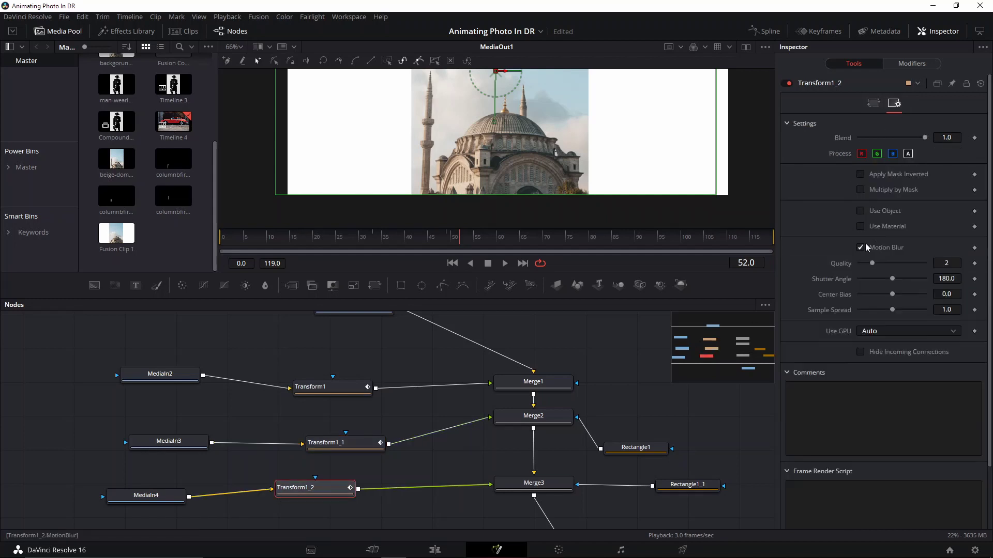
pyautogui.hotkey('ctrl', 's')
# Step: Play the minaret animation from the start and watch the result full-screen with the whole photo in view
pyautogui.scroll(-1, 501, 137)
pyautogui.moveTo(501, 137); pyautogui.dragTo(476, 220)
pyautogui.moveTo(415, 242); pyautogui.dragTo(206, 253)
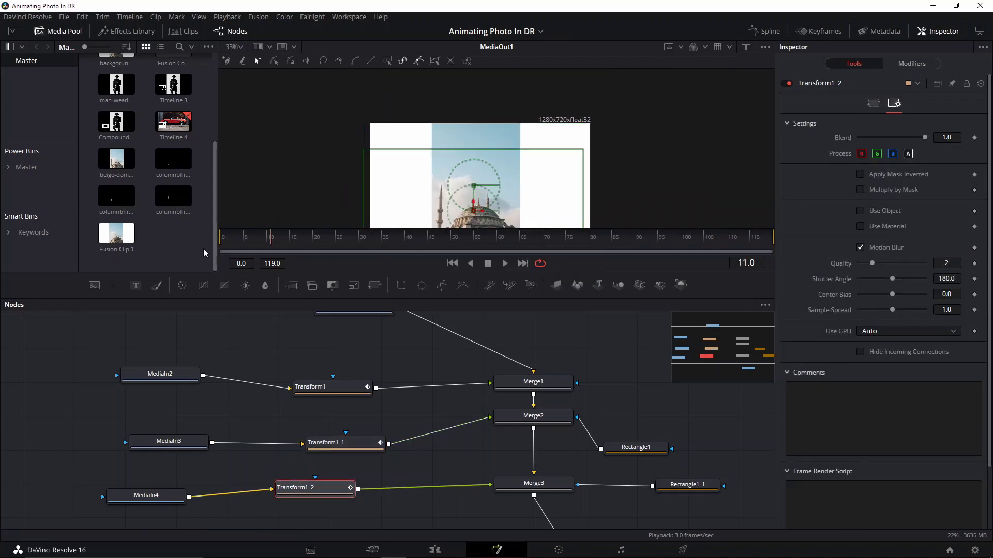
pyautogui.press('space')
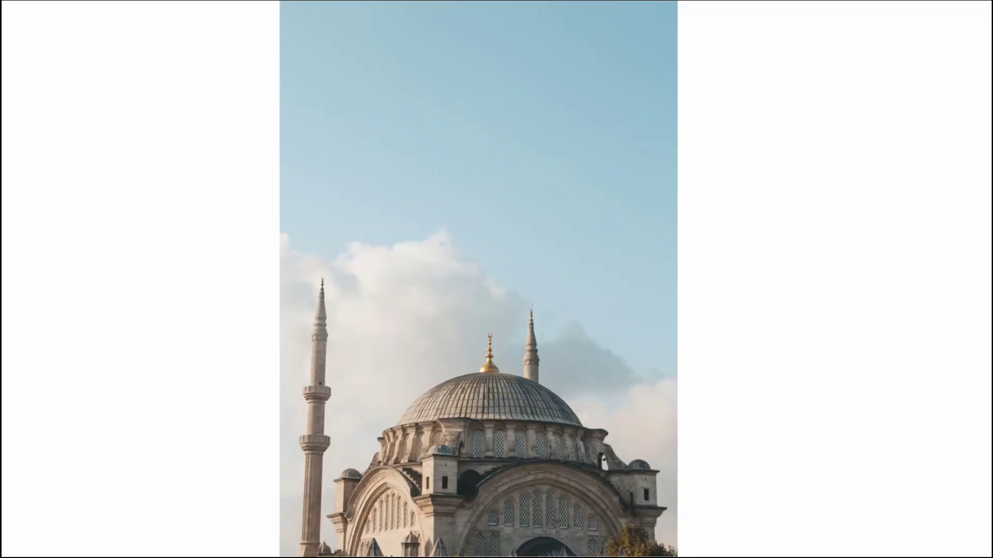
pyautogui.moveTo(940, 102)
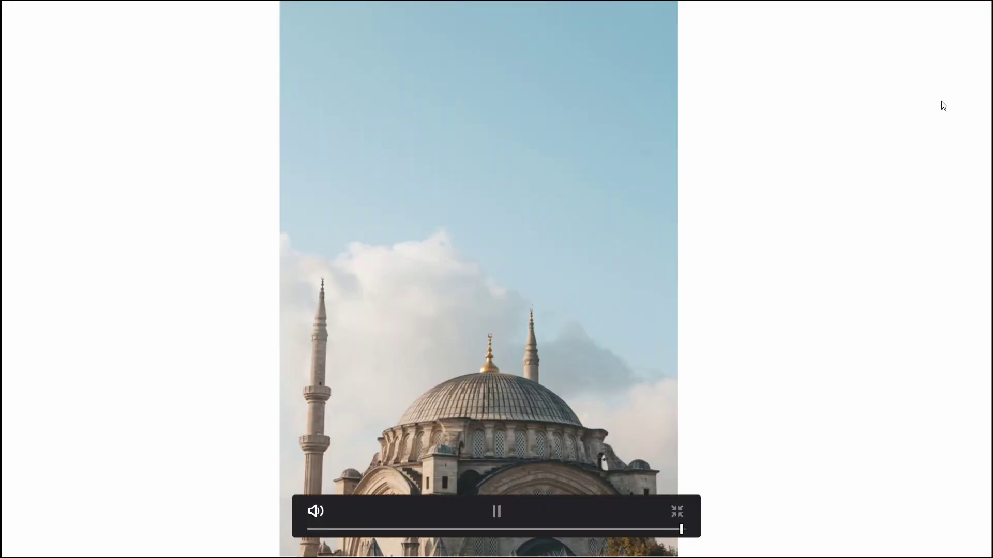